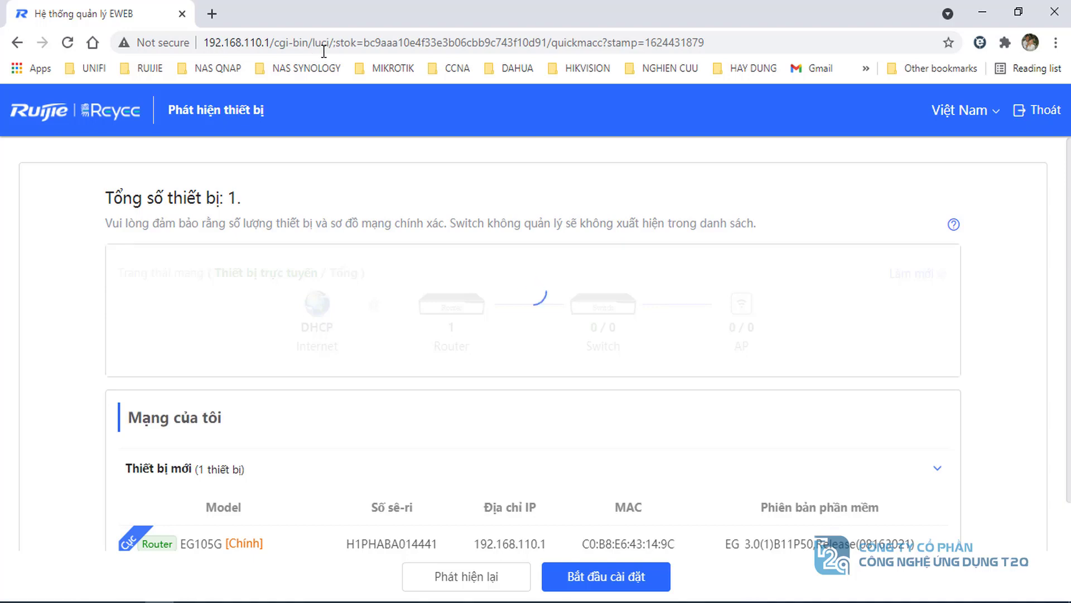
- Change the EWEB language dropdown from Việt Nam to English
{"action": "left_click", "coordinate": [958, 111]}
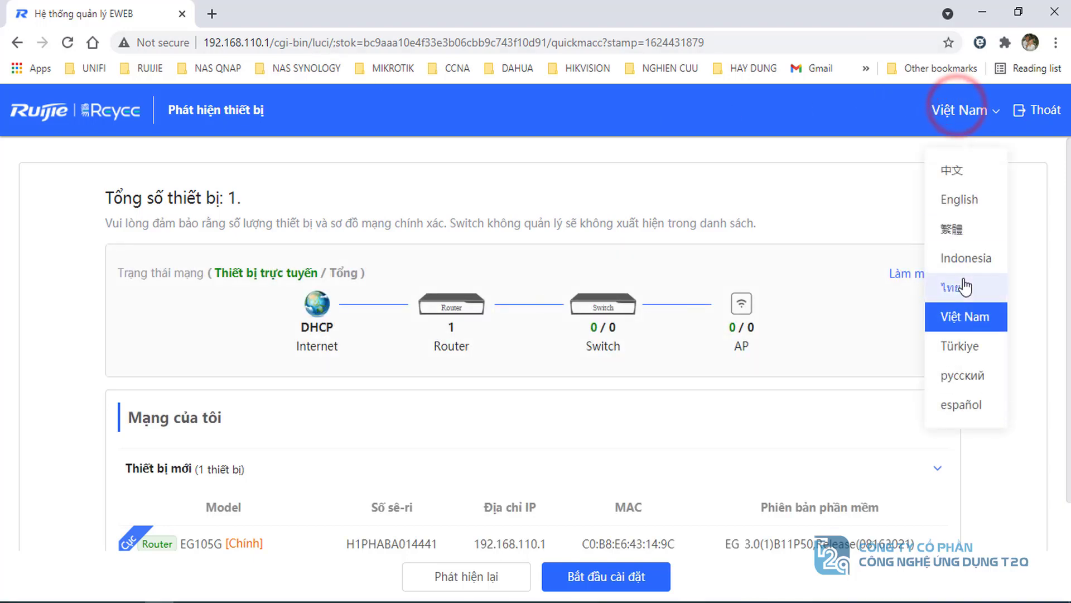
{"action": "left_click", "coordinate": [965, 205]}
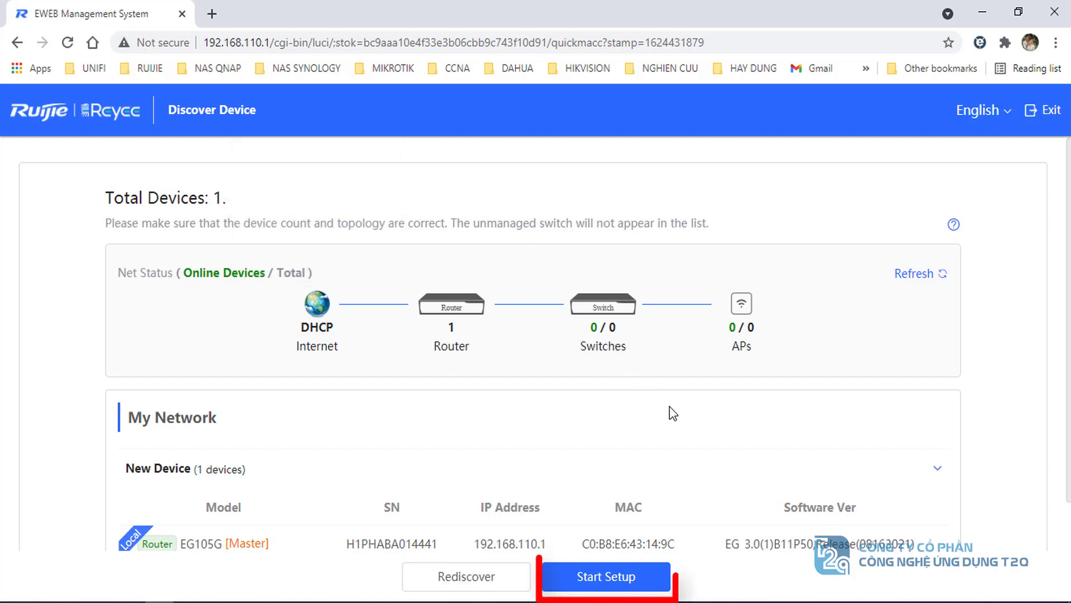
- Start setup for the discovered router, naming the network test105 and setting a management password
{"action": "left_click", "coordinate": [616, 586]}
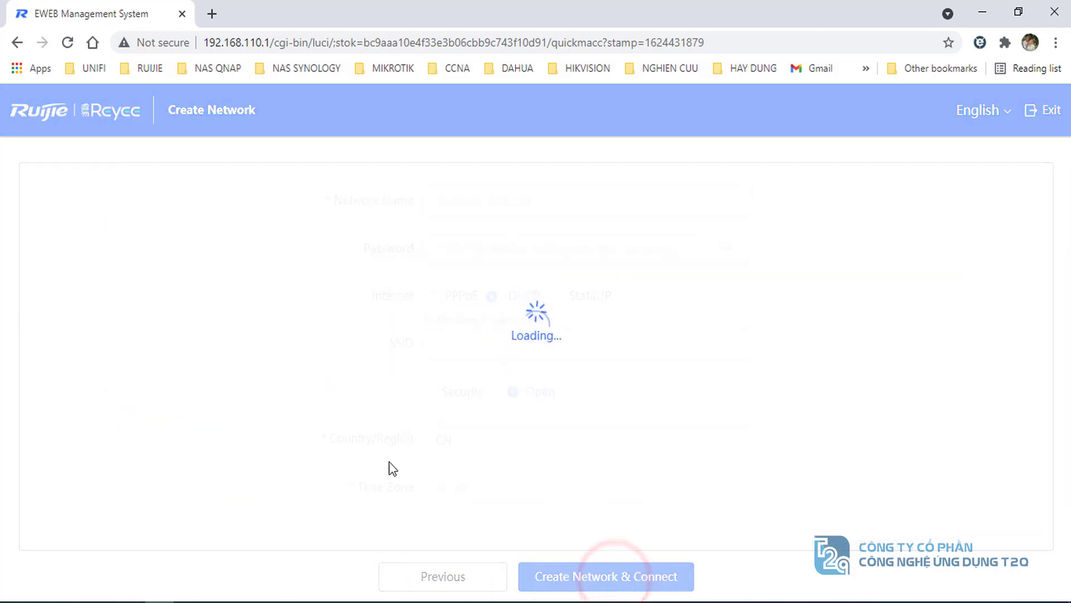
{"action": "left_click", "coordinate": [468, 203]}
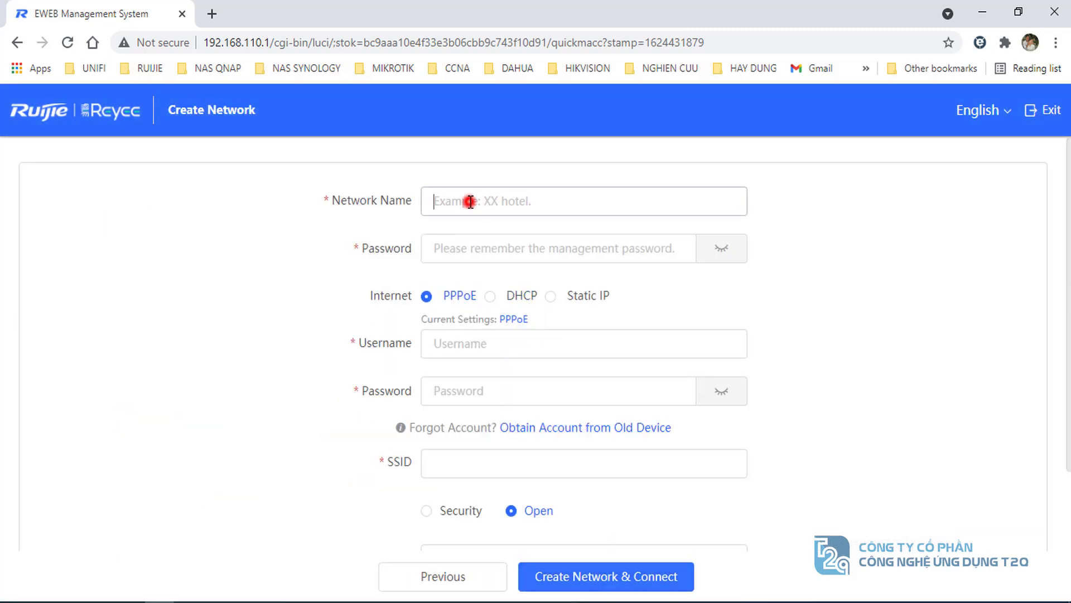
{"action": "left_click", "coordinate": [534, 202]}
{"action": "left_click", "coordinate": [468, 201]}
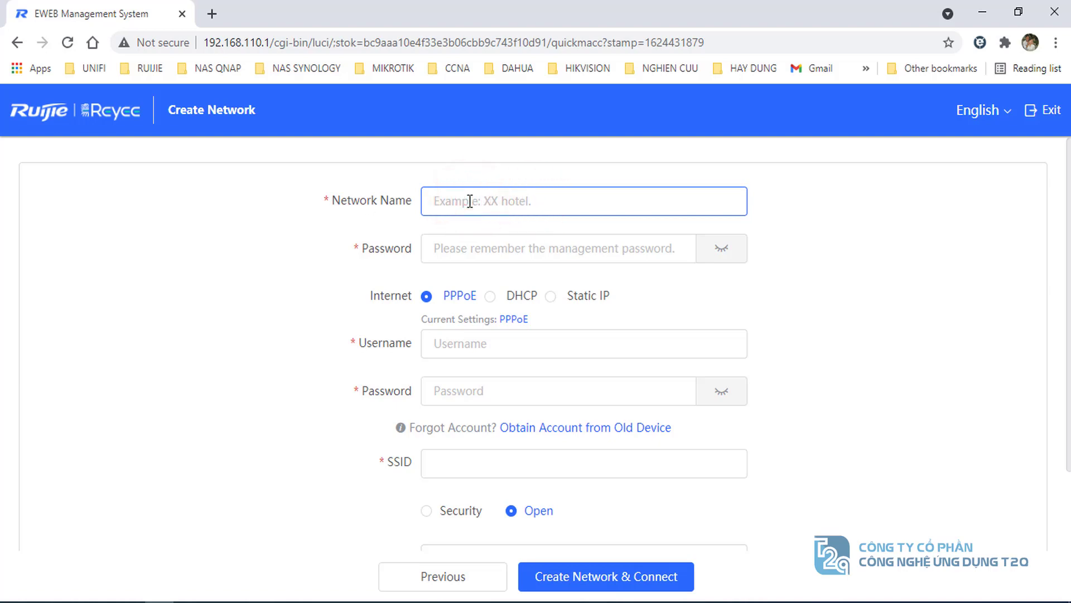
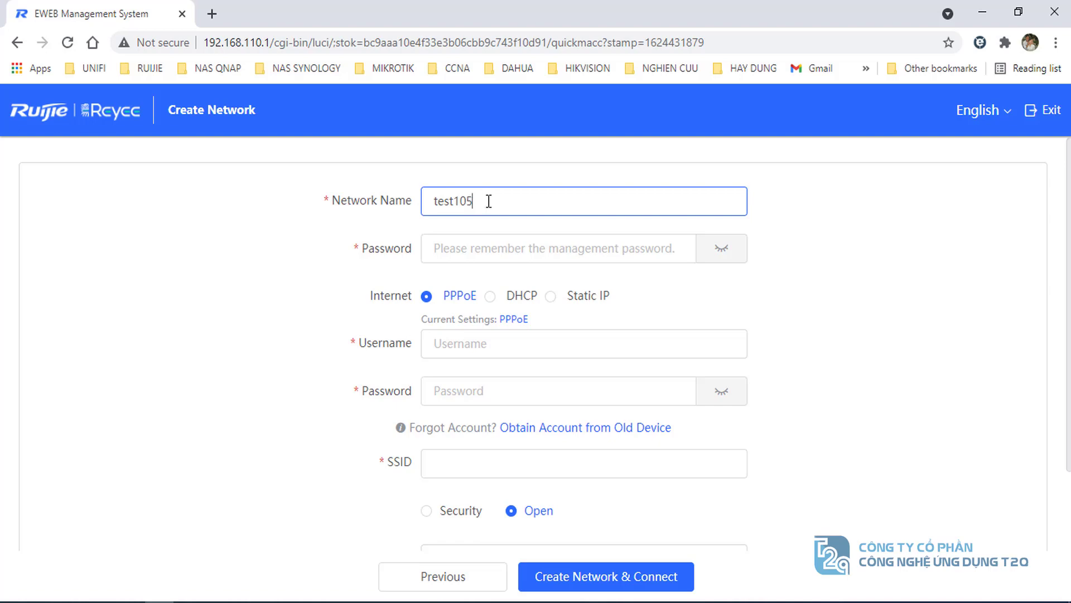
{"action": "double_click", "coordinate": [490, 201]}
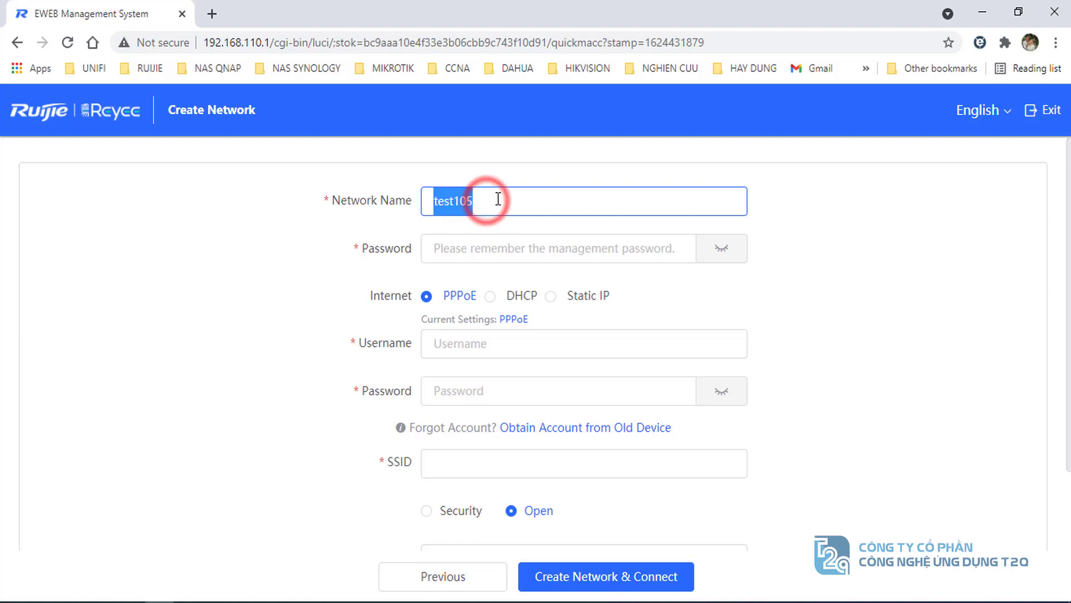
{"action": "left_click", "coordinate": [495, 206]}
{"action": "left_click", "coordinate": [474, 245]}
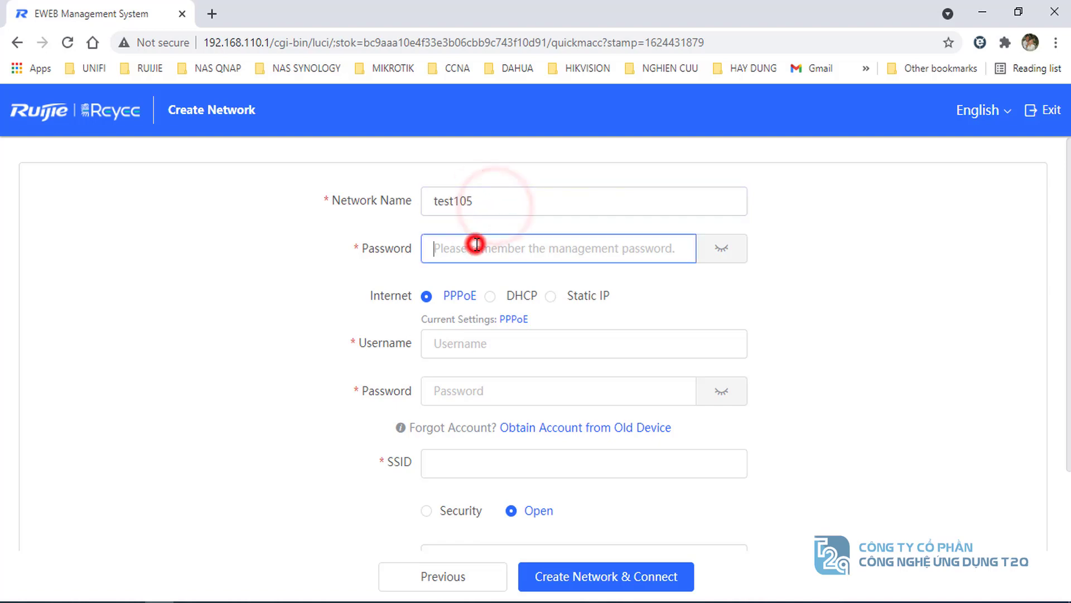
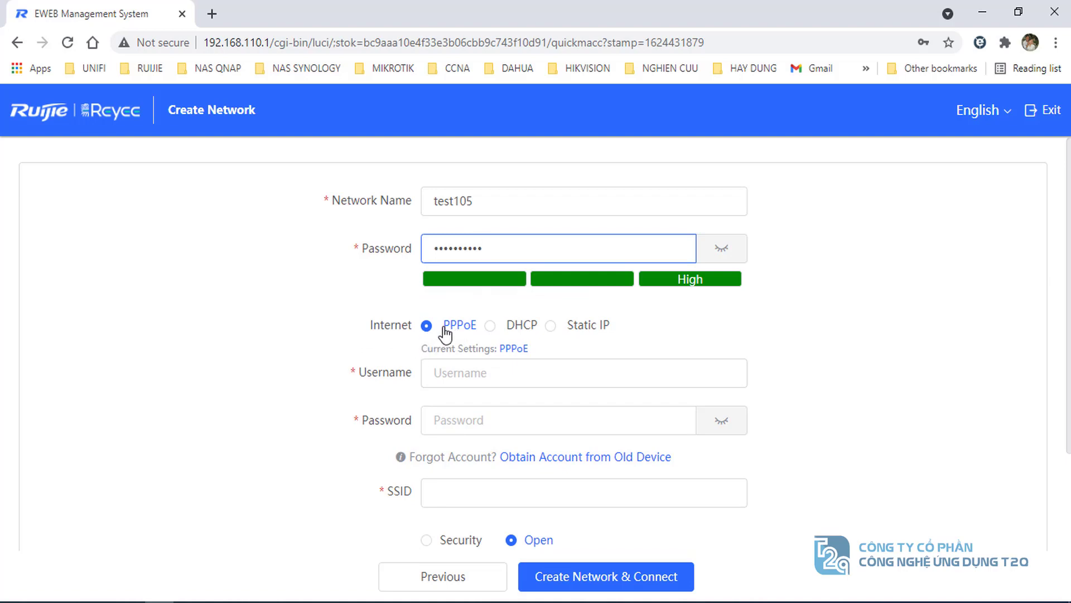
- Enter the PPPoE username and password and fill in the wireless SSID test105
{"action": "left_click", "coordinate": [461, 373]}
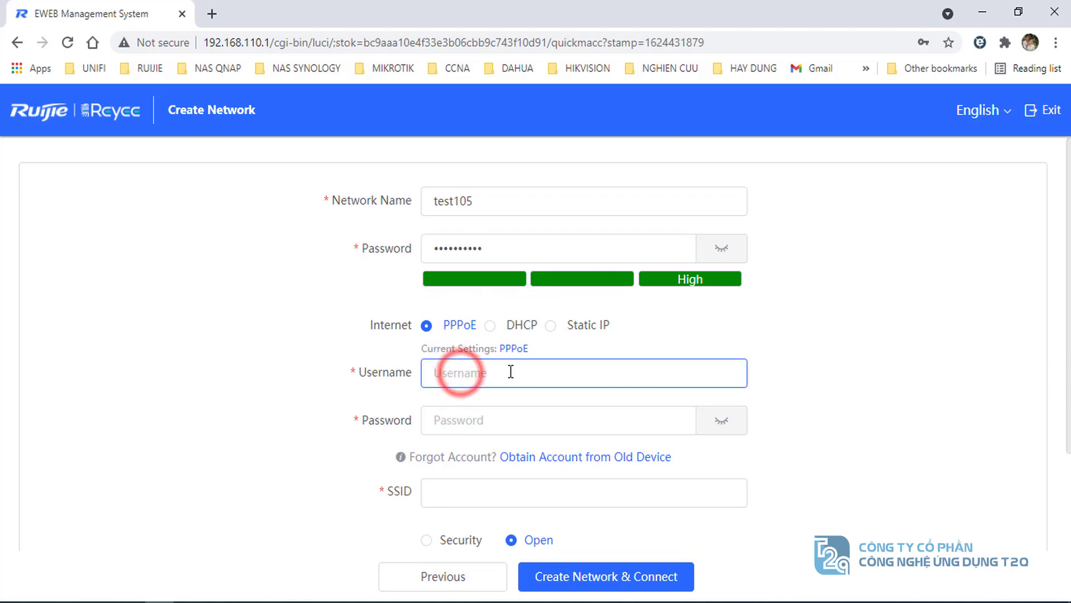
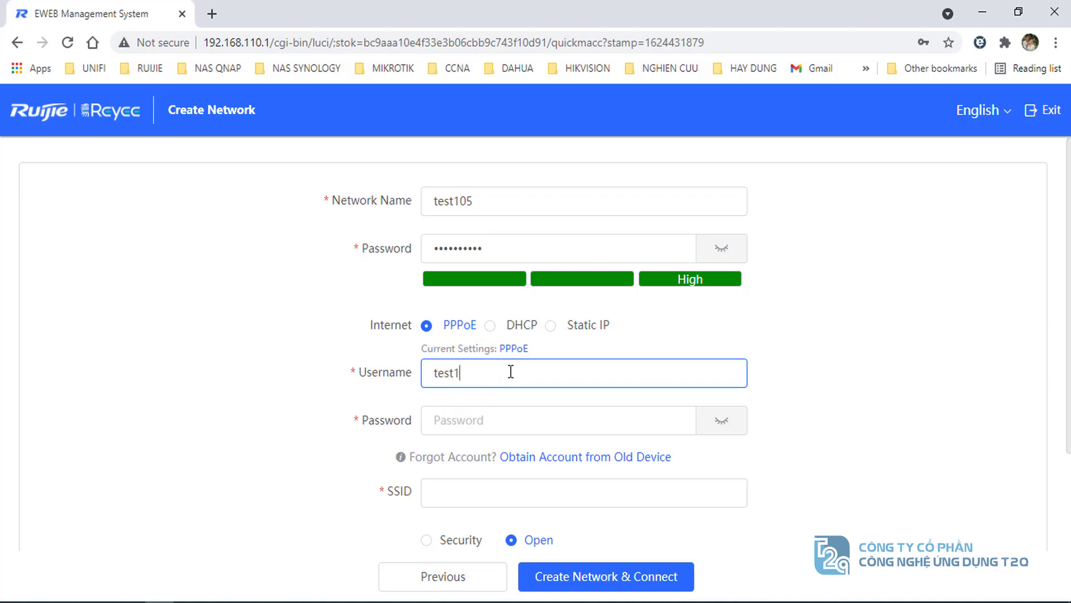
{"action": "key", "text": "Tab"}
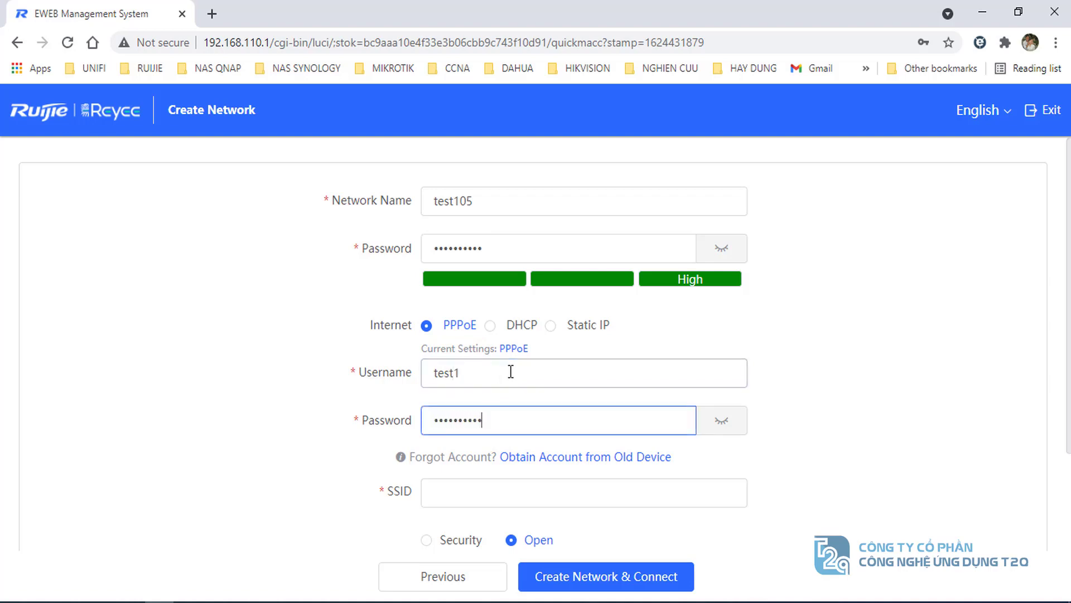
{"action": "scroll", "coordinate": [456, 378], "scroll_direction": "down", "scroll_amount": 2}
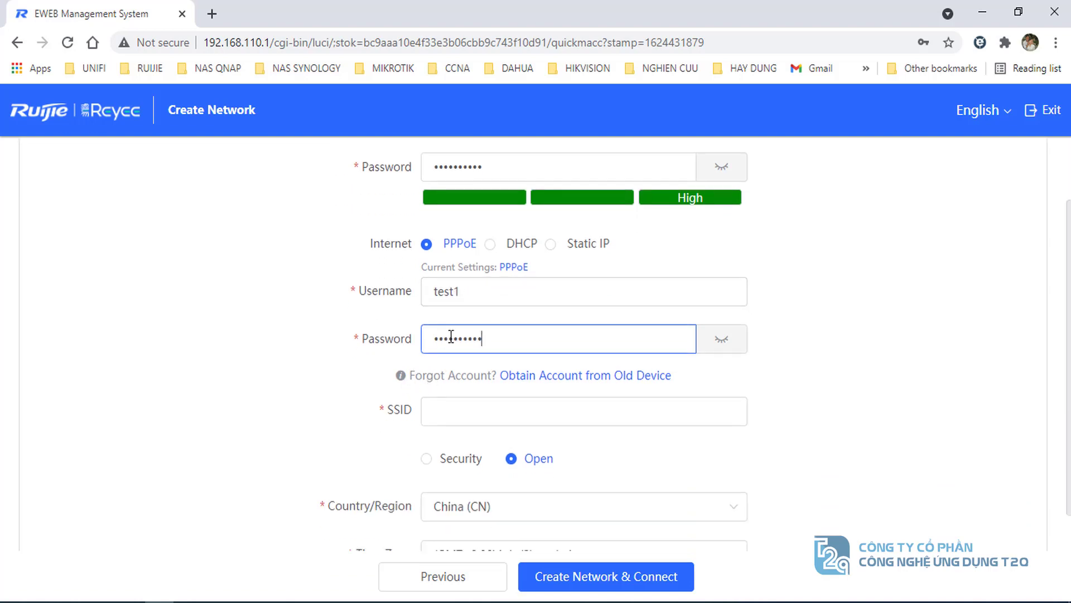
{"action": "left_click", "coordinate": [440, 413]}
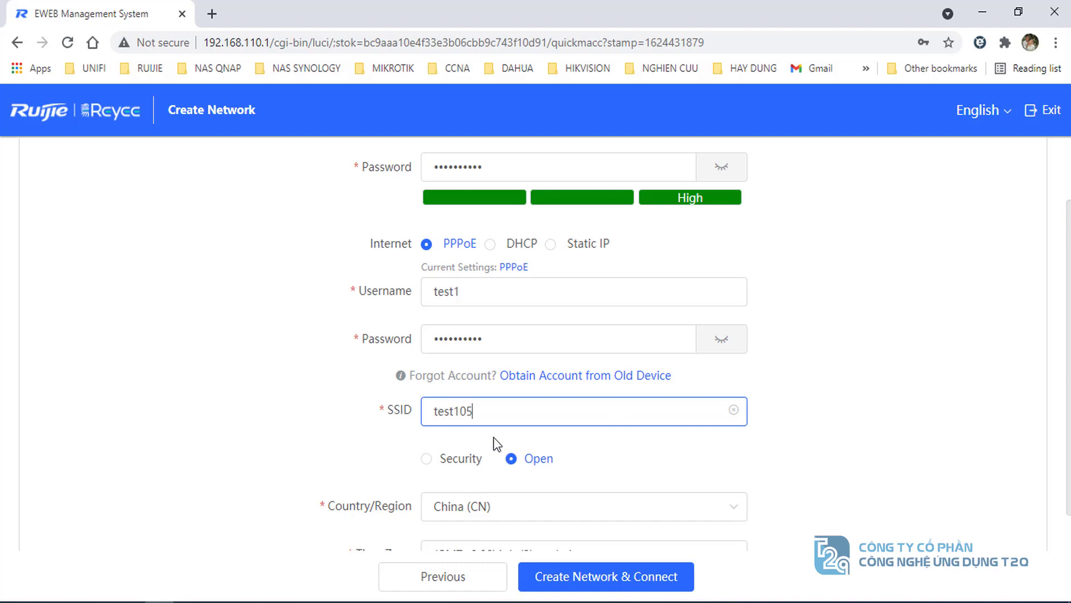
- Set the country to Vietnam (VN)
{"action": "scroll", "coordinate": [519, 424], "scroll_direction": "down", "scroll_amount": 1}
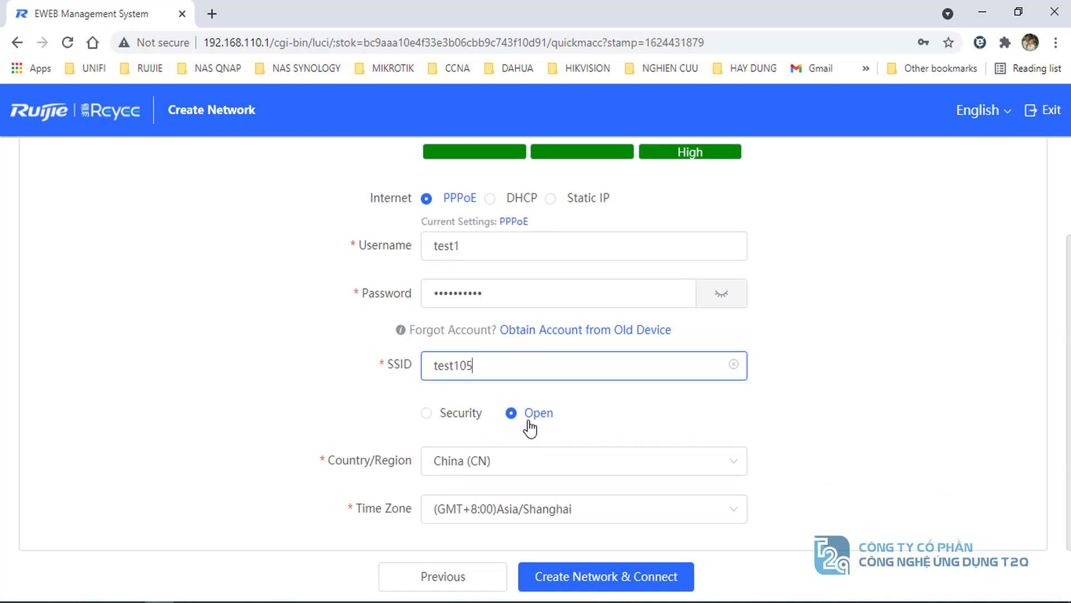
{"action": "left_click", "coordinate": [509, 463]}
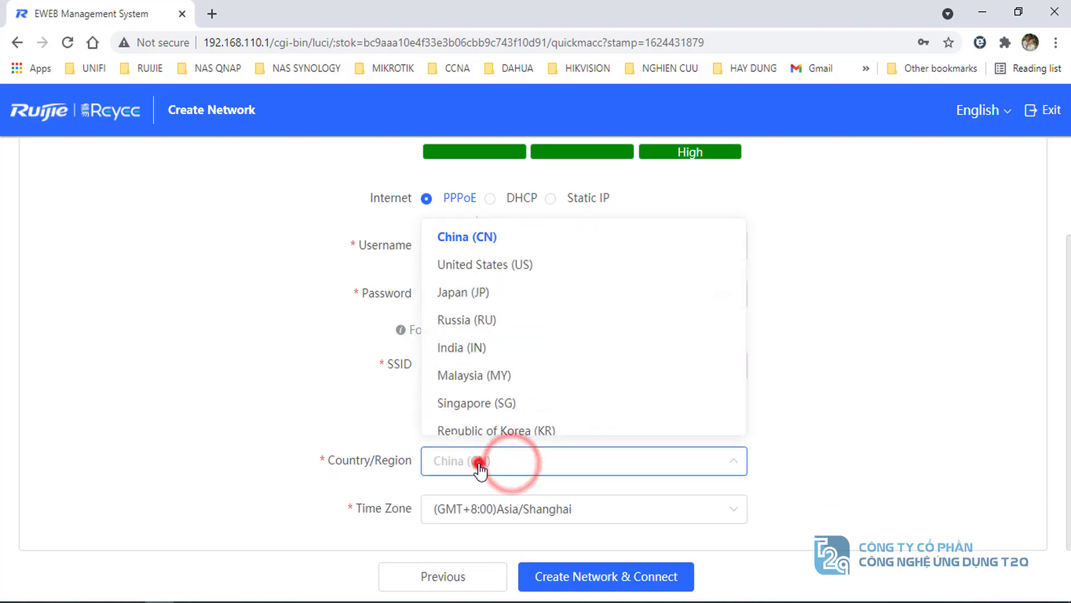
{"action": "left_click", "coordinate": [480, 464]}
{"action": "left_click", "coordinate": [501, 468]}
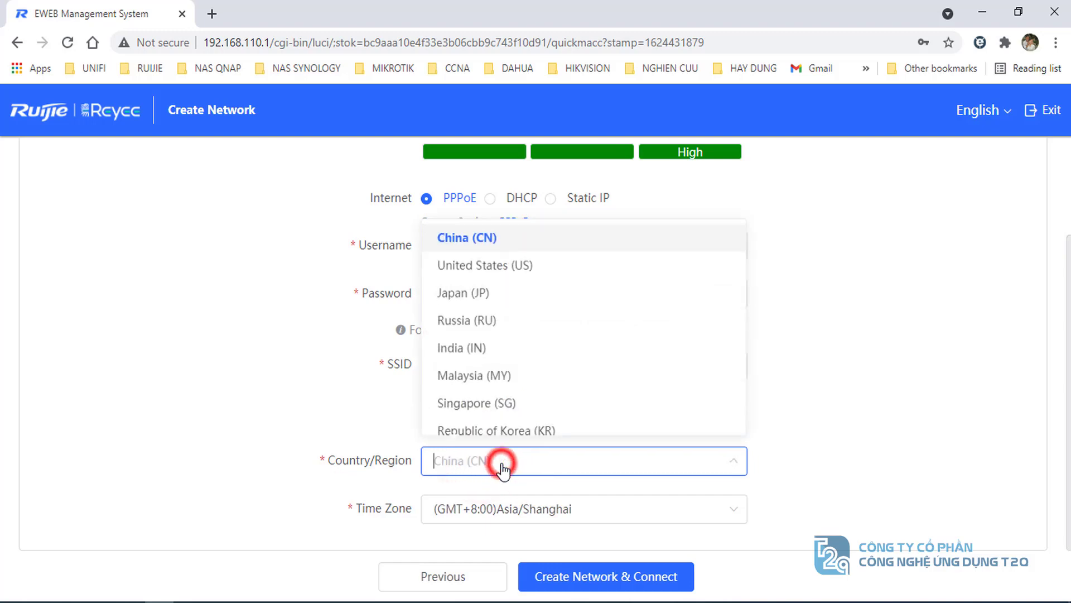
{"action": "type", "text": "v"}
{"action": "left_click", "coordinate": [454, 505]}
- Set the time zone to (GMT+7:00)Asia/Ho_Chi_Minh
{"action": "left_click", "coordinate": [469, 509]}
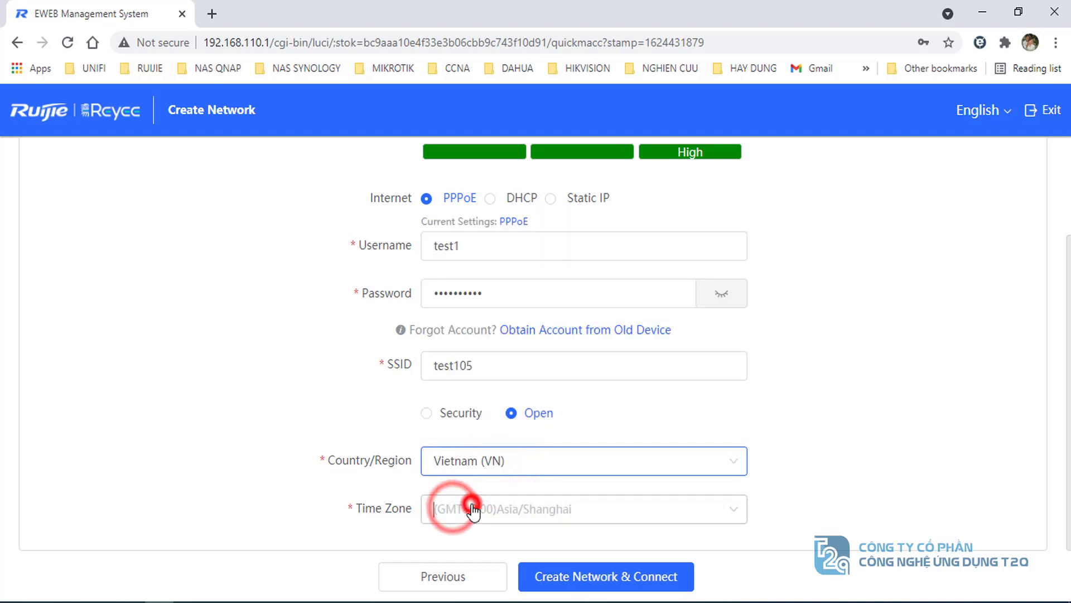
{"action": "scroll", "coordinate": [524, 410], "scroll_direction": "up", "scroll_amount": 3}
{"action": "scroll", "coordinate": [521, 402], "scroll_direction": "up", "scroll_amount": 3}
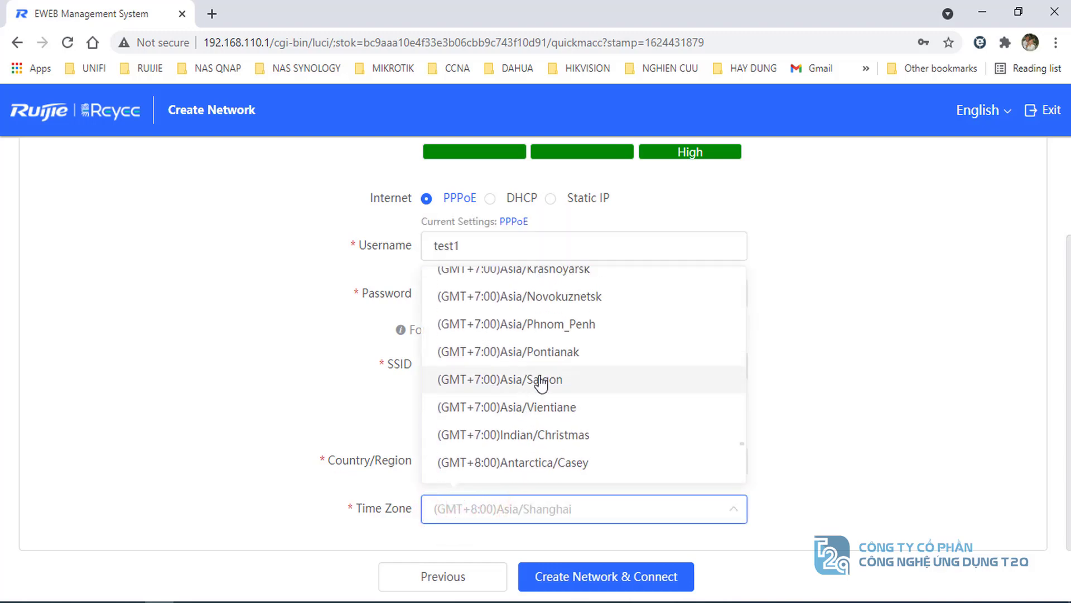
{"action": "scroll", "coordinate": [551, 367], "scroll_direction": "up", "scroll_amount": 3}
{"action": "left_click", "coordinate": [574, 264]}
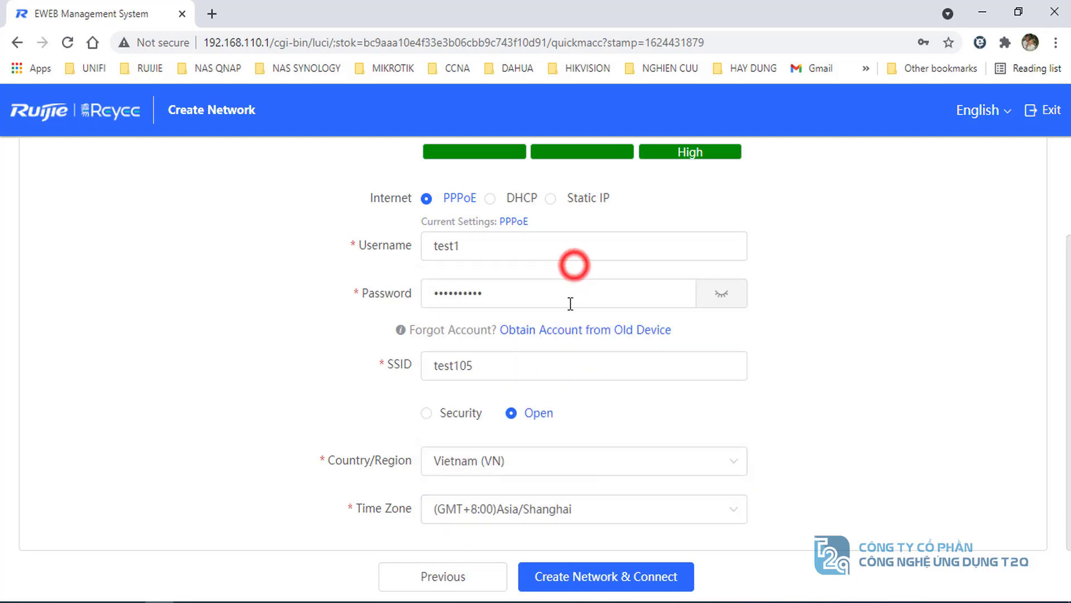
{"action": "left_click", "coordinate": [575, 509]}
{"action": "scroll", "coordinate": [538, 371], "scroll_direction": "up", "scroll_amount": 3}
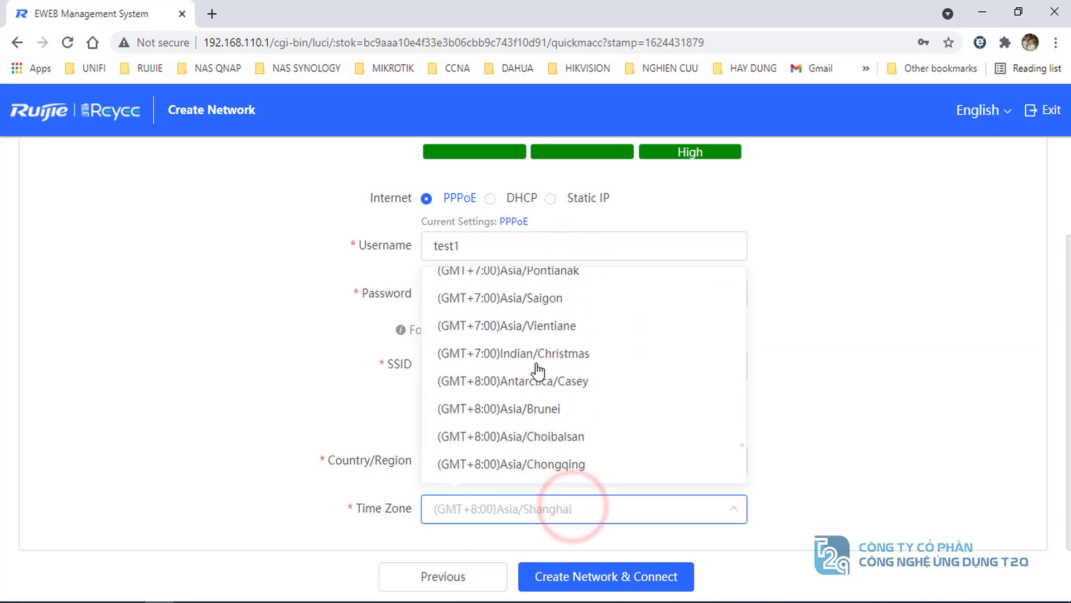
{"action": "scroll", "coordinate": [546, 368], "scroll_direction": "up", "scroll_amount": 3}
{"action": "left_click", "coordinate": [575, 271]}
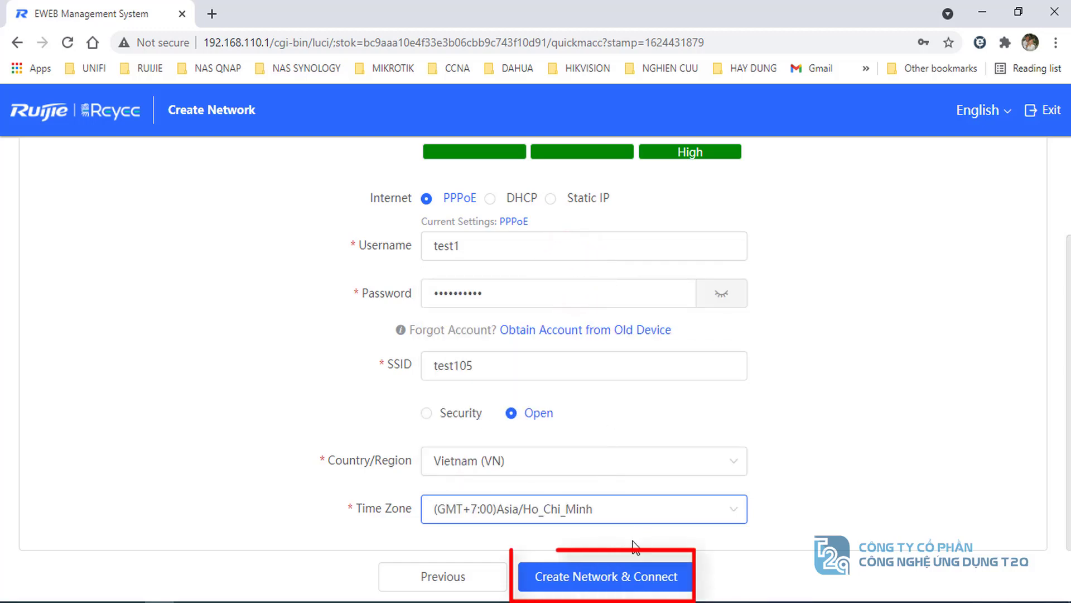
- Submit with Create Network & Connect and wait for the Ruijie Cloud login prompt
{"action": "left_click", "coordinate": [626, 578]}
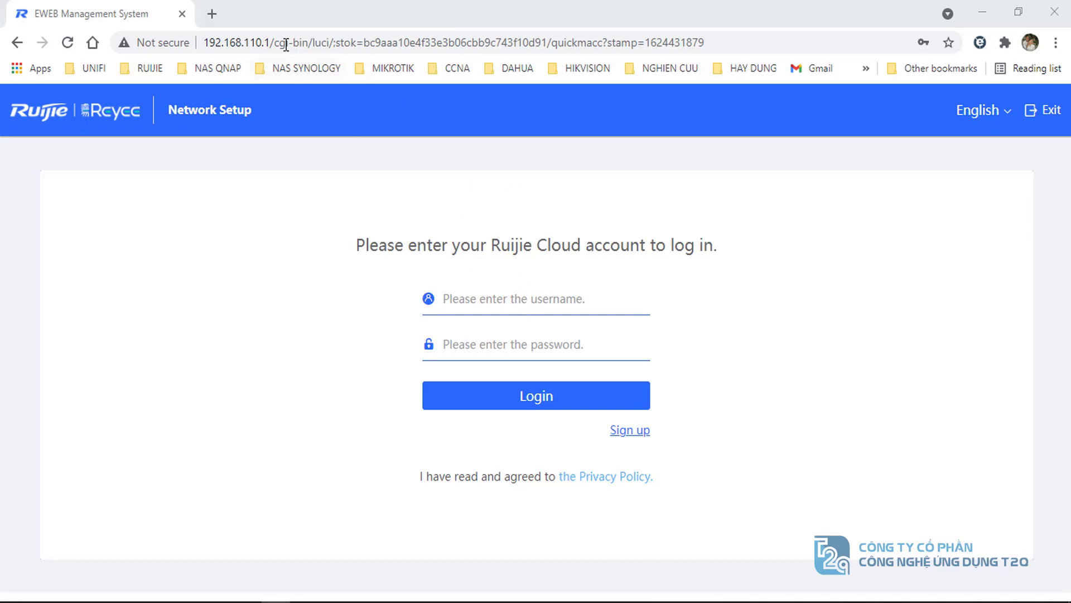
- Trim the address to 192.168.110.1 and load the EWEB Overview for test105
{"action": "left_click_drag", "start_coordinate": [271, 43], "coordinate": [729, 42]}
{"action": "key", "text": "BackSpace"}
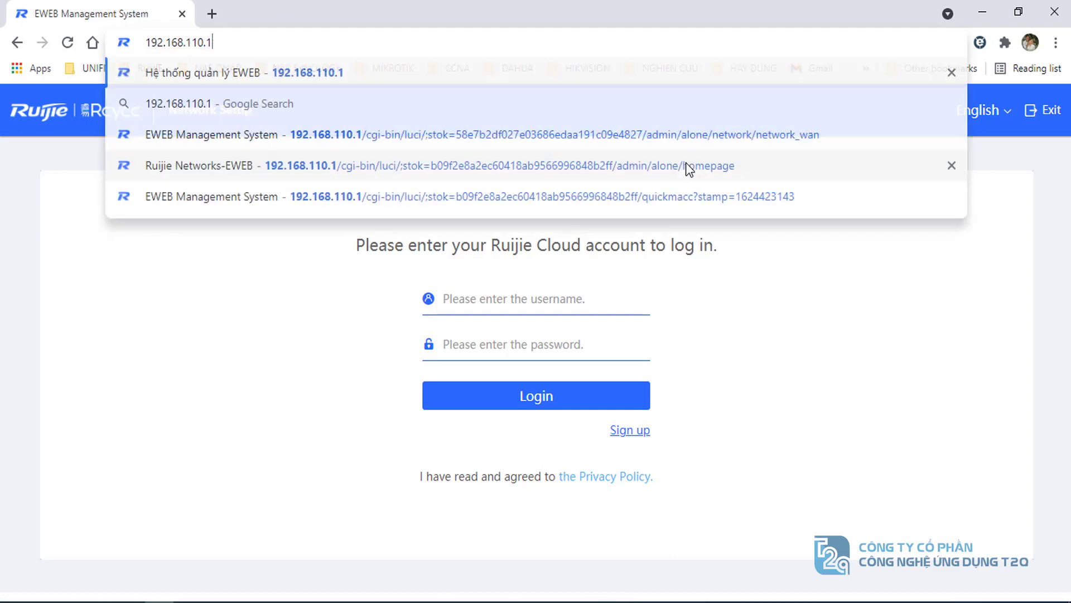
{"action": "double_click", "coordinate": [233, 41]}
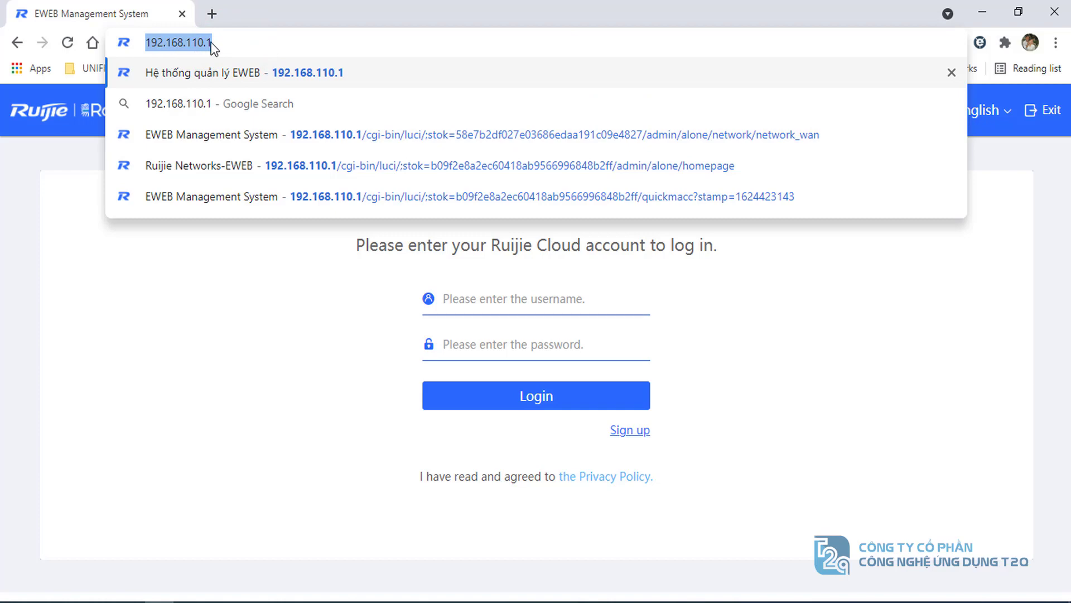
{"action": "key", "text": "Return"}
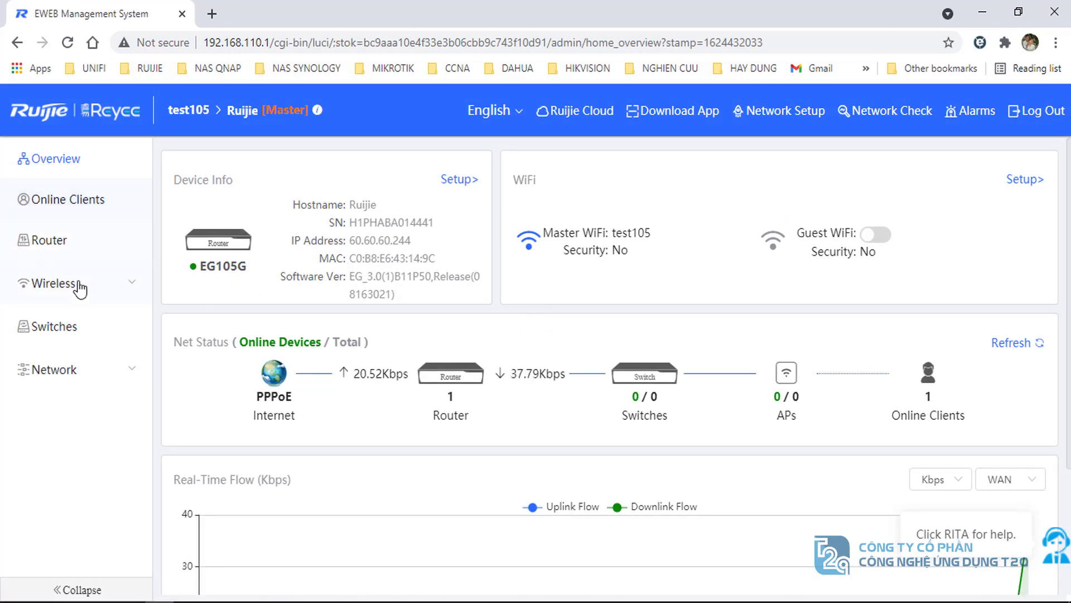
- Check Router > Basics > WAN for PPPoE IP 60.60.60.244, then open Windows search
{"action": "left_click", "coordinate": [40, 243]}
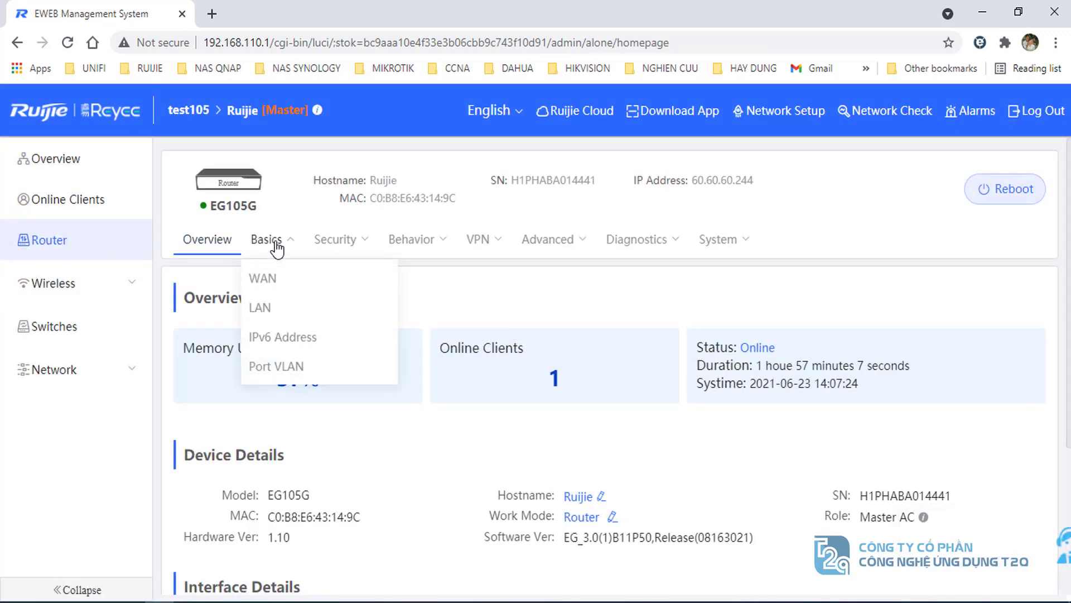
{"action": "left_click", "coordinate": [270, 240]}
{"action": "left_click", "coordinate": [263, 282]}
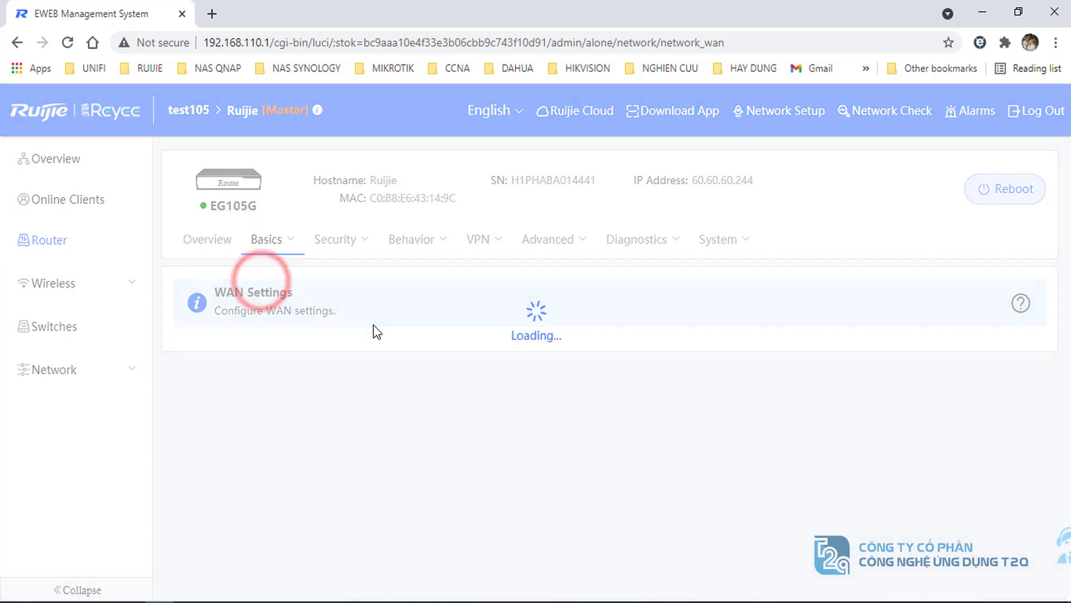
{"action": "scroll", "coordinate": [383, 334], "scroll_direction": "down", "scroll_amount": 3}
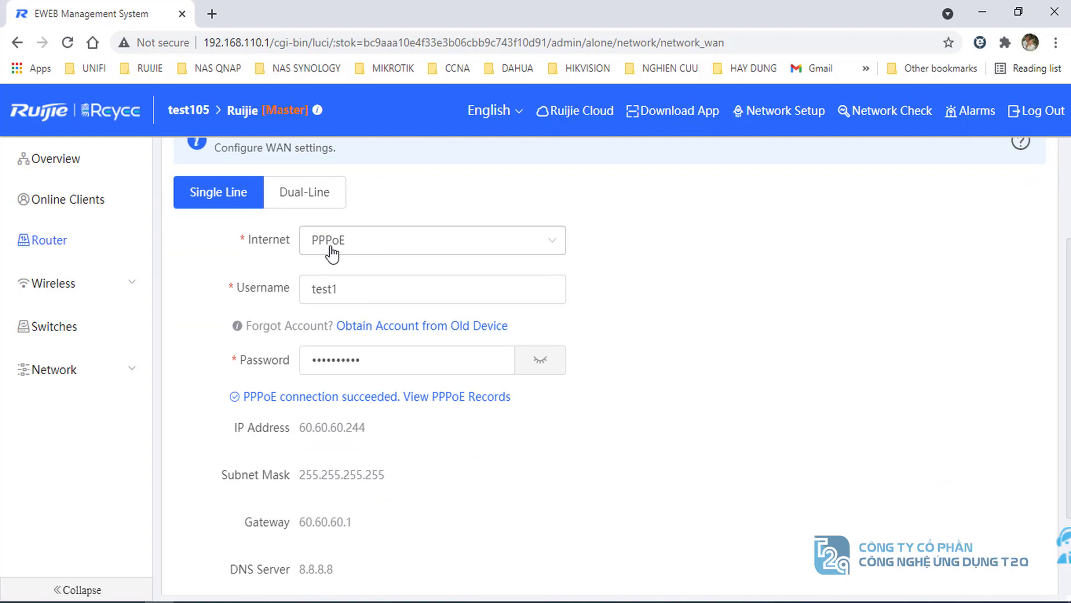
{"action": "scroll", "coordinate": [362, 384], "scroll_direction": "down", "scroll_amount": 2}
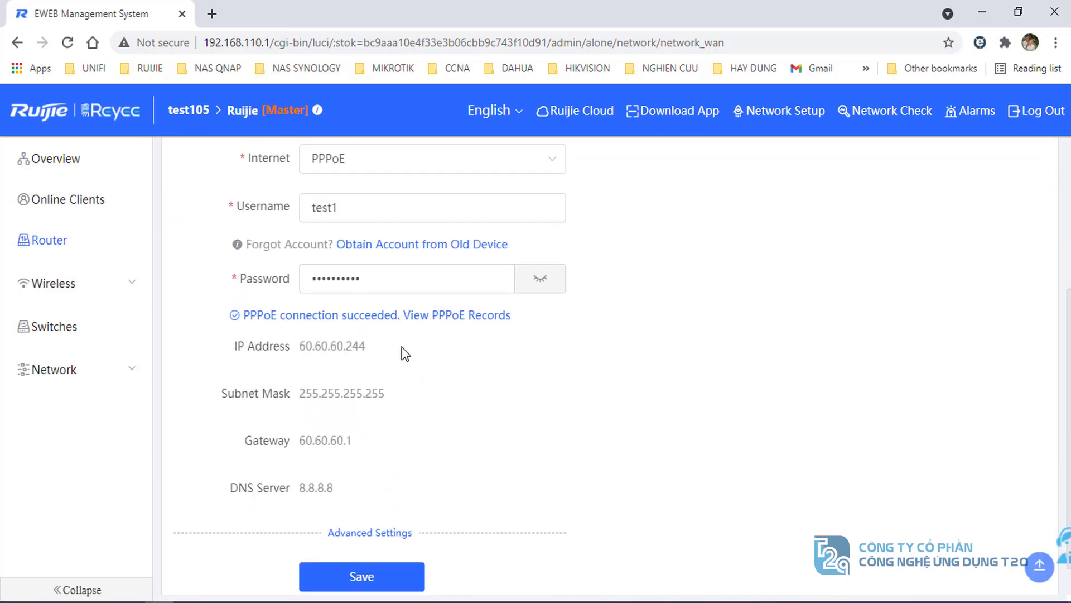
{"action": "left_click_drag", "start_coordinate": [392, 346], "coordinate": [226, 358]}
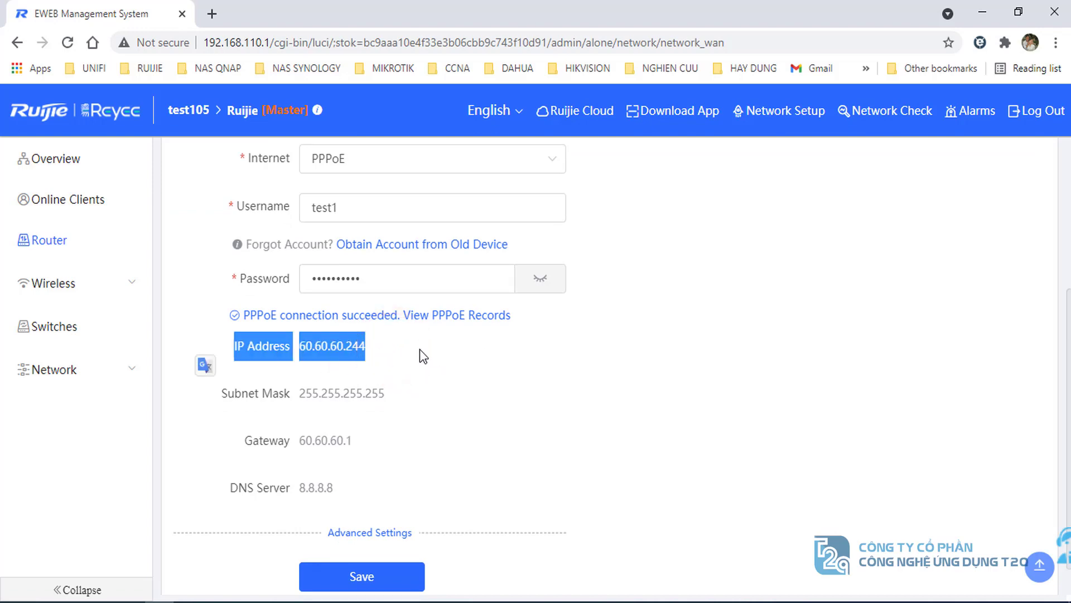
{"action": "scroll", "coordinate": [420, 350], "scroll_direction": "down", "scroll_amount": 1}
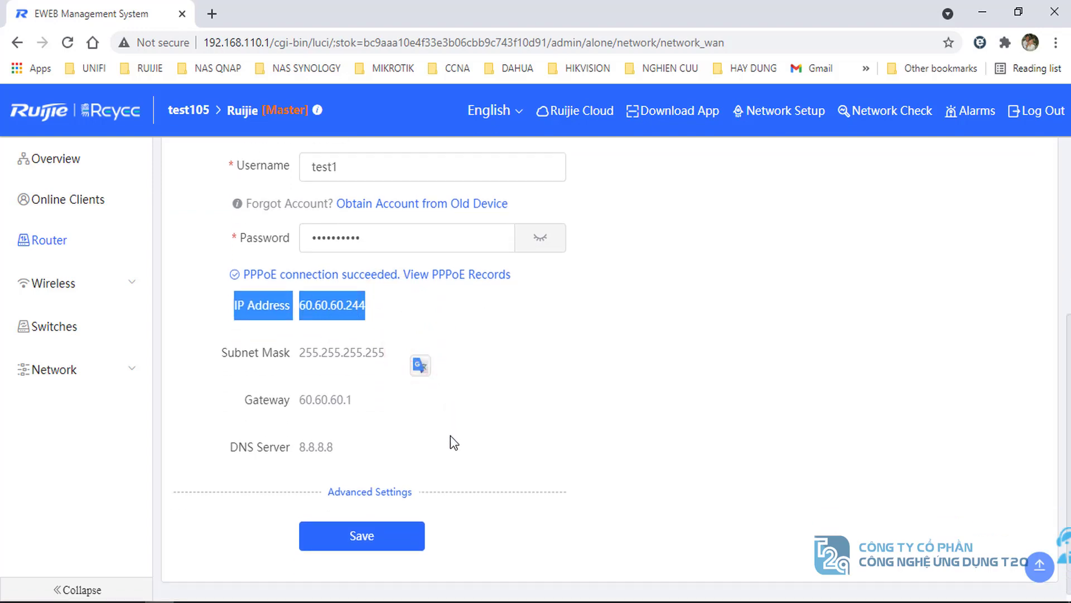
{"action": "scroll", "coordinate": [446, 472], "scroll_direction": "up", "scroll_amount": 3}
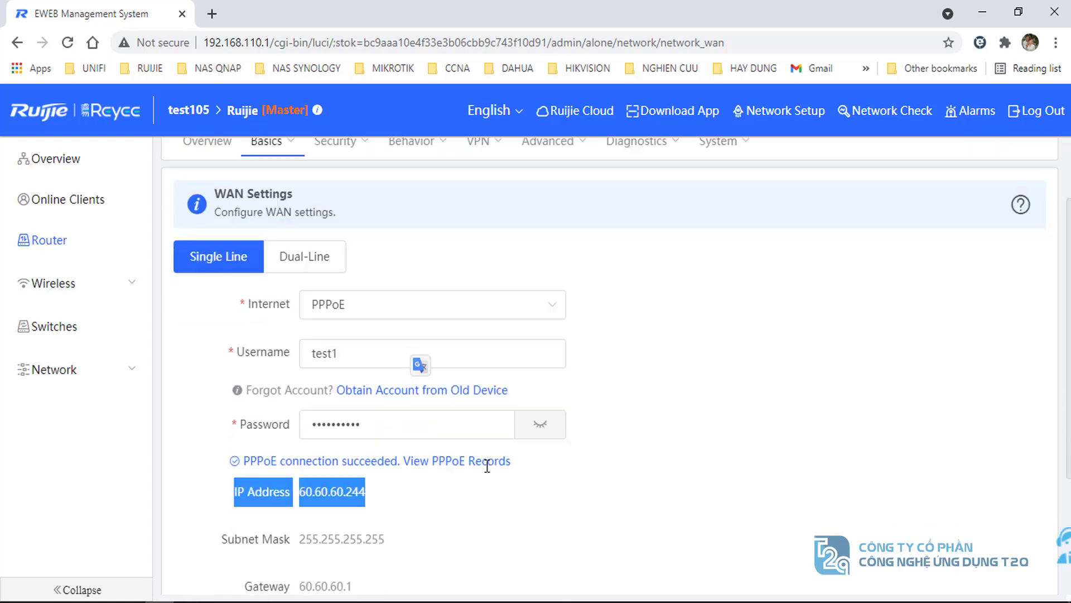
{"action": "scroll", "coordinate": [488, 466], "scroll_direction": "down", "scroll_amount": 3}
{"action": "left_click", "coordinate": [60, 588]}
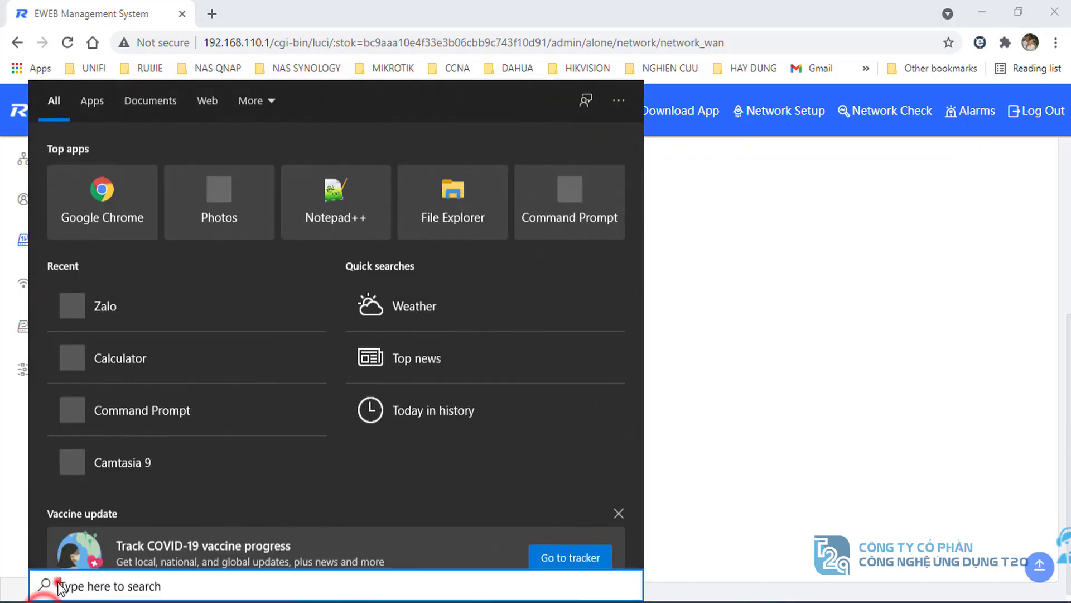
- Launch cmd and ping 8.8.8.8, getting 4 of 4 replies with 0% loss
{"action": "type", "text": "cmd"}
{"action": "key", "text": "Return"}
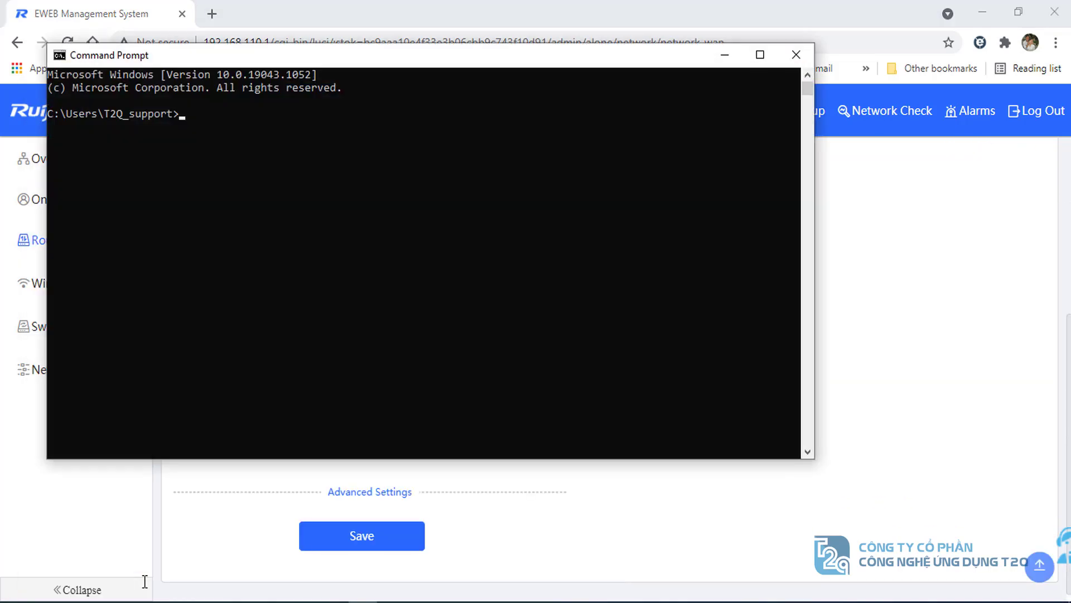
{"action": "type", "text": "ping 8.8.8.8"}
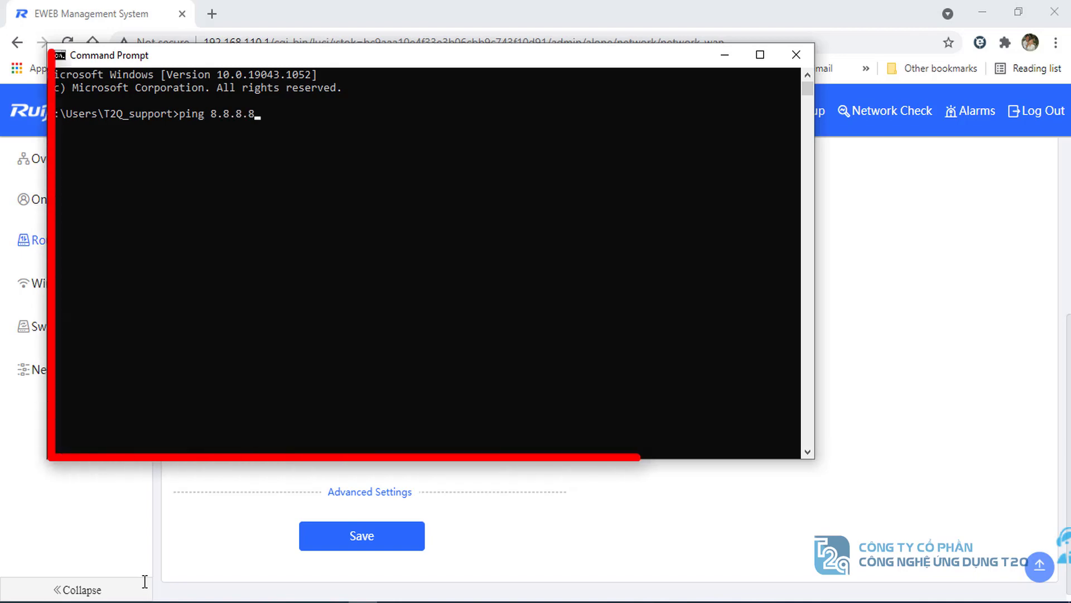
{"action": "key", "text": "Return"}
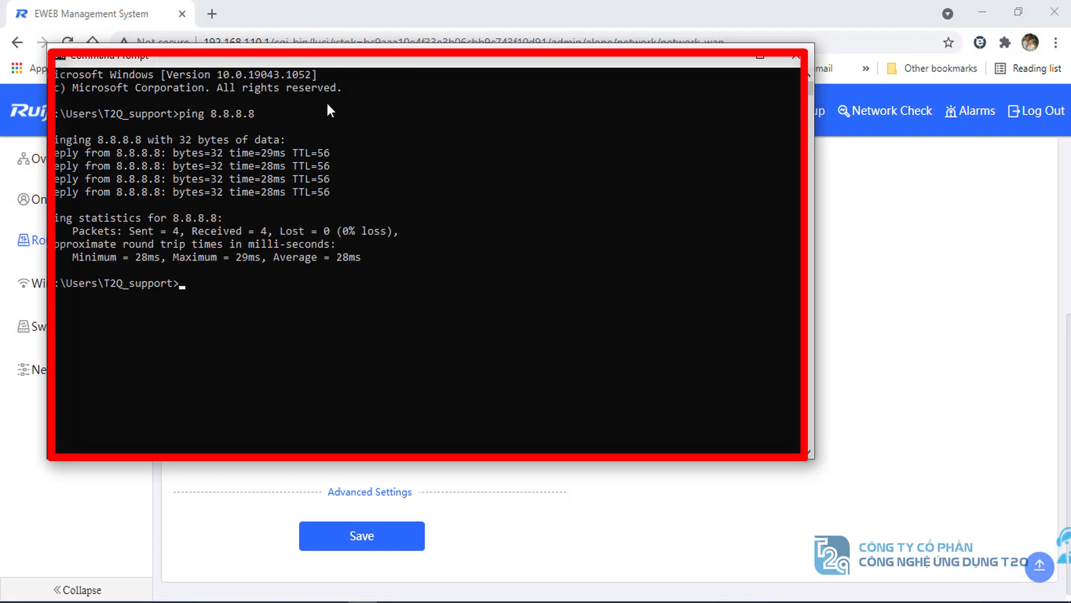
- Load t2qwifi.com in a new Chrome tab
{"action": "left_click", "coordinate": [212, 14]}
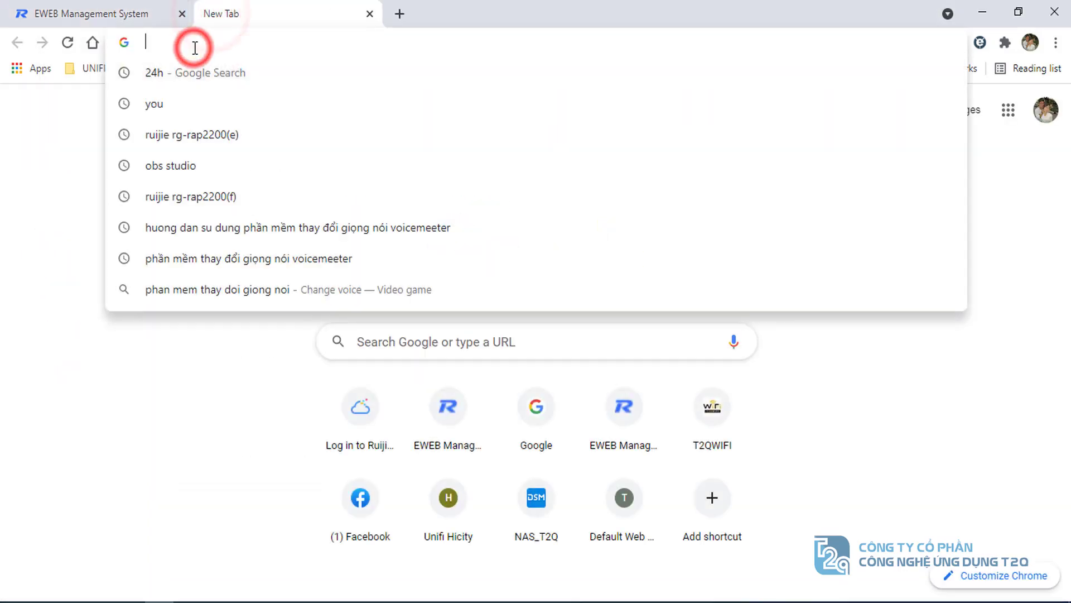
{"action": "type", "text": "t"}
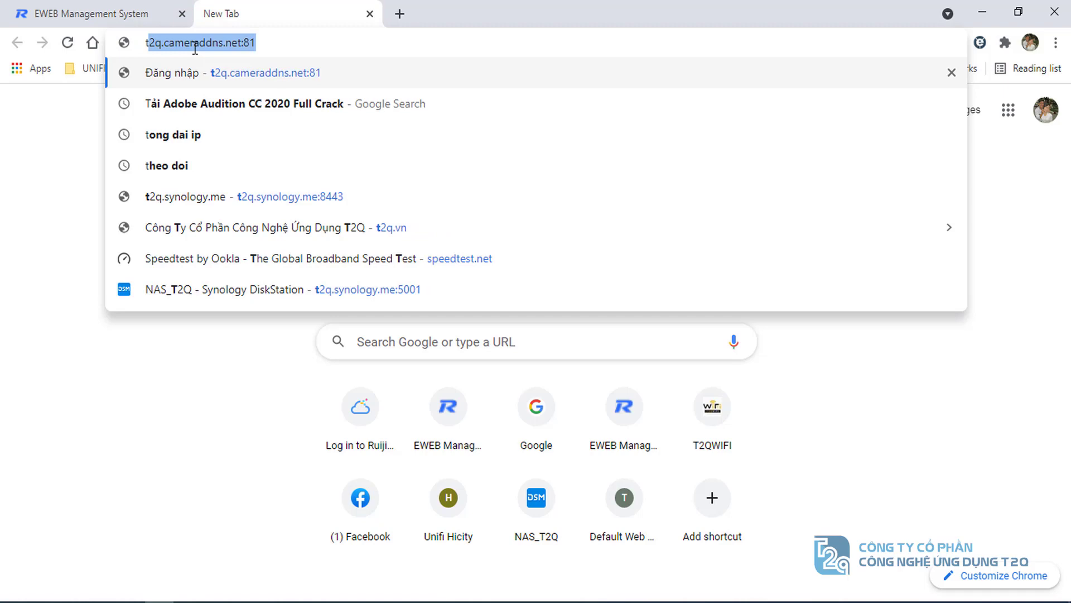
{"action": "type", "text": "2q.\\"}
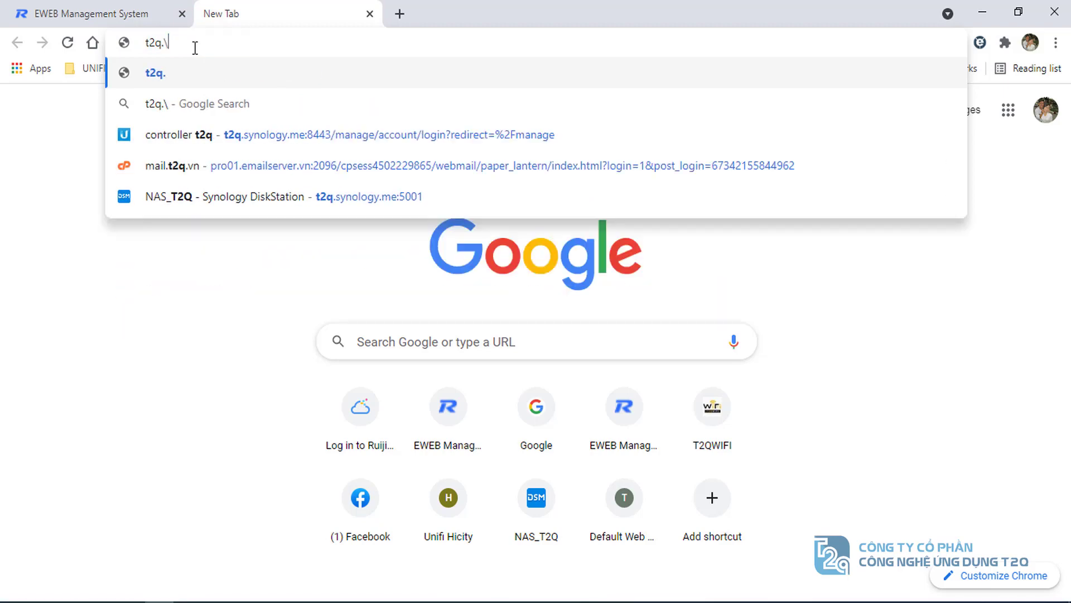
{"action": "key", "text": "BackSpace"}
{"action": "key", "text": "BackSpace"}
{"action": "type", "text": "w"}
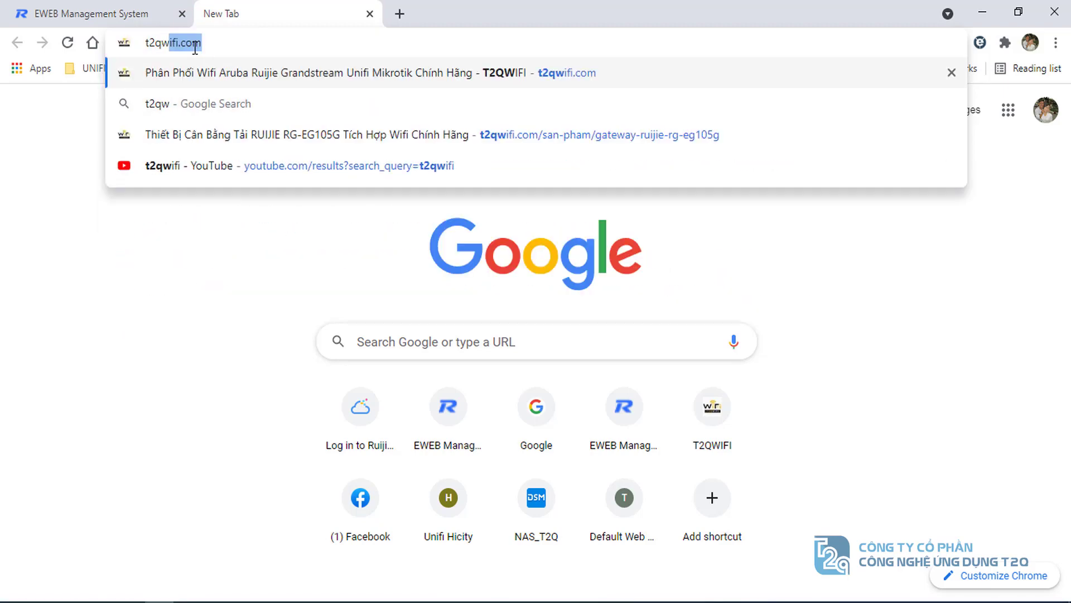
{"action": "key", "text": "Return"}
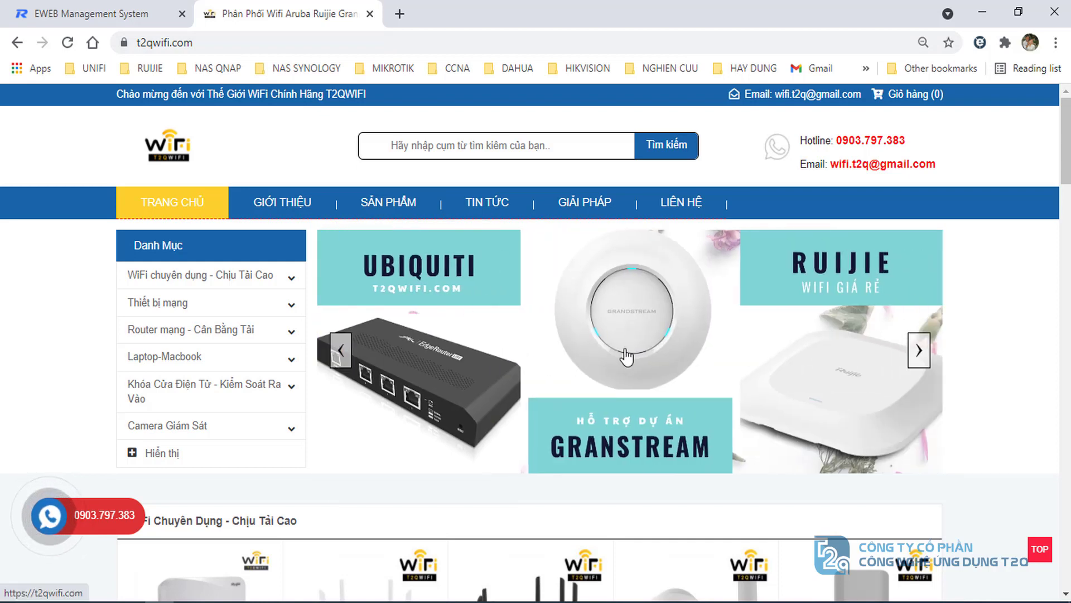
- Return to the EWEB tab and review the PPPoE WAN settings form
{"action": "left_click", "coordinate": [105, 14]}
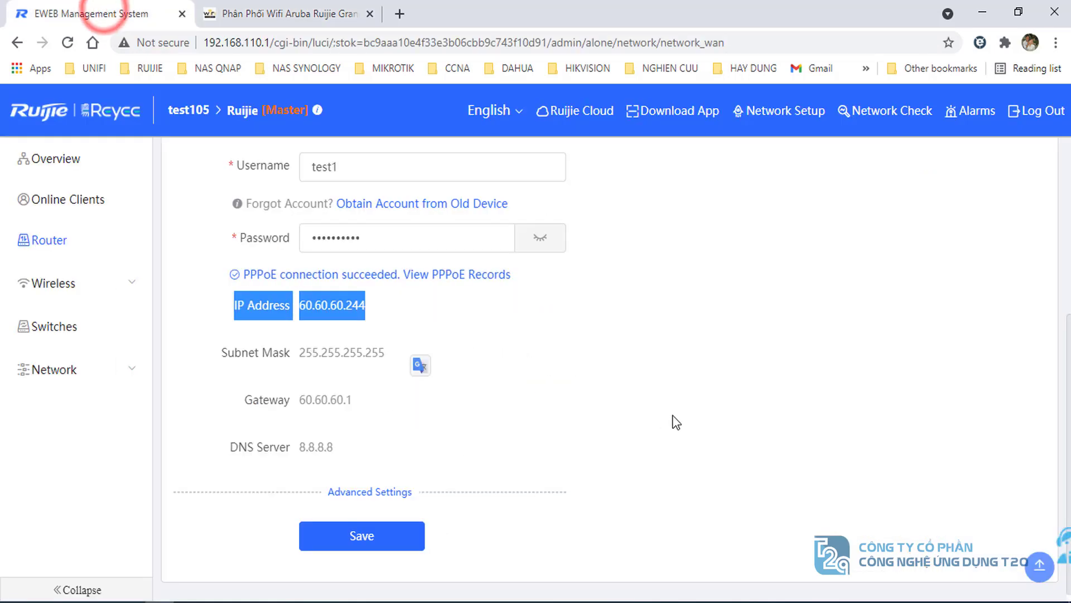
{"action": "scroll", "coordinate": [669, 422], "scroll_direction": "up", "scroll_amount": 5}
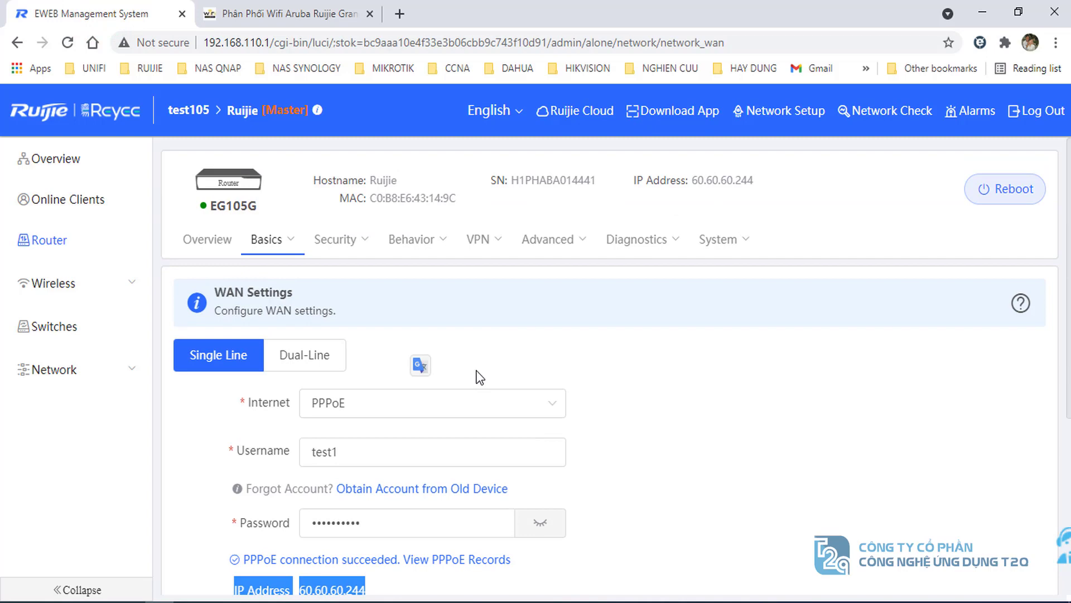
{"action": "left_click", "coordinate": [679, 393]}
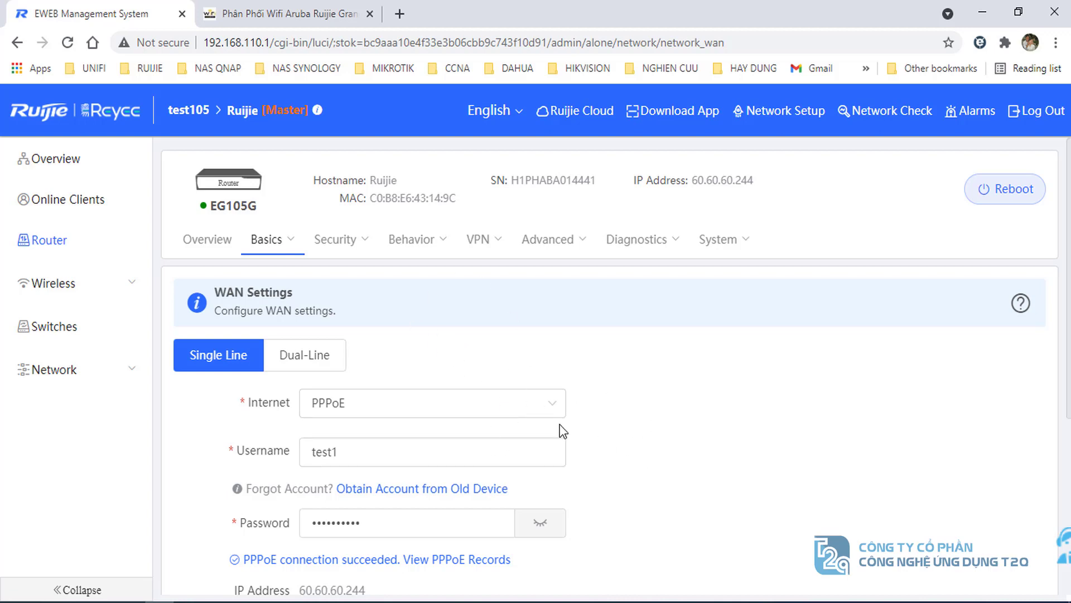
{"action": "scroll", "coordinate": [562, 431], "scroll_direction": "down", "scroll_amount": 3}
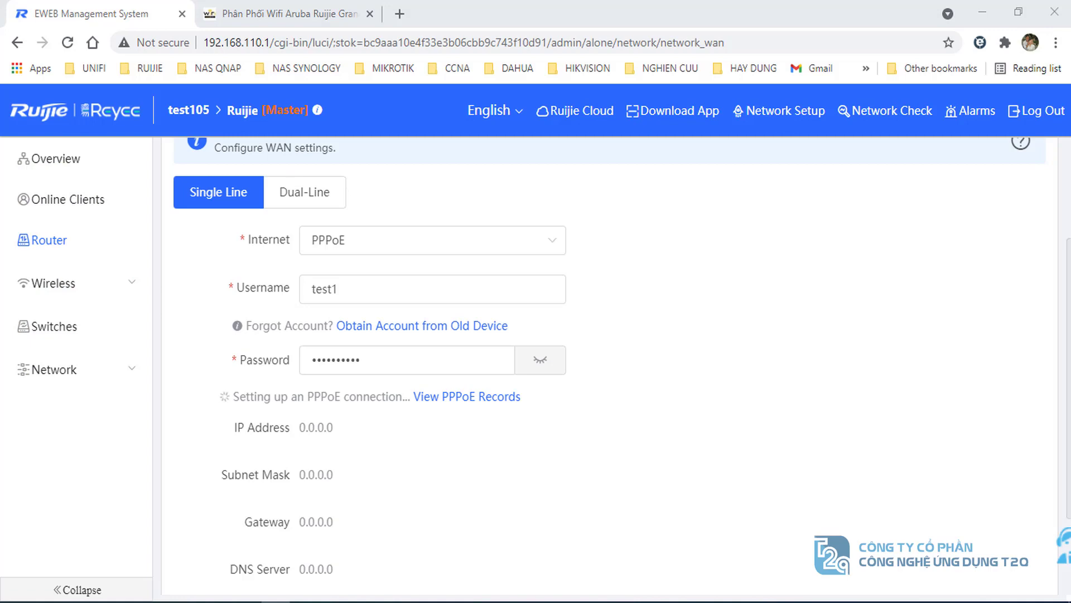
{"action": "scroll", "coordinate": [692, 431], "scroll_direction": "up", "scroll_amount": 2}
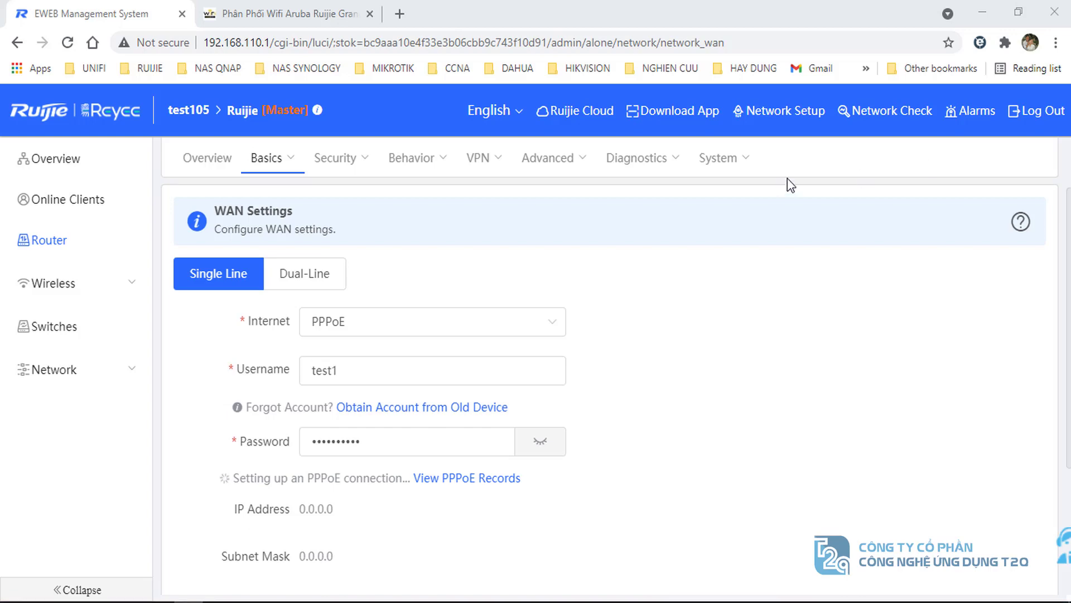
- Paste the ISP's PPPoE account username and new password over the old test login
{"action": "double_click", "coordinate": [411, 369]}
{"action": "key", "text": "BackSpace"}
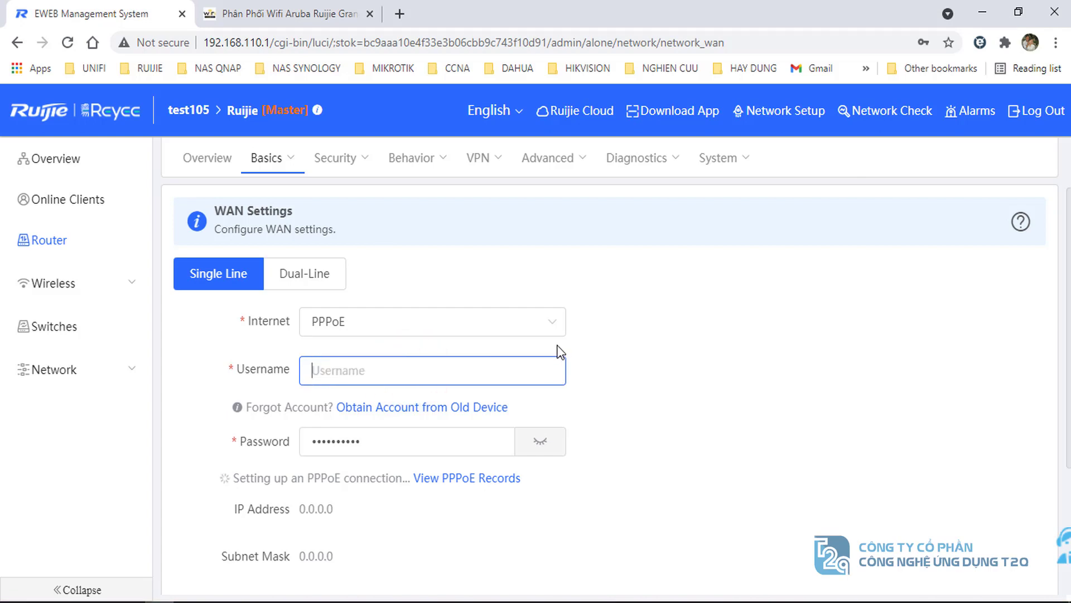
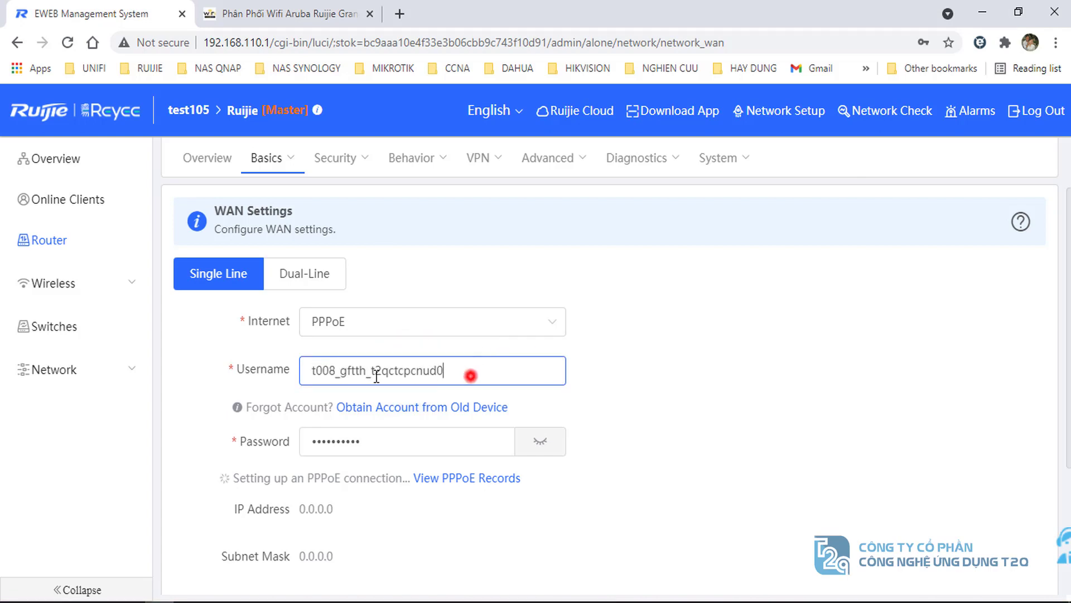
{"action": "double_click", "coordinate": [470, 372]}
{"action": "left_click", "coordinate": [544, 373]}
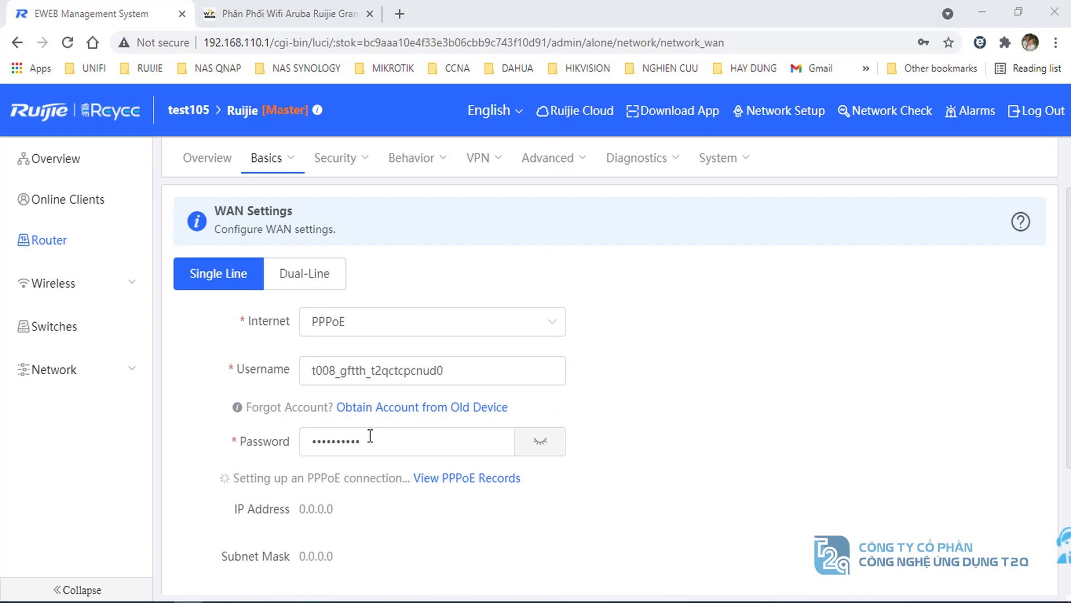
{"action": "double_click", "coordinate": [403, 436]}
{"action": "key", "text": "ctrl+v"}
{"action": "scroll", "coordinate": [468, 448], "scroll_direction": "down", "scroll_amount": 1}
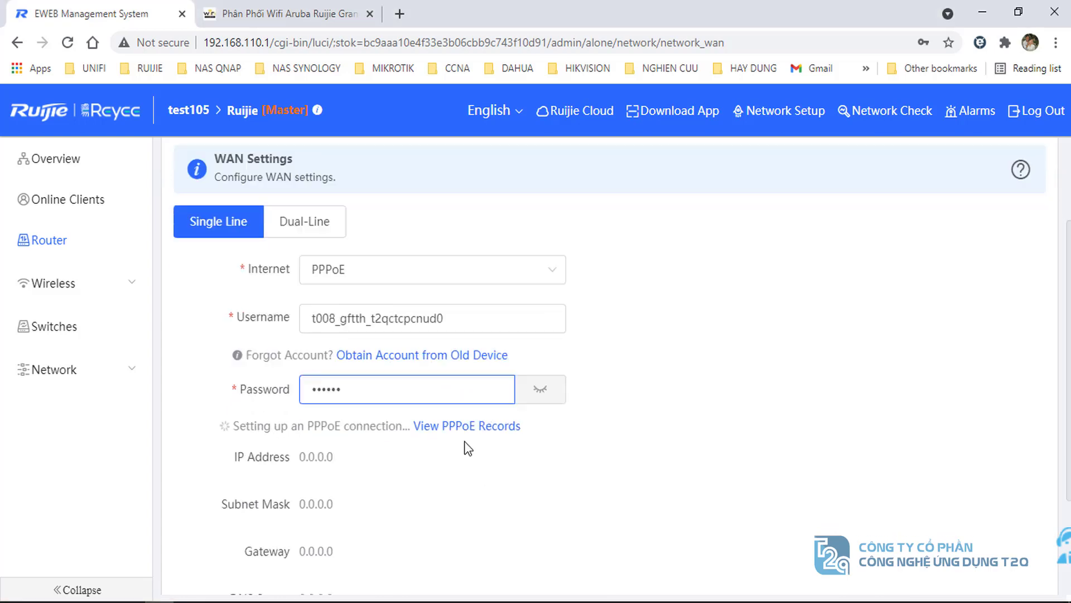
{"action": "scroll", "coordinate": [477, 438], "scroll_direction": "down", "scroll_amount": 3}
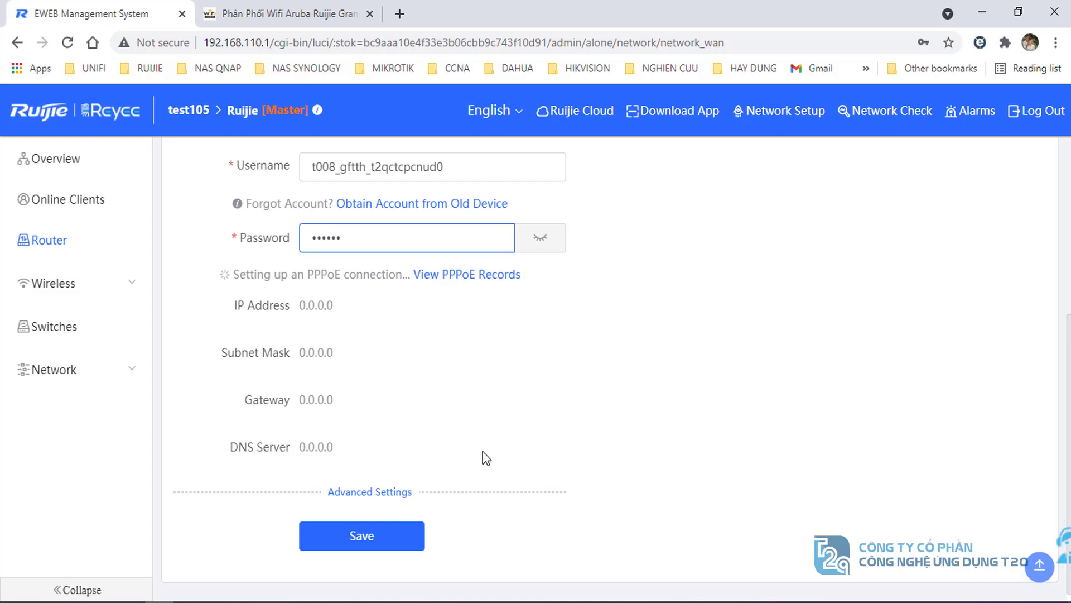
- Enable 802.1Q VLAN tagging under Advanced Settings with VLAN ID 35
{"action": "left_click", "coordinate": [362, 493]}
{"action": "scroll", "coordinate": [363, 494], "scroll_direction": "down", "scroll_amount": 4}
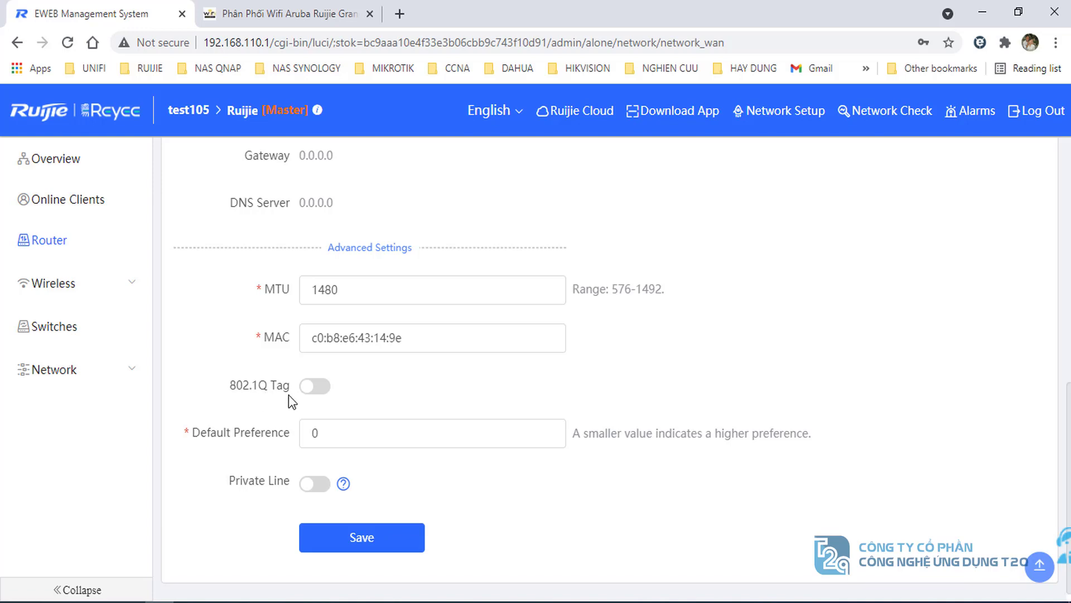
{"action": "left_click", "coordinate": [314, 387]}
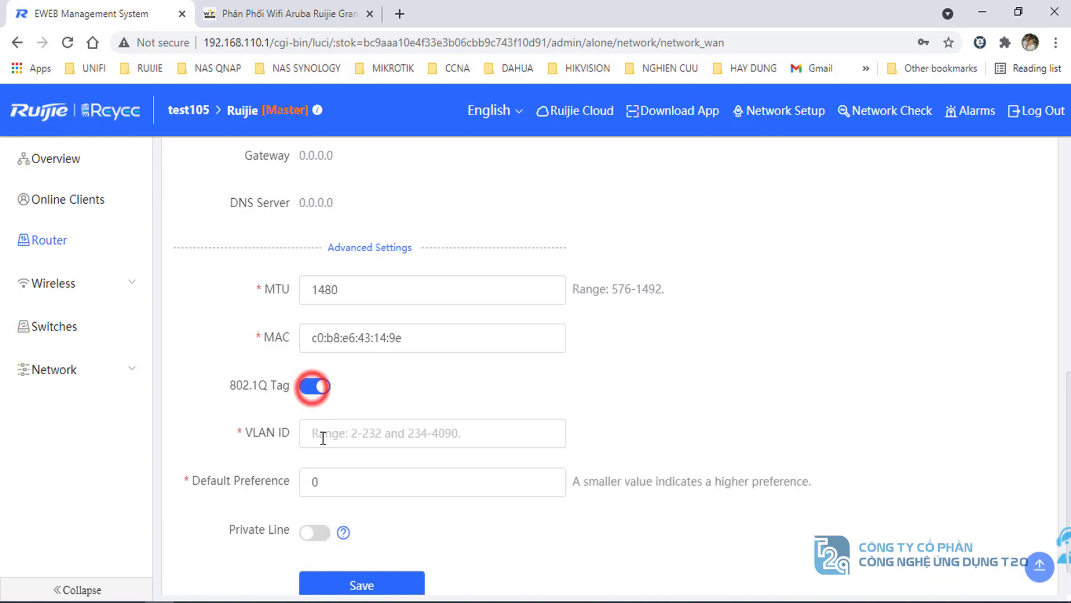
{"action": "left_click", "coordinate": [356, 436]}
{"action": "type", "text": "35"}
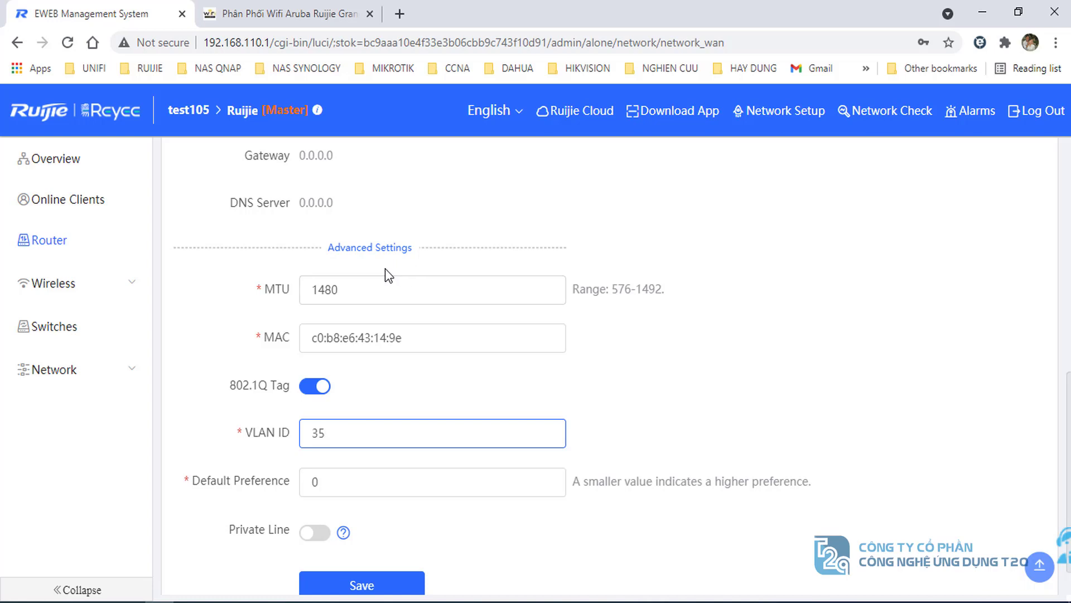
{"action": "scroll", "coordinate": [402, 290], "scroll_direction": "up", "scroll_amount": 1}
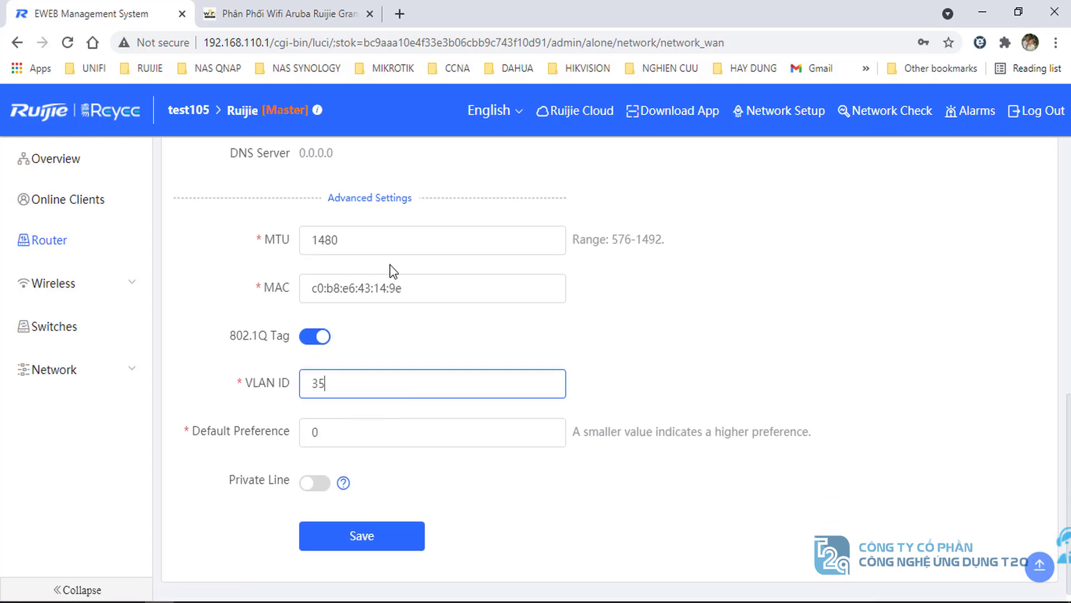
{"action": "scroll", "coordinate": [411, 325], "scroll_direction": "up", "scroll_amount": 1}
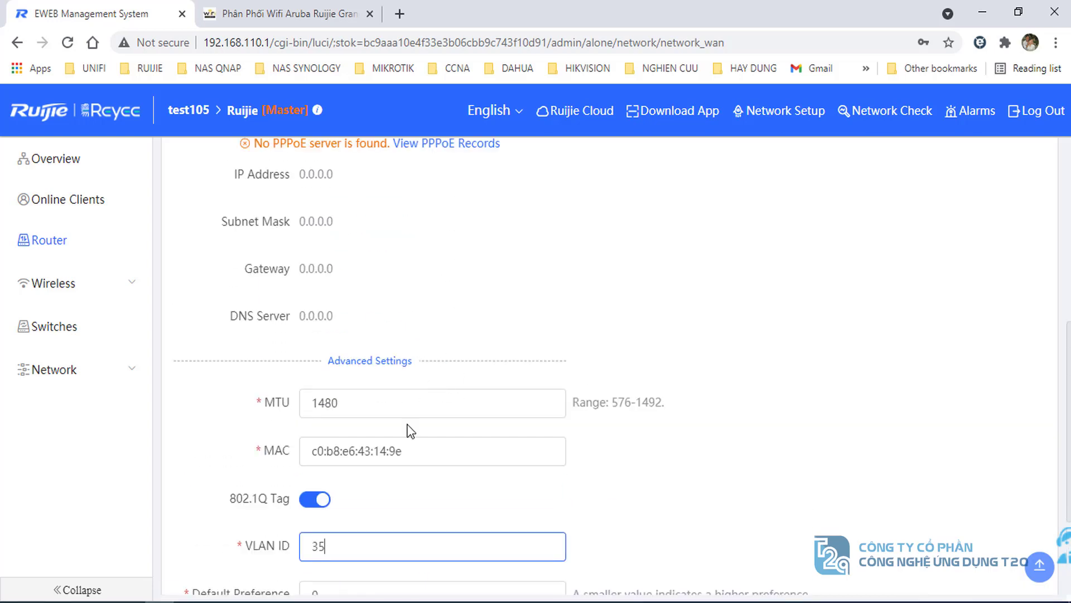
{"action": "scroll", "coordinate": [360, 502], "scroll_direction": "down", "scroll_amount": 3}
{"action": "left_click", "coordinate": [363, 386]}
{"action": "double_click", "coordinate": [326, 387]}
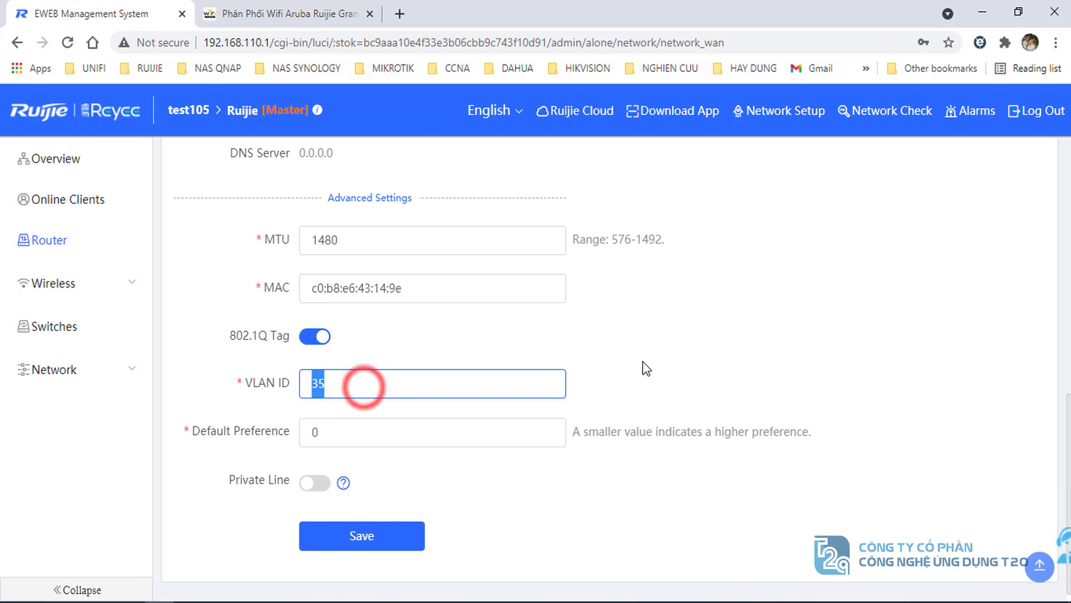
{"action": "left_click", "coordinate": [650, 358]}
{"action": "scroll", "coordinate": [429, 424], "scroll_direction": "up", "scroll_amount": 10}
{"action": "scroll", "coordinate": [390, 390], "scroll_direction": "down", "scroll_amount": 7}
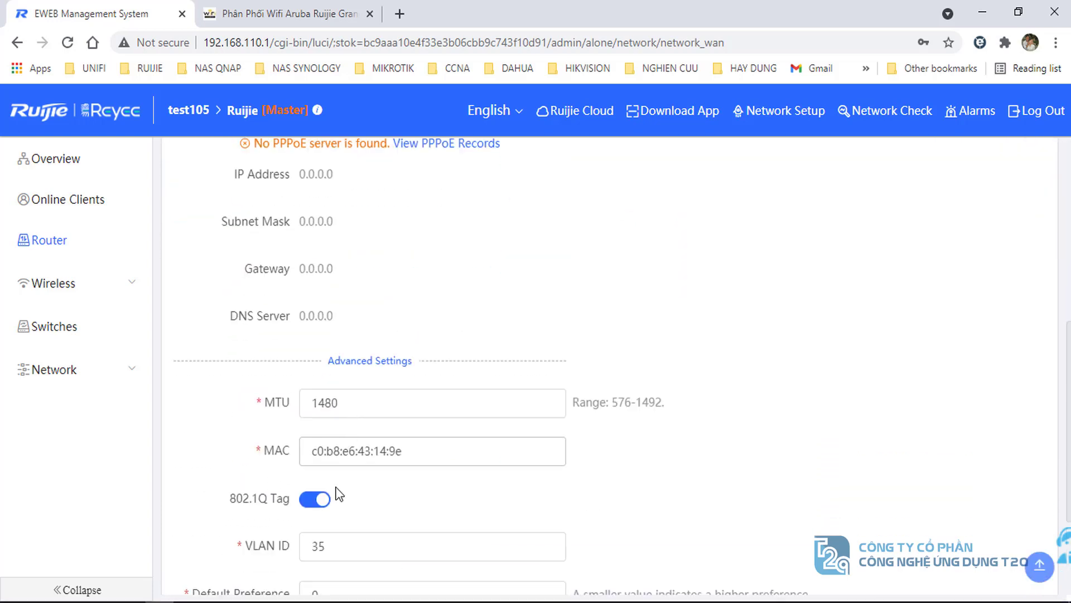
{"action": "scroll", "coordinate": [320, 548], "scroll_direction": "down", "scroll_amount": 2}
{"action": "double_click", "coordinate": [354, 471]}
{"action": "left_click", "coordinate": [701, 469]}
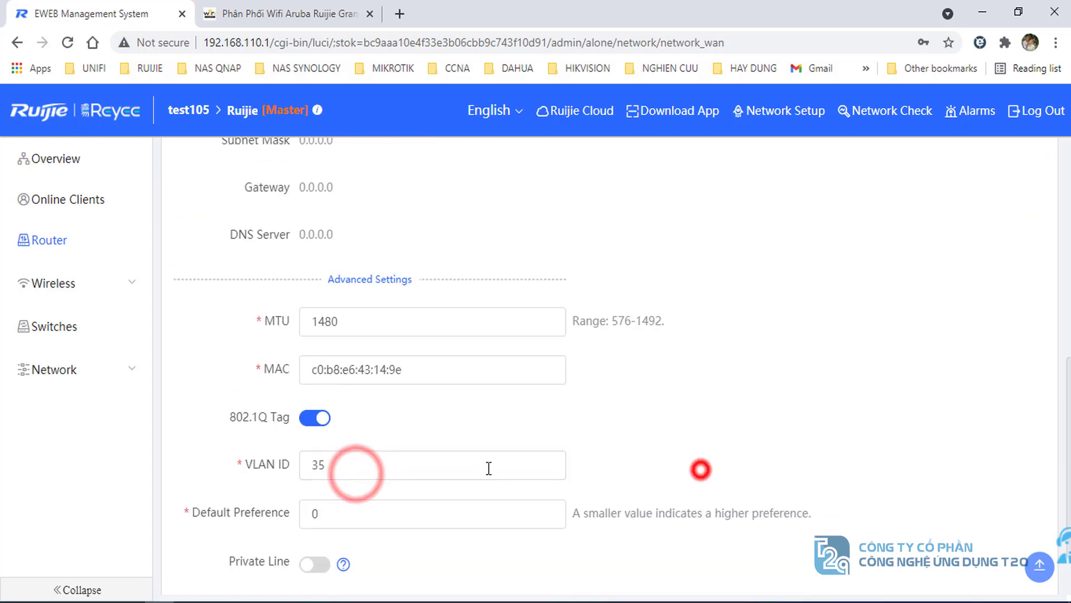
{"action": "scroll", "coordinate": [489, 467], "scroll_direction": "down", "scroll_amount": 2}
- Save the WAN settings and confirm PPPoE connects with IP 27.78.108.58
{"action": "left_click", "coordinate": [378, 533]}
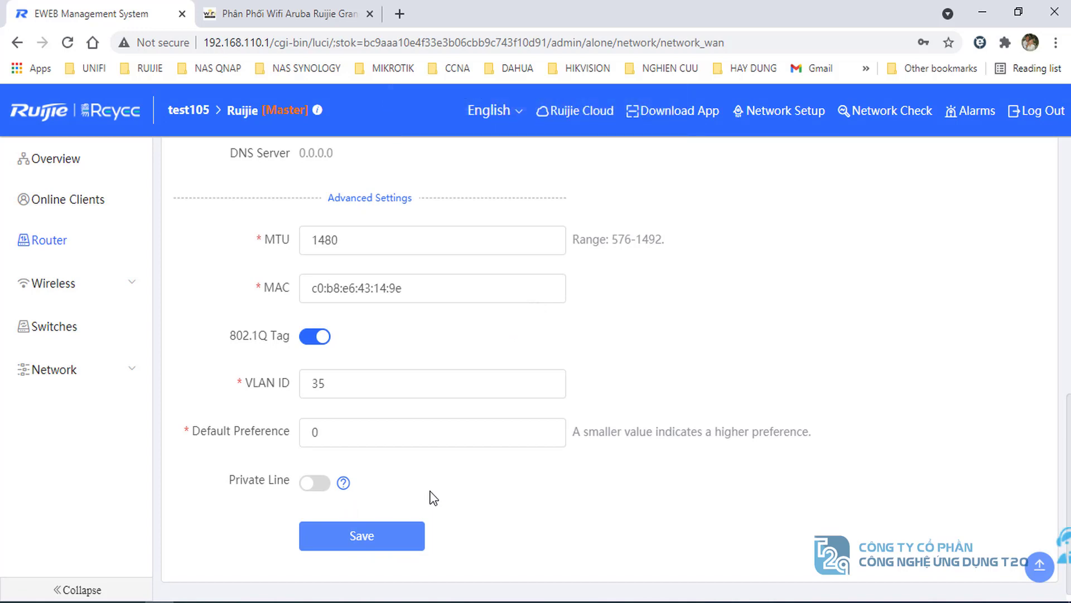
{"action": "scroll", "coordinate": [433, 497], "scroll_direction": "up", "scroll_amount": 7}
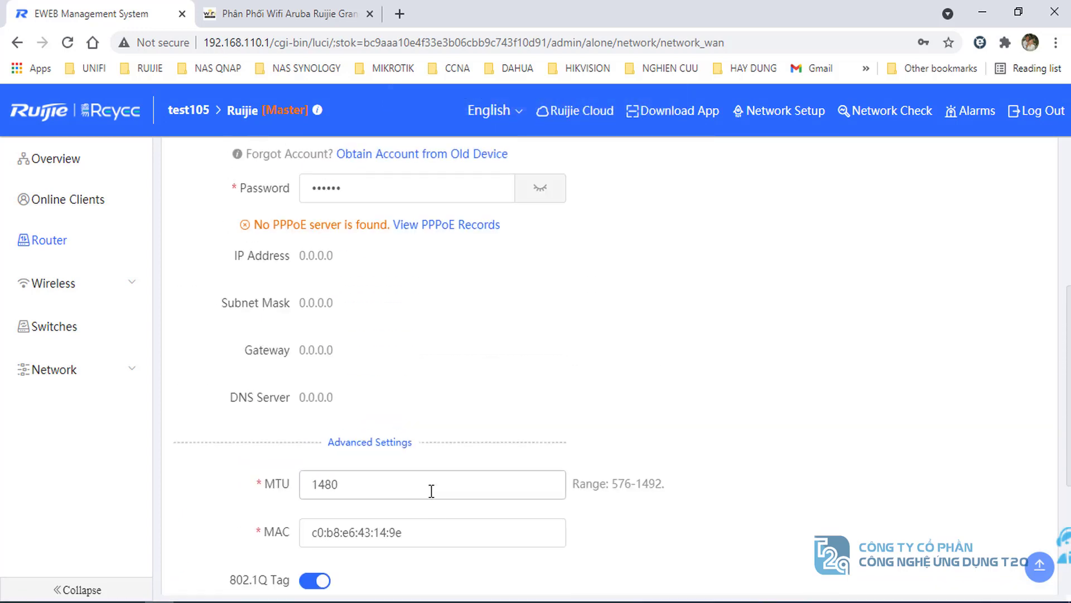
{"action": "scroll", "coordinate": [431, 494], "scroll_direction": "down", "scroll_amount": 2}
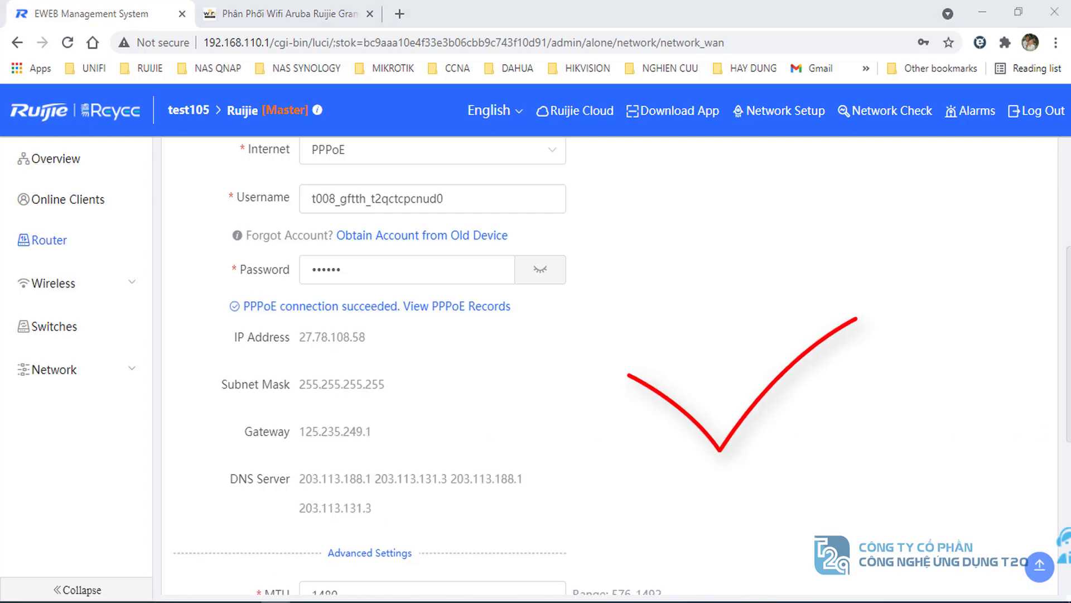
{"action": "scroll", "coordinate": [398, 335], "scroll_direction": "up", "scroll_amount": 2}
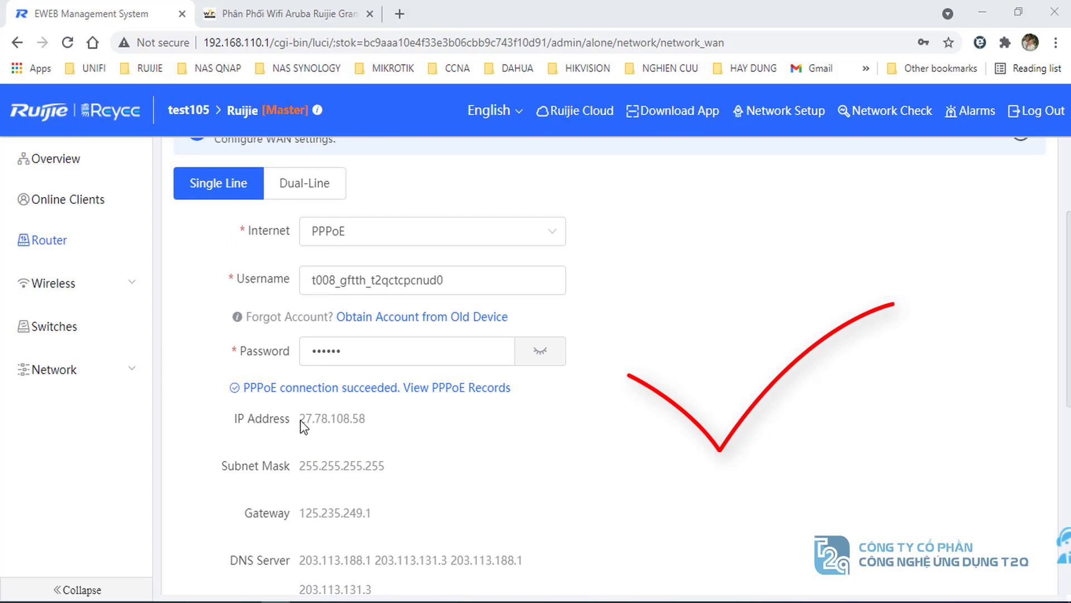
{"action": "left_click_drag", "start_coordinate": [301, 420], "coordinate": [391, 427]}
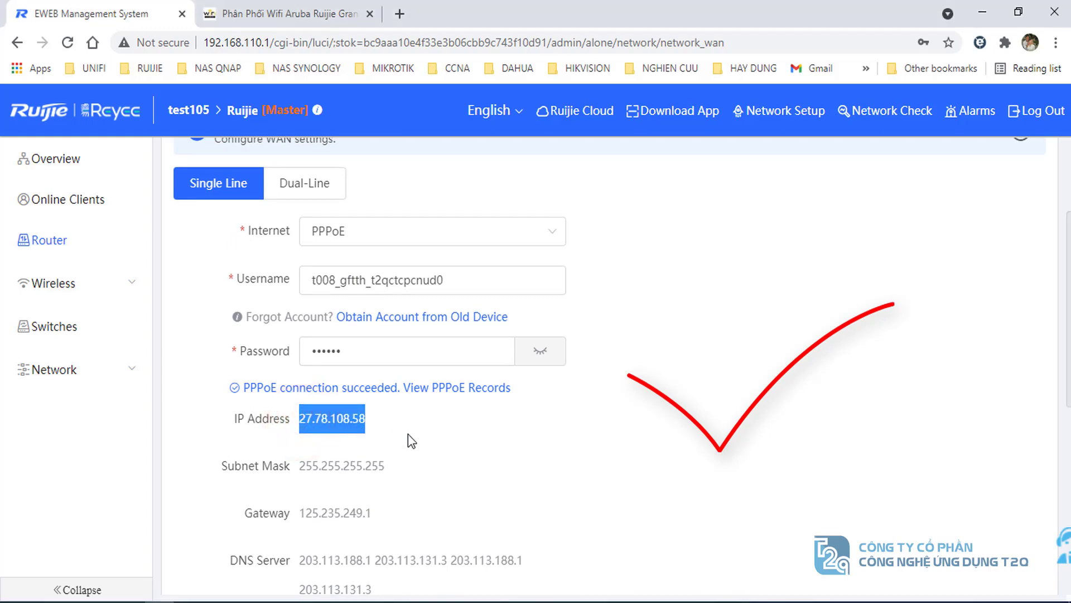
{"action": "left_click", "coordinate": [408, 435]}
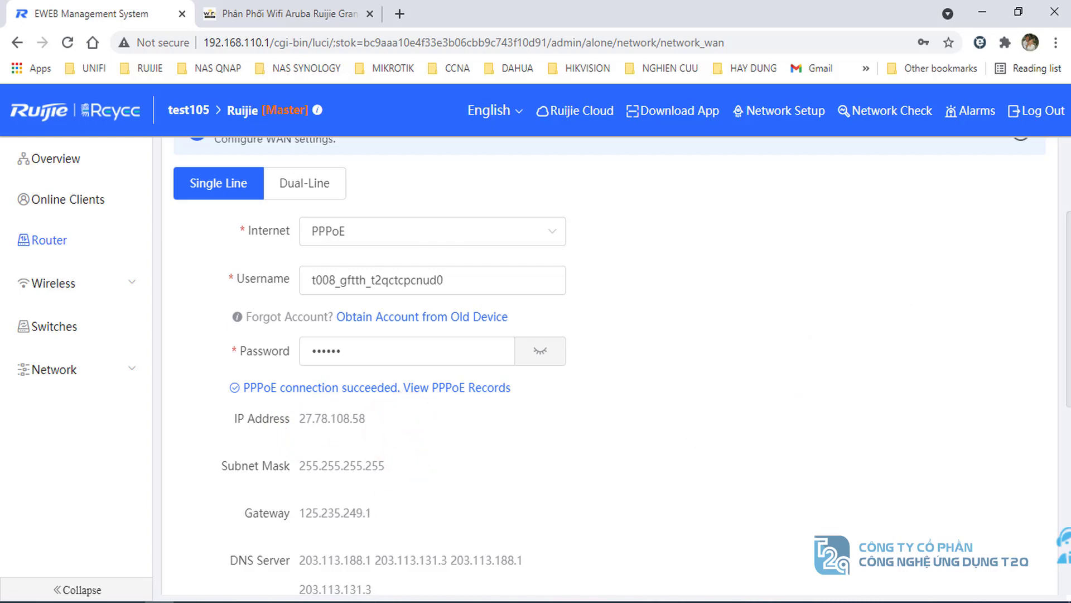
- Rerun ping 8.8.8.8 in Command Prompt for 4/4 replies, then minimize the console
{"action": "left_click", "coordinate": [363, 601]}
{"action": "left_click", "coordinate": [388, 400]}
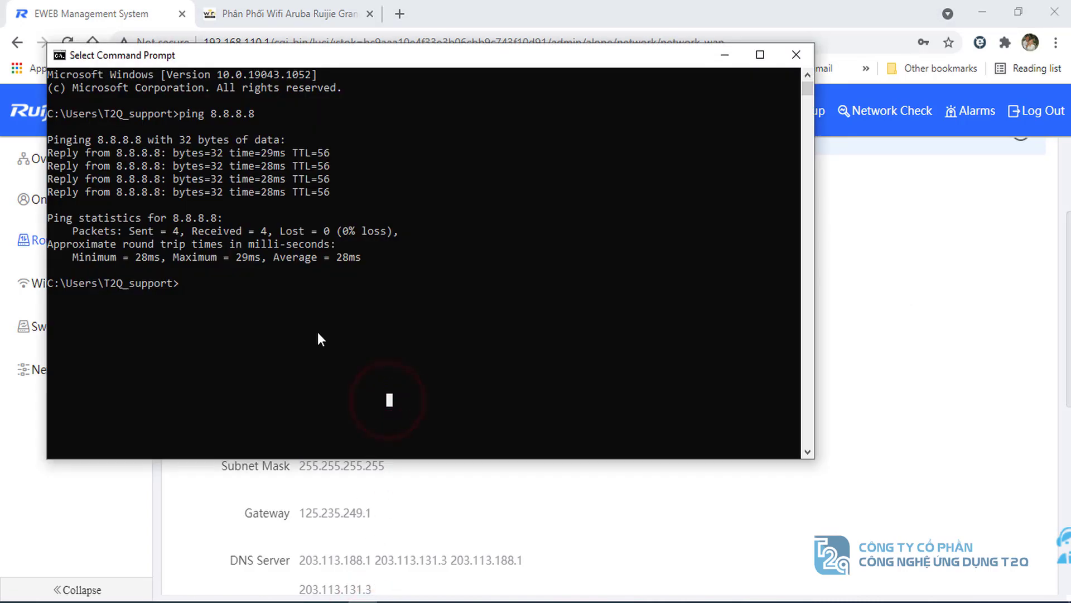
{"action": "key", "text": "Up"}
{"action": "key", "text": "Return"}
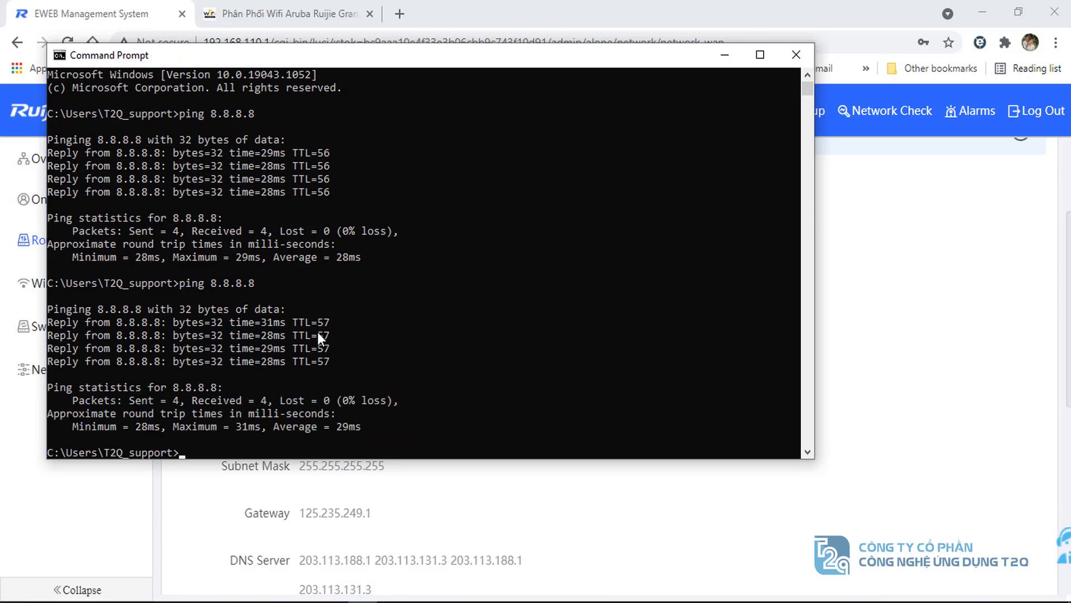
{"action": "left_click_drag", "start_coordinate": [362, 55], "coordinate": [472, 109]}
{"action": "left_click", "coordinate": [837, 110]}
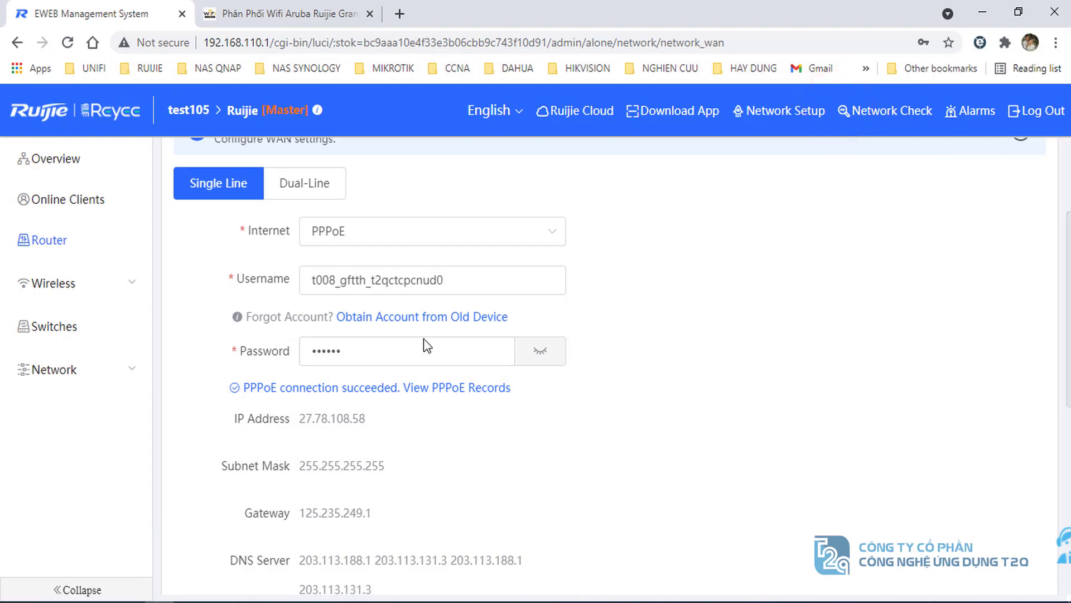
{"action": "left_click", "coordinate": [290, 14]}
{"action": "left_click", "coordinate": [67, 42]}
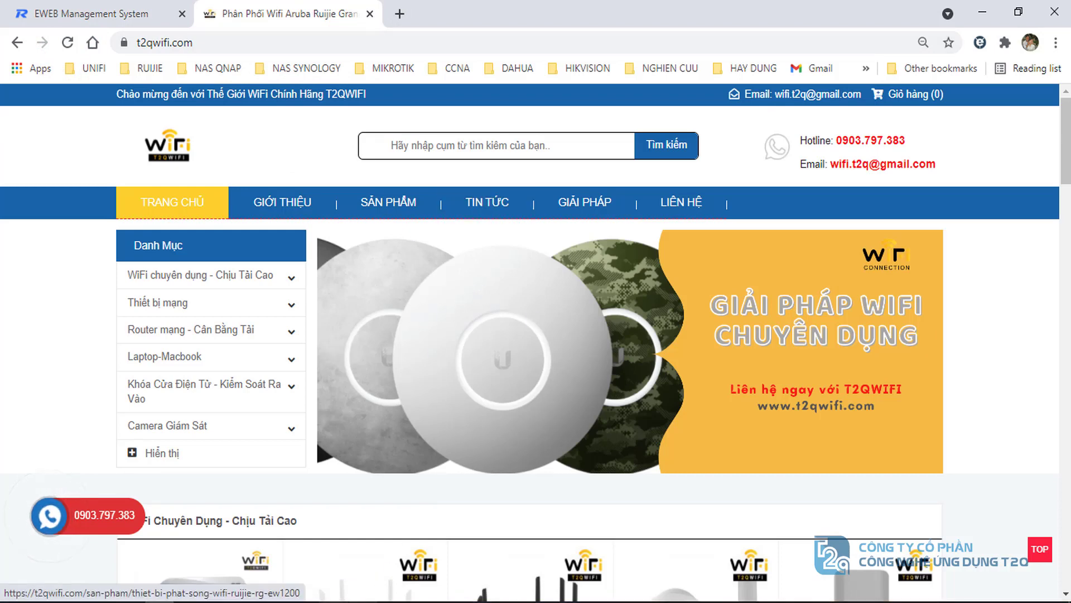
{"action": "key", "text": "alt+Tab"}
{"action": "left_click", "coordinate": [679, 413]}
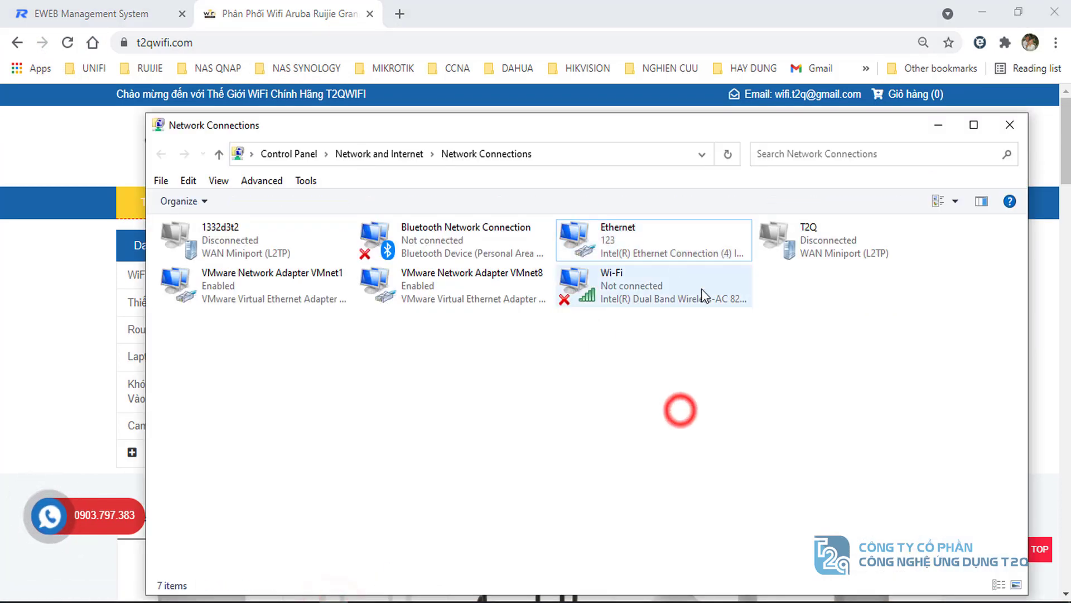
{"action": "double_click", "coordinate": [624, 245]}
{"action": "left_click", "coordinate": [671, 163]}
{"action": "left_click", "coordinate": [665, 138]}
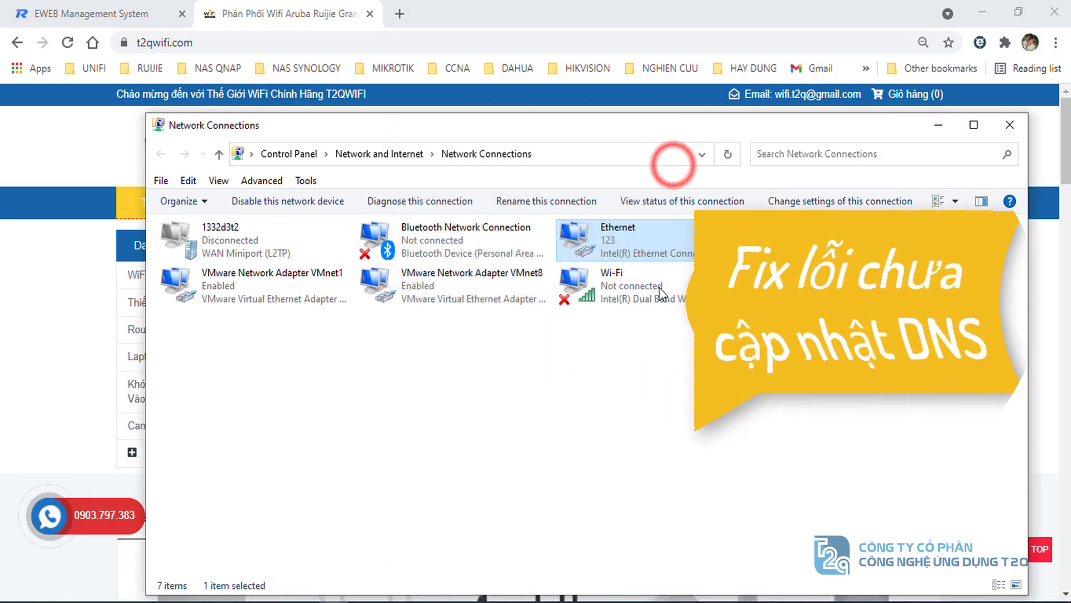
{"action": "left_click", "coordinate": [668, 323]}
{"action": "left_click", "coordinate": [621, 226]}
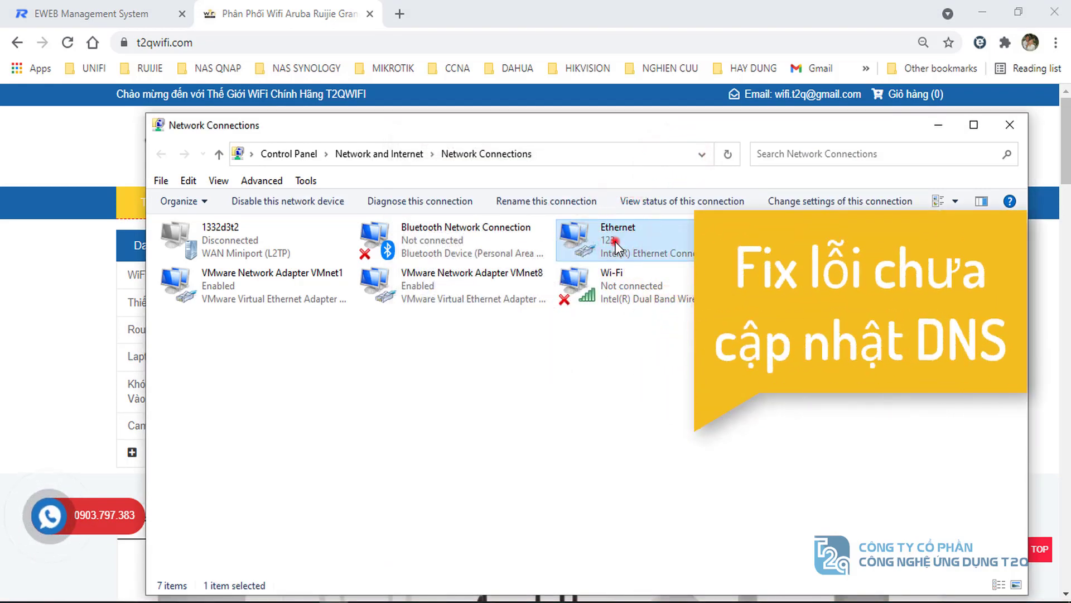
{"action": "double_click", "coordinate": [615, 242]}
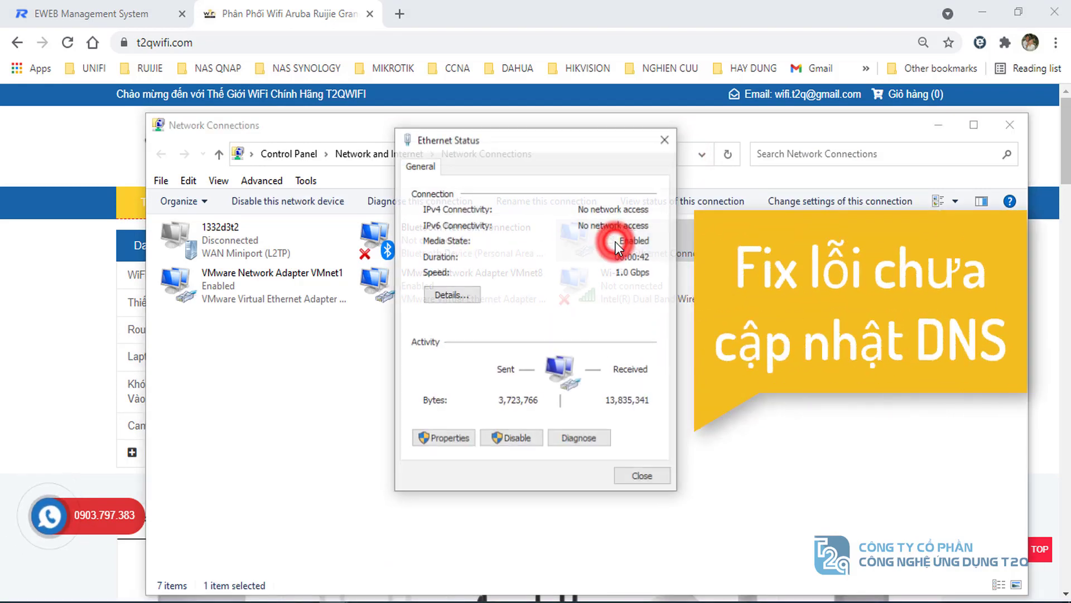
{"action": "left_click", "coordinate": [423, 213]}
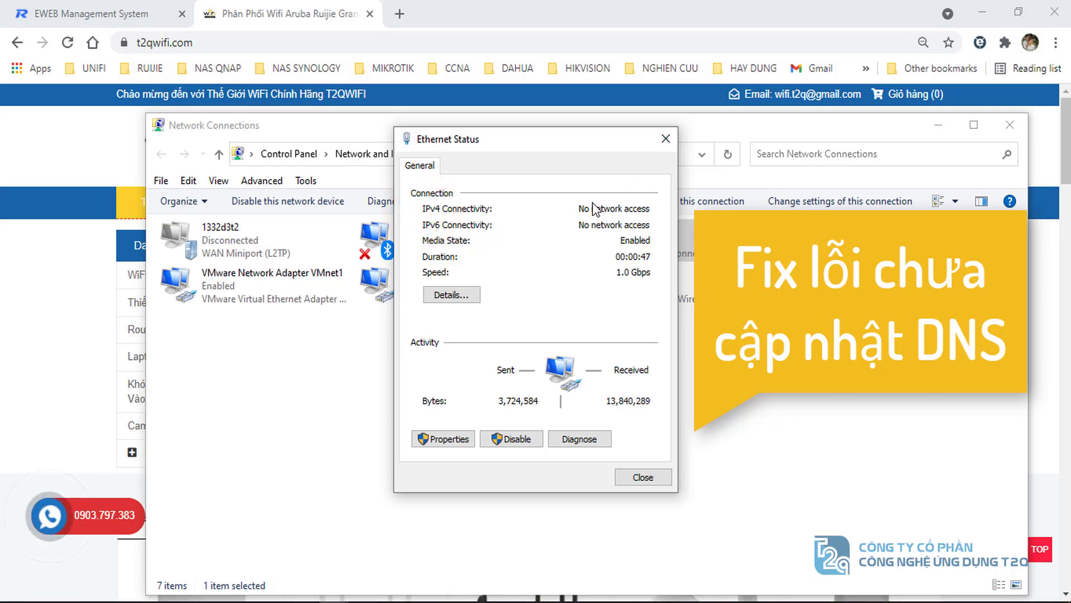
{"action": "left_click", "coordinate": [666, 140]}
{"action": "left_click", "coordinate": [78, 12]}
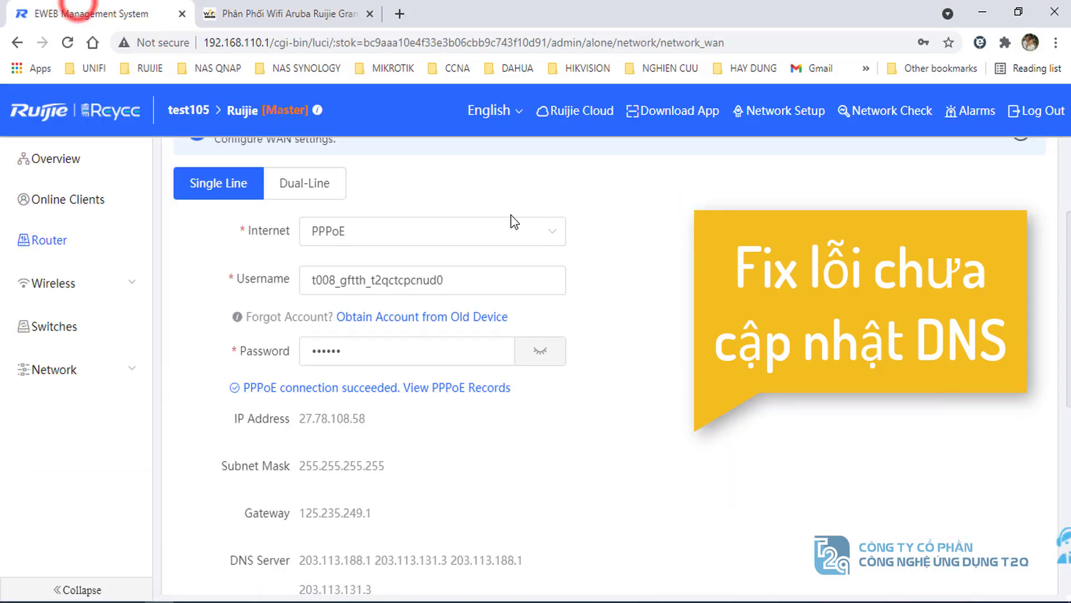
- Open Router > Basics > LAN to show LAN 192.168.110.1 with DHCP enabled
{"action": "scroll", "coordinate": [273, 360], "scroll_direction": "up", "scroll_amount": 3}
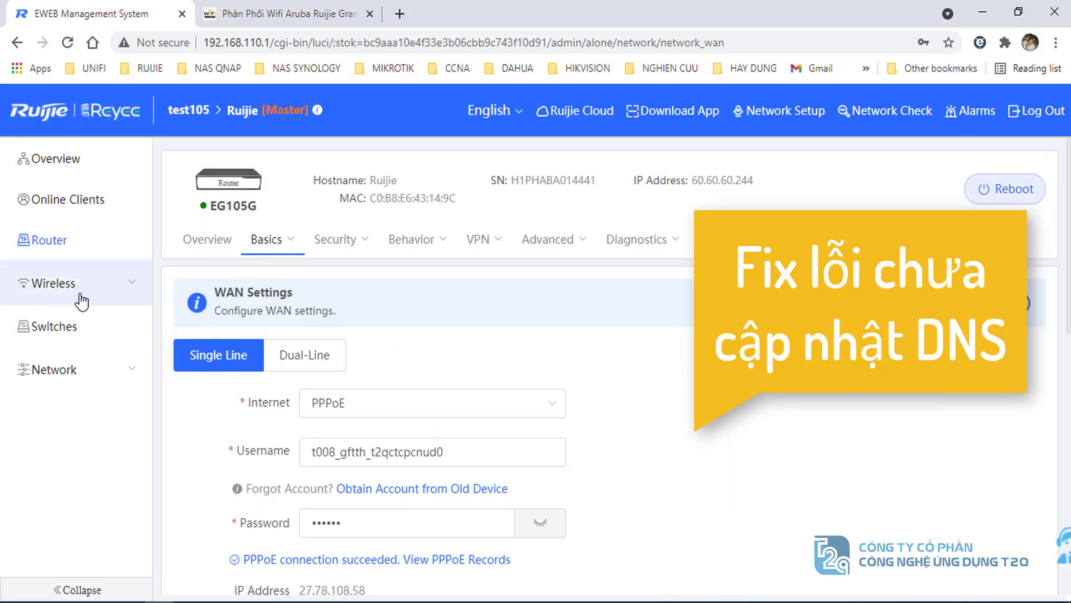
{"action": "left_click", "coordinate": [38, 241]}
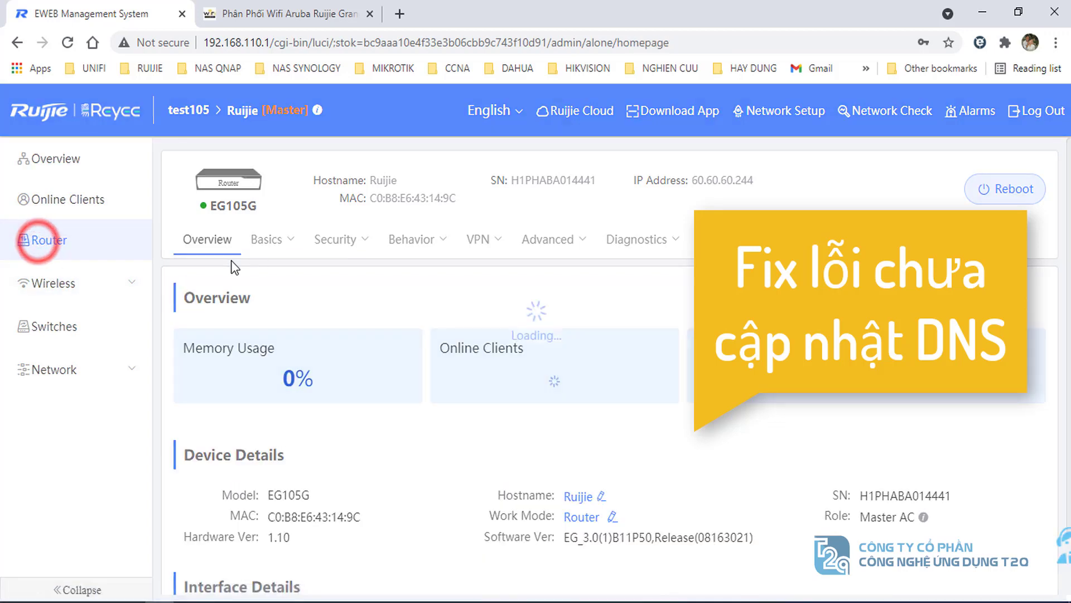
{"action": "mouse_move", "coordinate": [274, 242]}
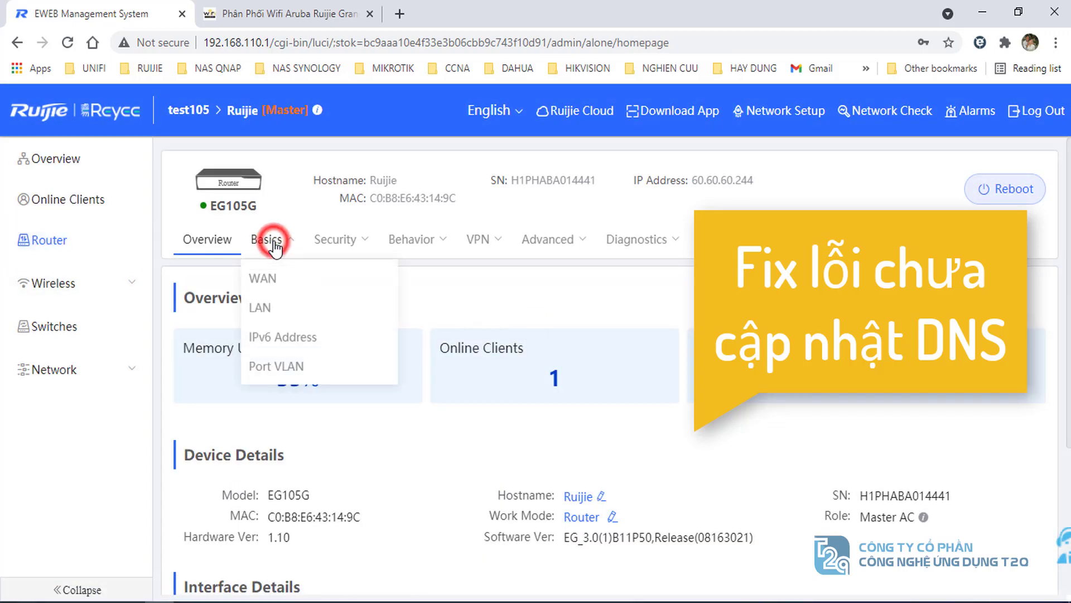
{"action": "left_click", "coordinate": [260, 308]}
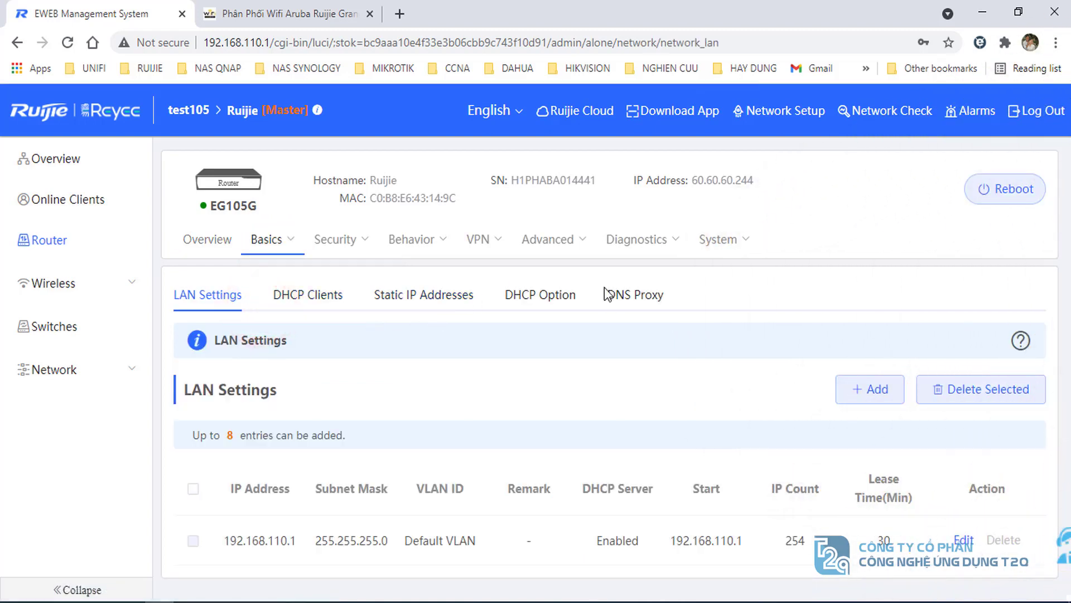
- Set the DHCP Option DNS Server to 8.8.8.8 and save it
{"action": "left_click", "coordinate": [540, 296]}
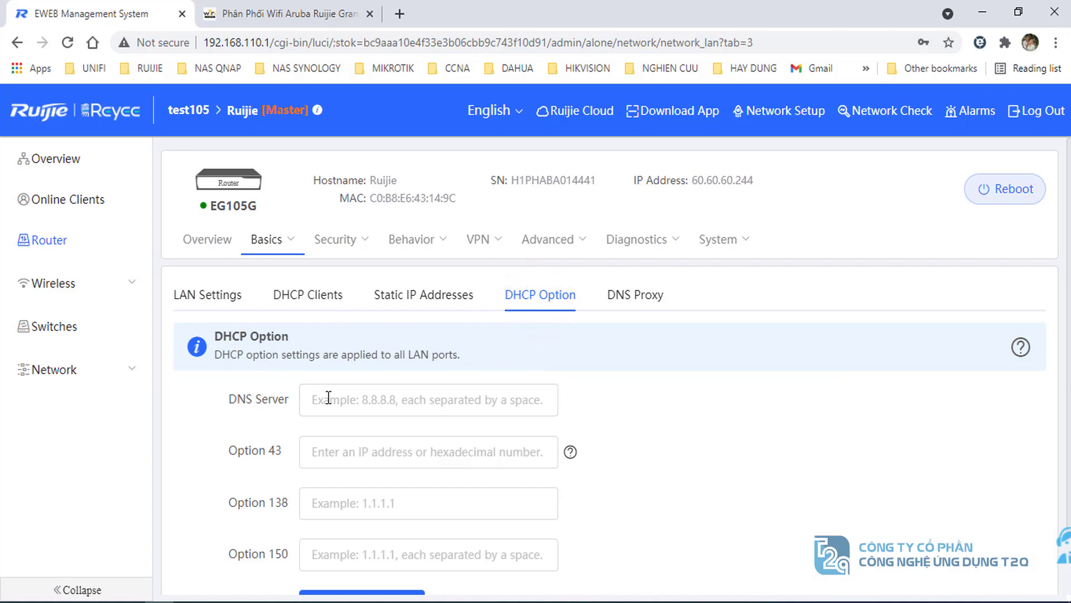
{"action": "left_click", "coordinate": [346, 398]}
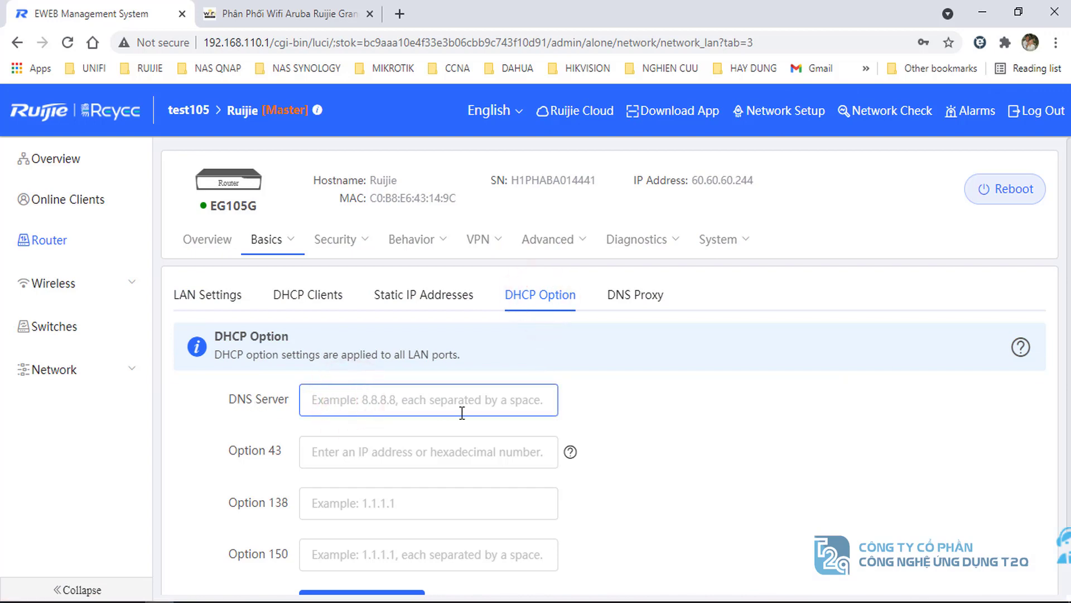
{"action": "type", "text": "8.8.8"}
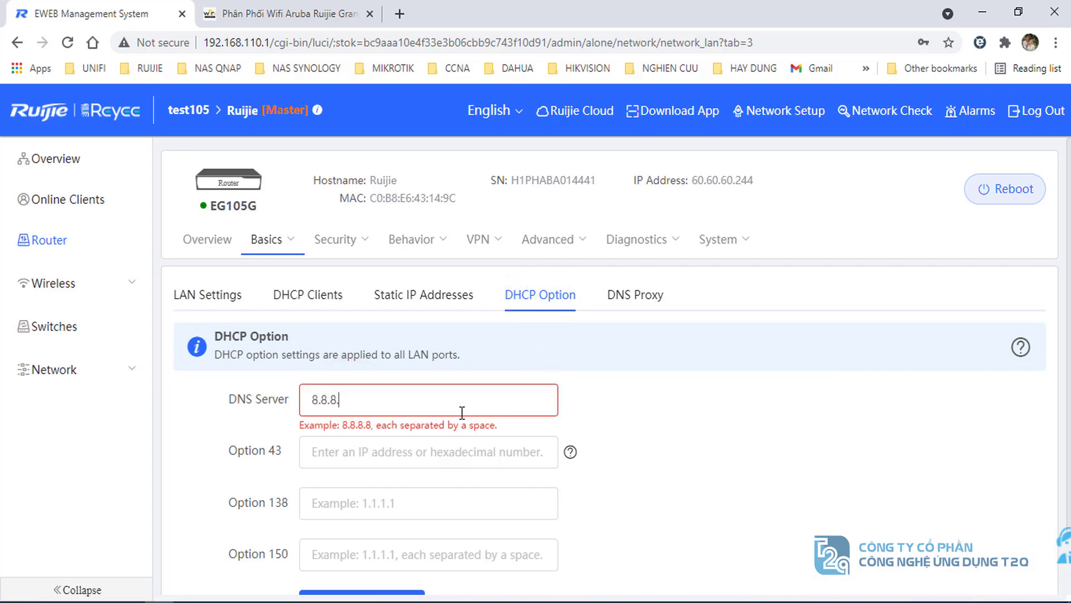
{"action": "type", "text": ".8"}
{"action": "scroll", "coordinate": [455, 440], "scroll_direction": "down", "scroll_amount": 2}
{"action": "left_click", "coordinate": [378, 539]}
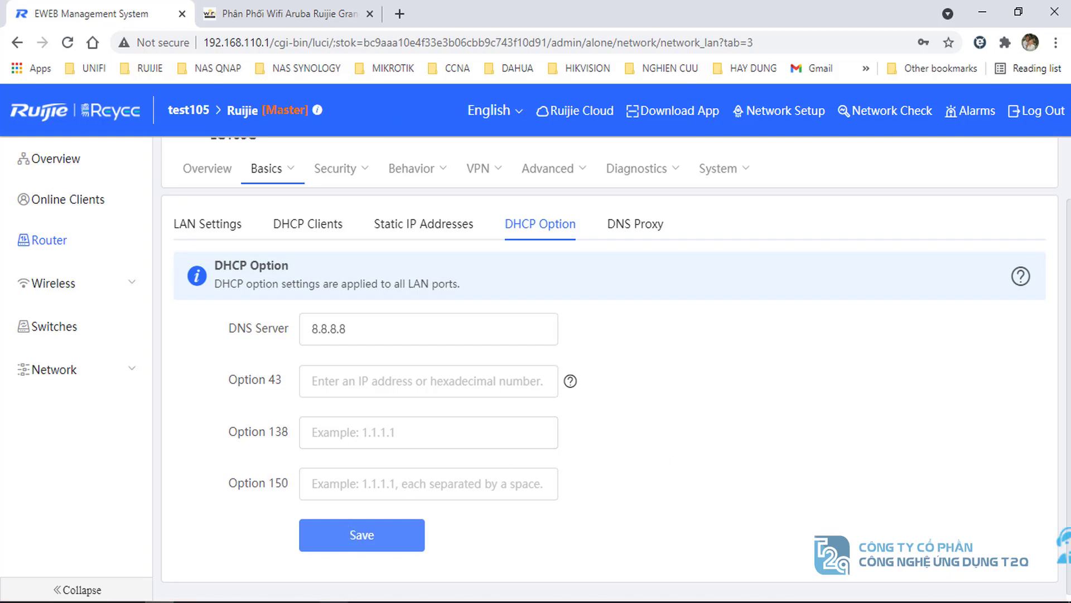
{"action": "key", "text": "alt+Tab"}
- Disable the Ethernet adapter and then re-enable it
{"action": "right_click", "coordinate": [616, 235]}
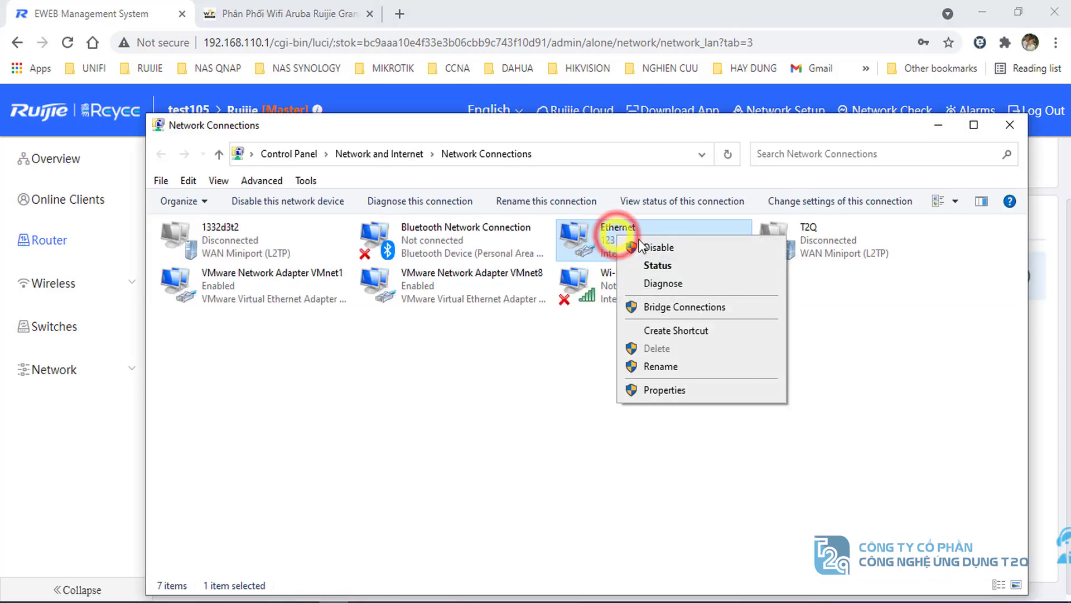
{"action": "left_click", "coordinate": [654, 250]}
{"action": "left_click", "coordinate": [618, 373]}
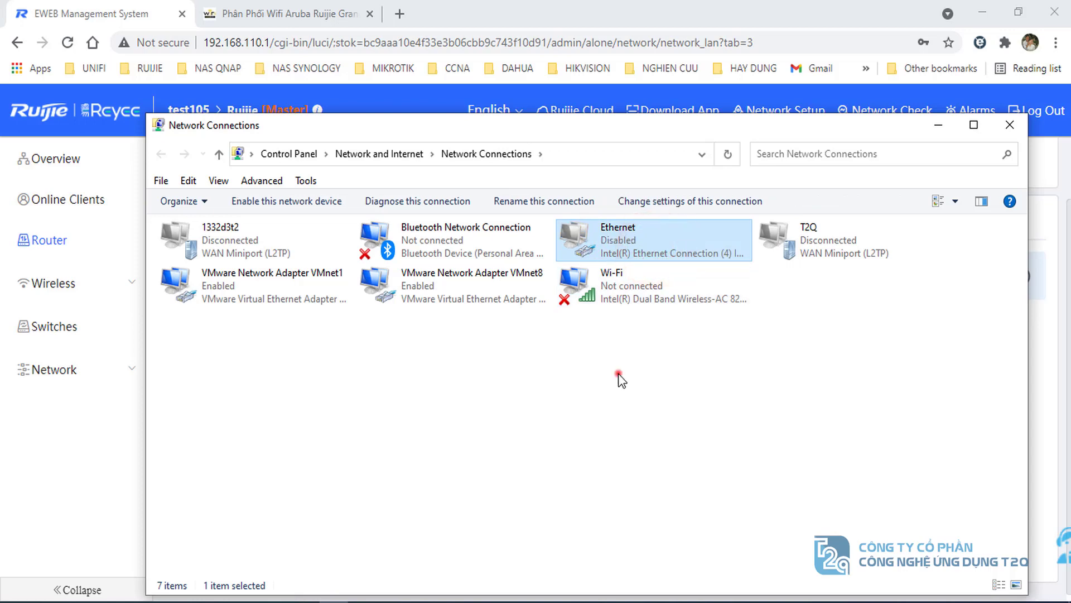
{"action": "double_click", "coordinate": [607, 244]}
{"action": "double_click", "coordinate": [603, 246]}
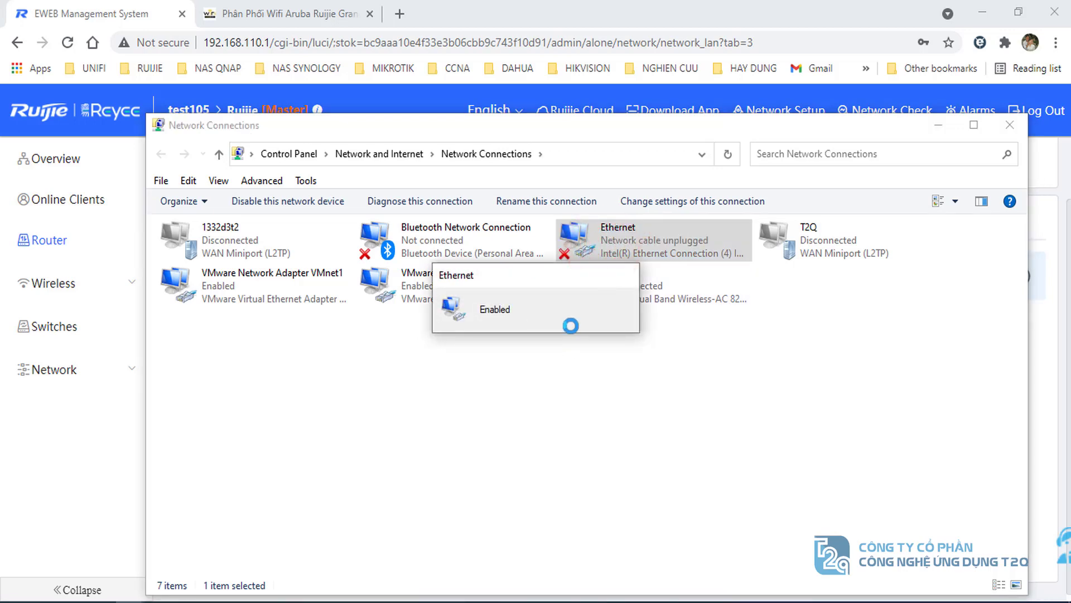
{"action": "left_click", "coordinate": [581, 360]}
- Check the Ethernet status reports IPv4 Internet connectivity, then close it
{"action": "double_click", "coordinate": [621, 244]}
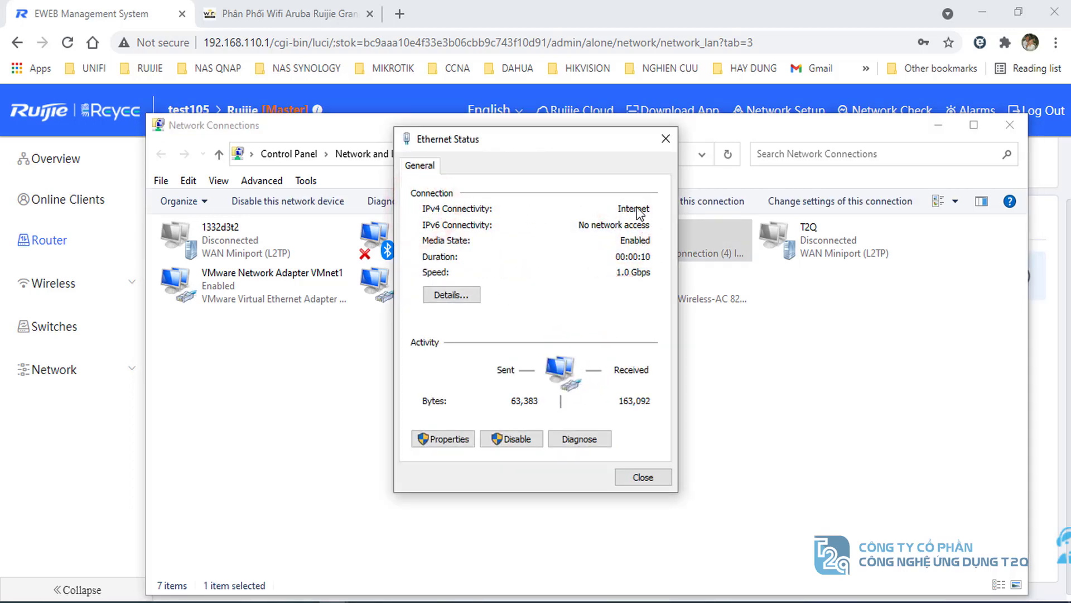
{"action": "left_click", "coordinate": [667, 139]}
{"action": "left_click", "coordinate": [277, 17]}
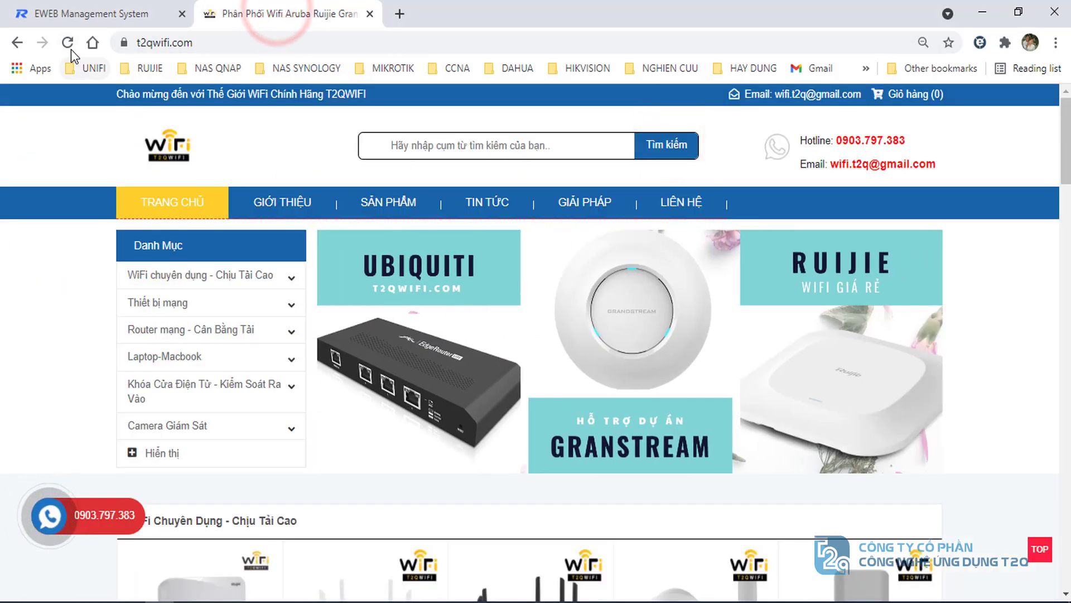
- Reload t2qwifi.com to test web access, then go back to the EWEB management tab
{"action": "left_click", "coordinate": [68, 43]}
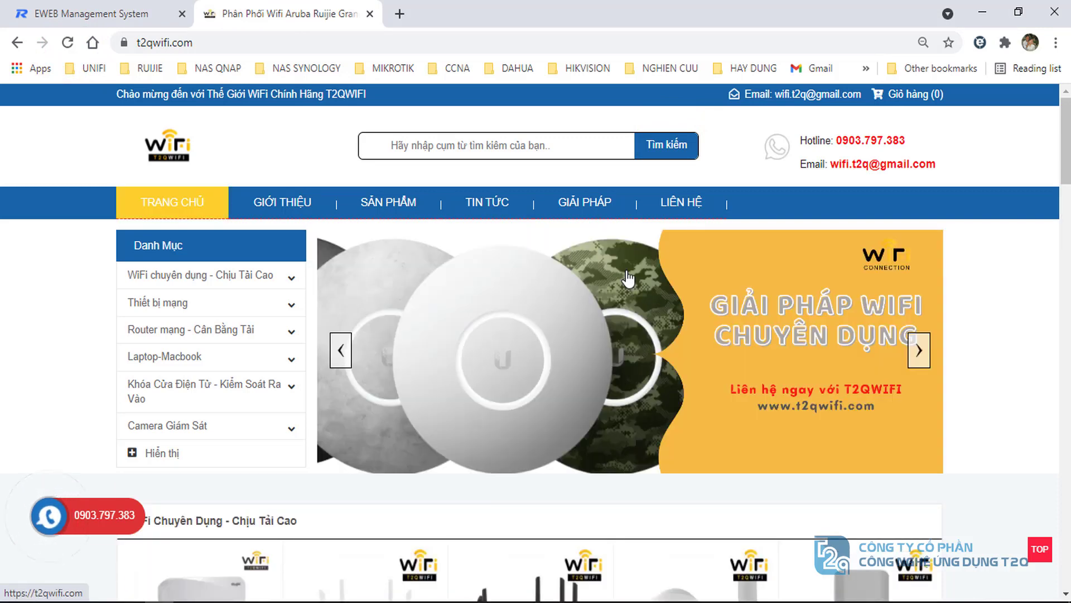
{"action": "left_click", "coordinate": [62, 13]}
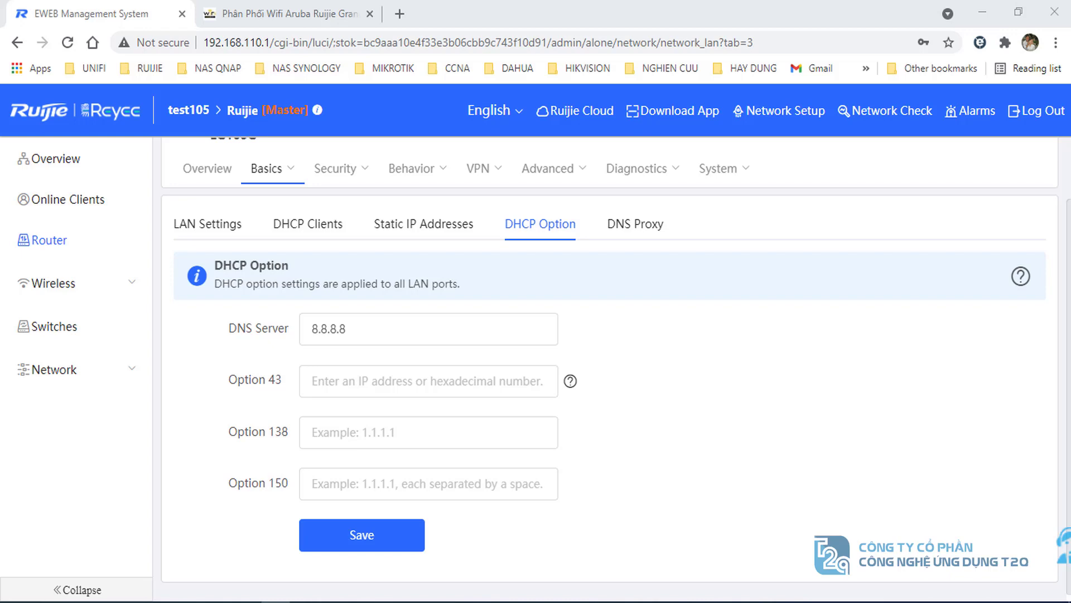
- Open the router's Basics > WAN page showing the current PPPoE configuration
{"action": "scroll", "coordinate": [483, 298], "scroll_direction": "up", "scroll_amount": 2}
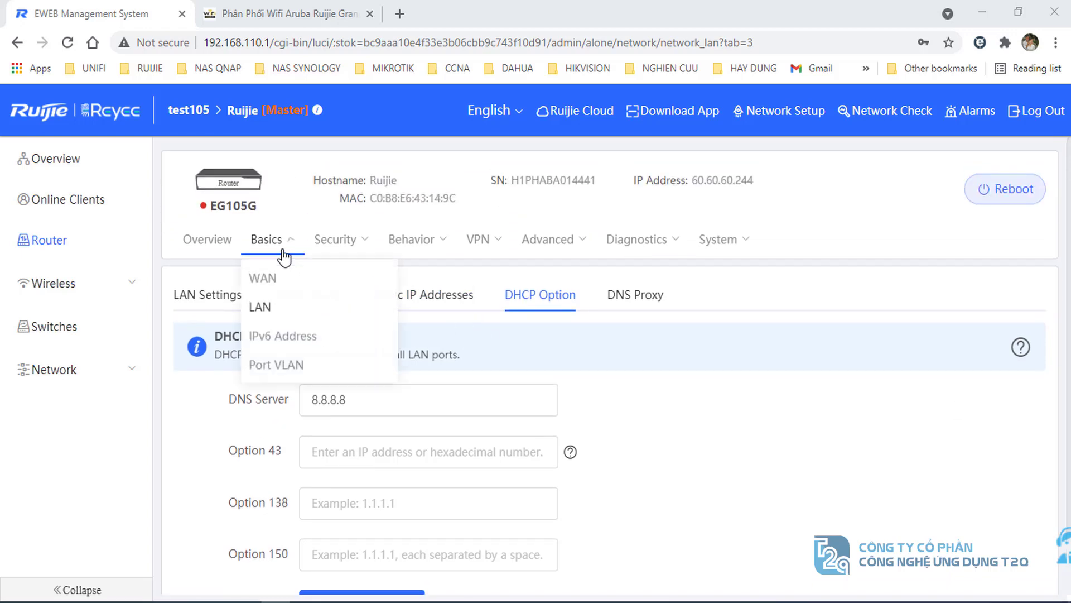
{"action": "left_click", "coordinate": [266, 239]}
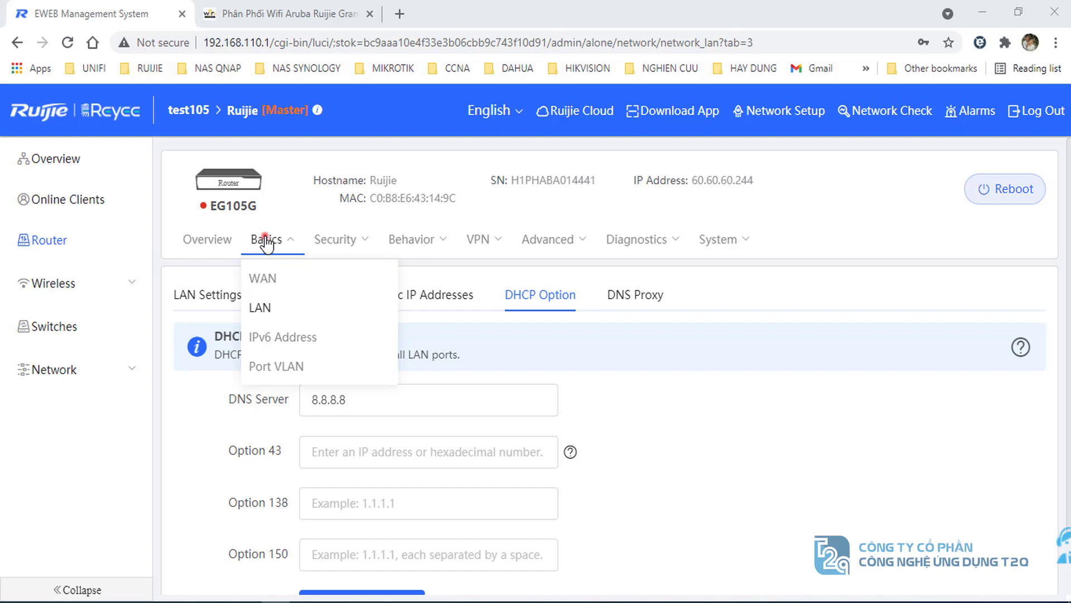
{"action": "left_click", "coordinate": [265, 278]}
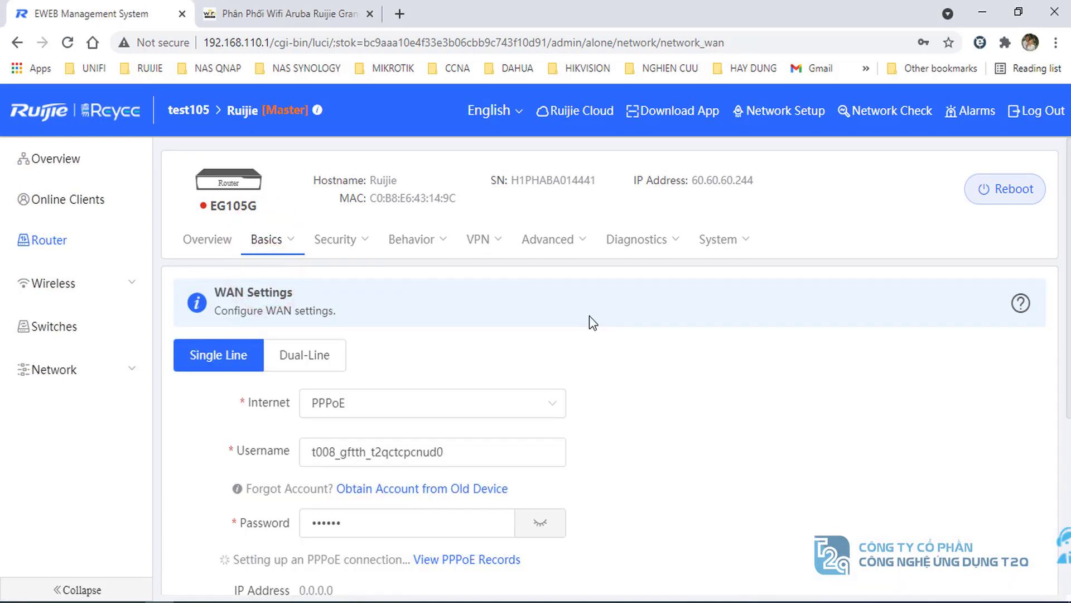
{"action": "scroll", "coordinate": [590, 316], "scroll_direction": "down", "scroll_amount": 2}
{"action": "scroll", "coordinate": [589, 316], "scroll_direction": "up", "scroll_amount": 2}
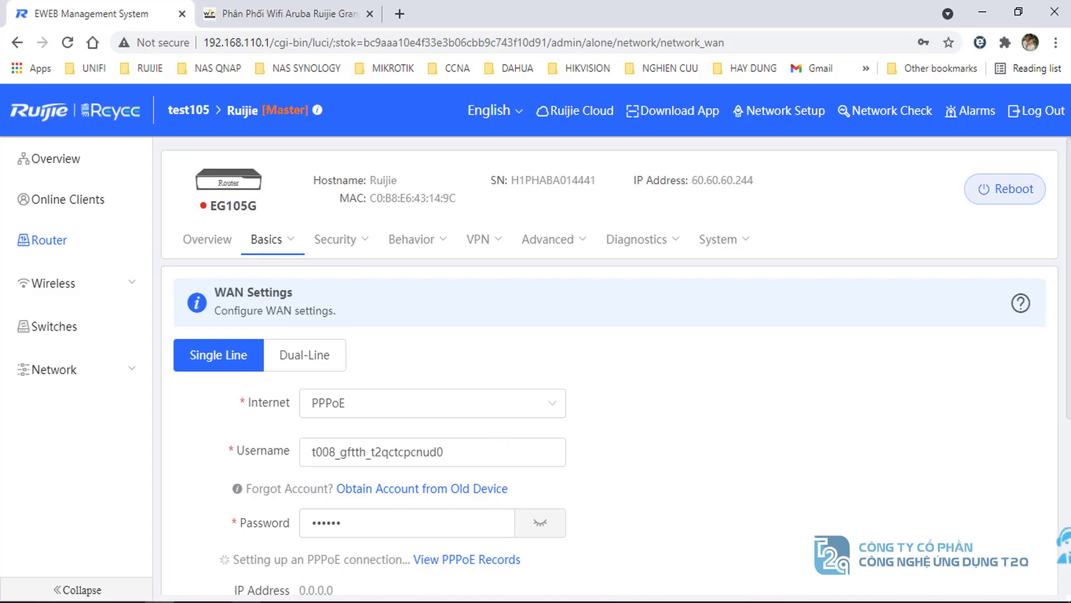
{"action": "mouse_move", "coordinate": [279, 538]}
{"action": "mouse_move", "coordinate": [196, 517]}
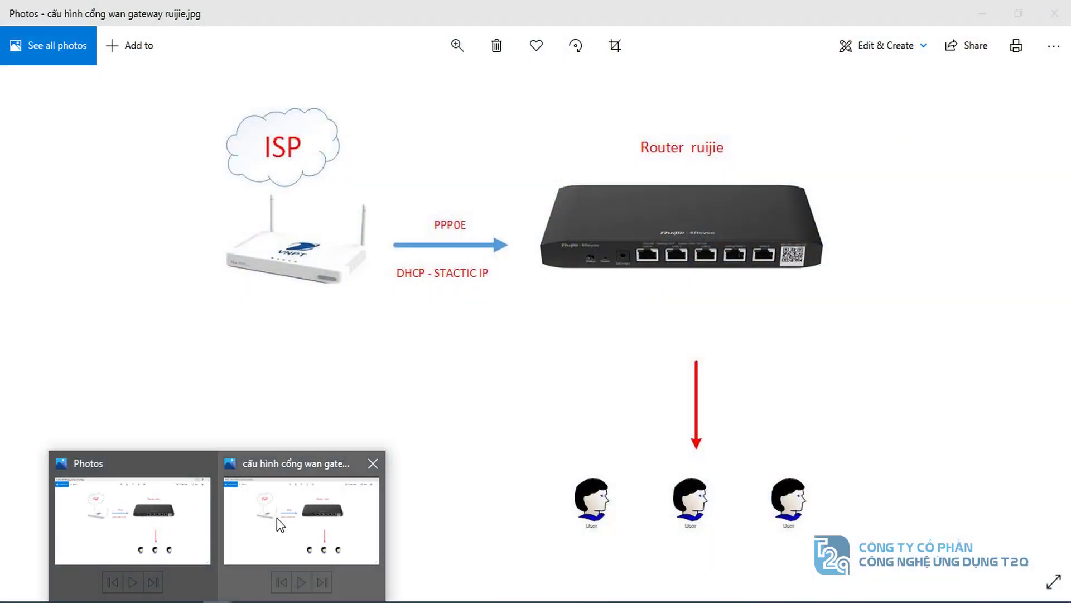
{"action": "left_click", "coordinate": [276, 517]}
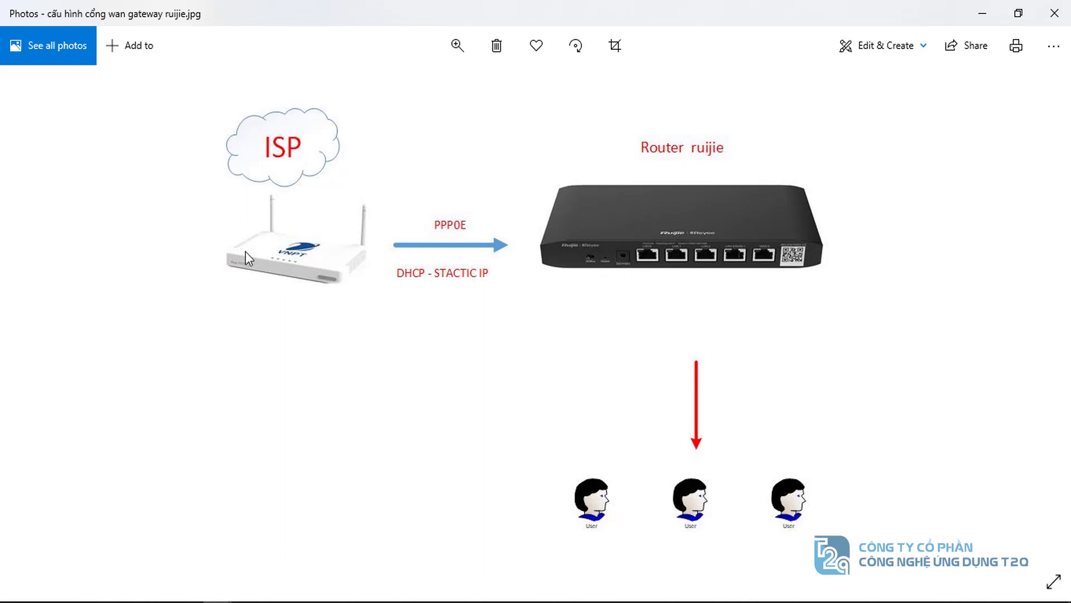
{"action": "left_click", "coordinate": [981, 16]}
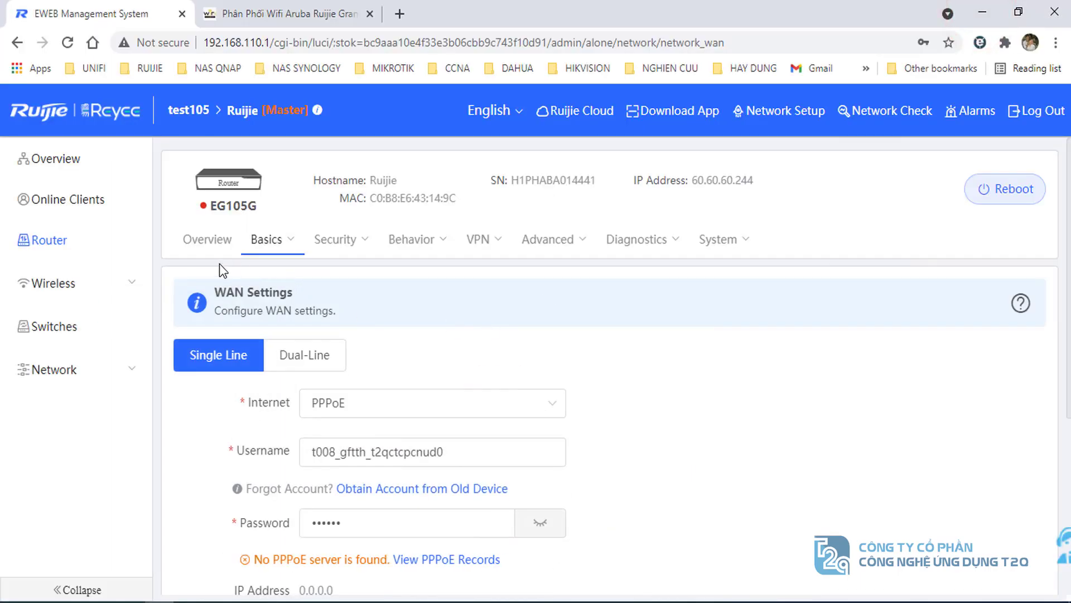
- Open Basics > WAN and set the Internet connection type to DHCP
{"action": "left_click", "coordinate": [38, 240]}
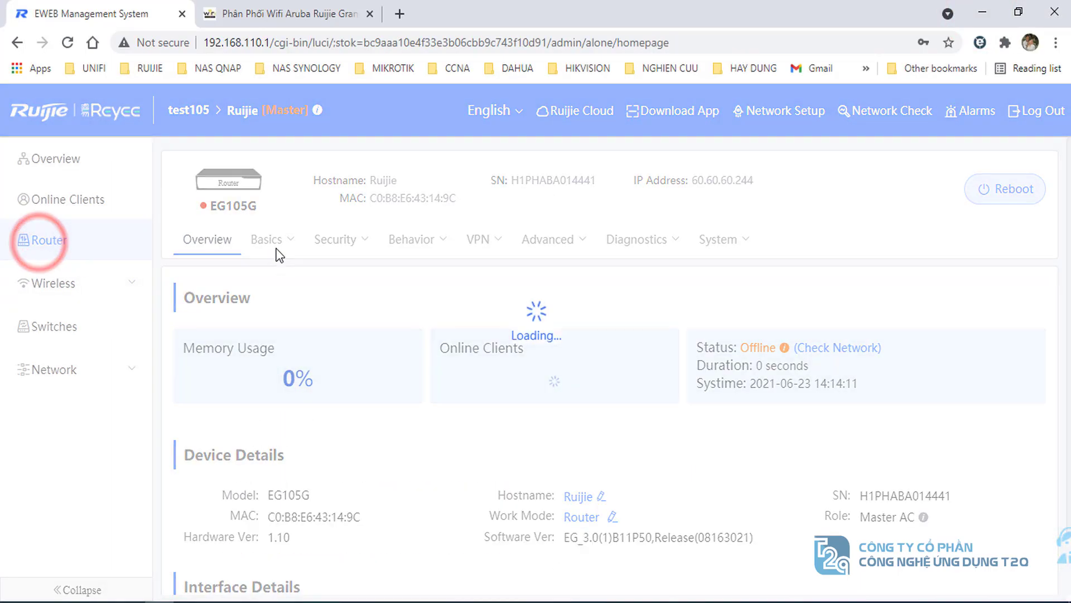
{"action": "left_click", "coordinate": [269, 241]}
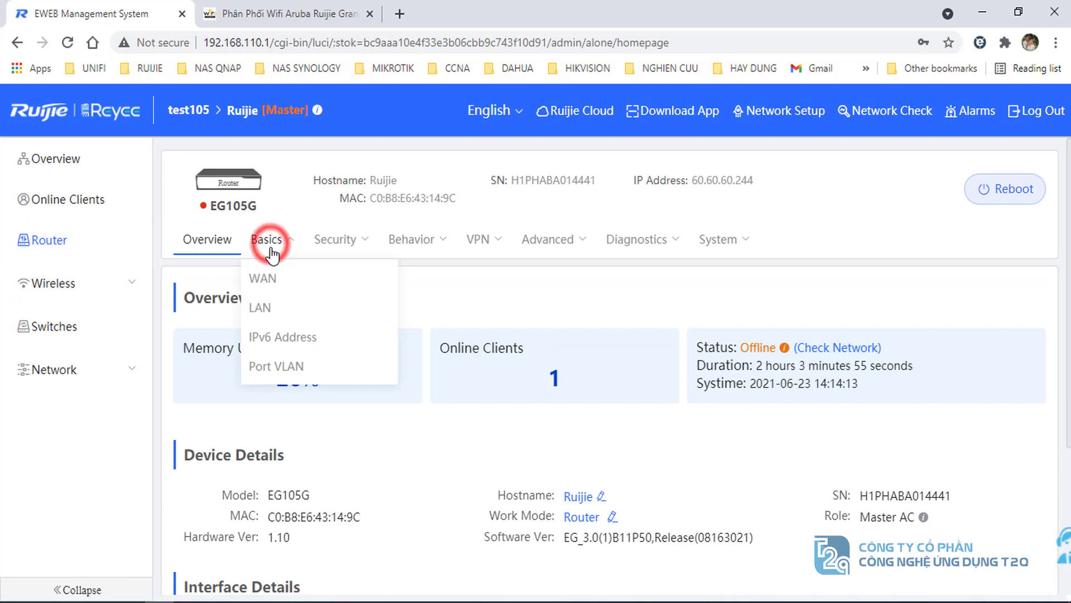
{"action": "left_click", "coordinate": [270, 284]}
{"action": "scroll", "coordinate": [433, 339], "scroll_direction": "down", "scroll_amount": 2}
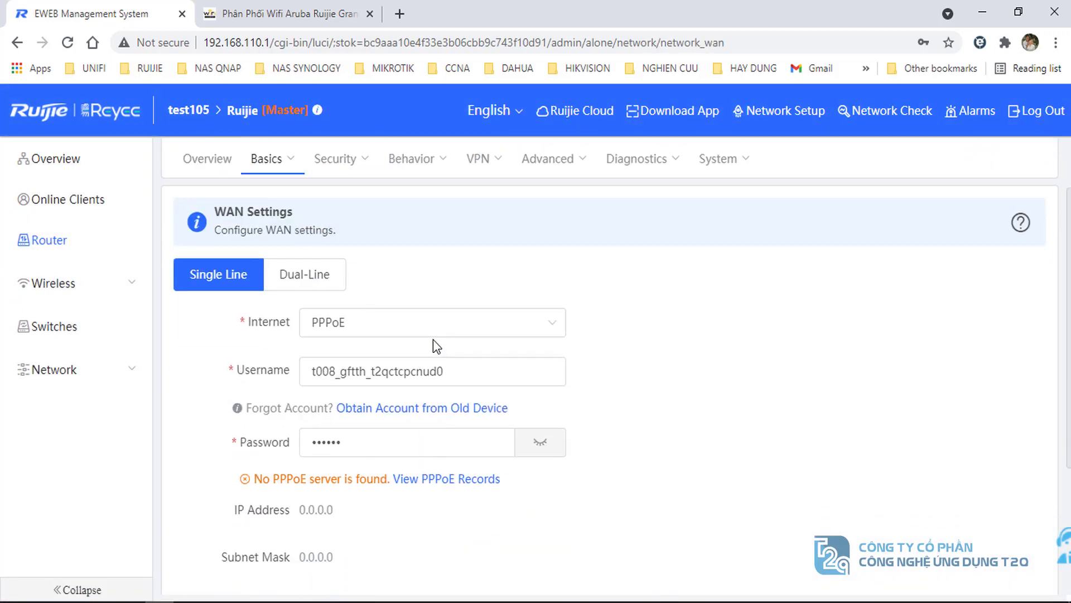
{"action": "left_click", "coordinate": [399, 324]}
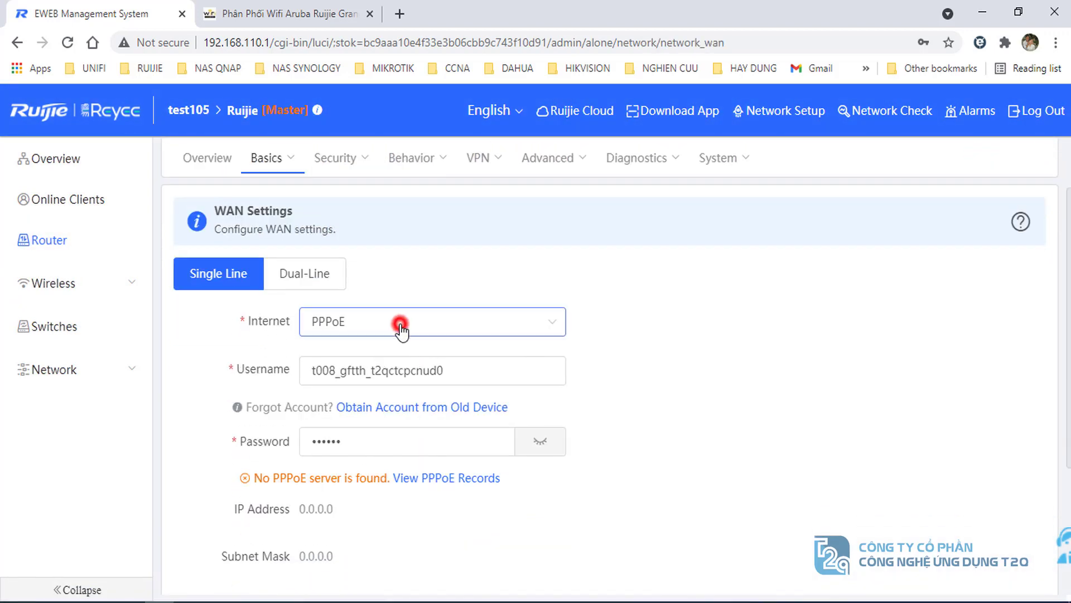
{"action": "left_click", "coordinate": [335, 394]}
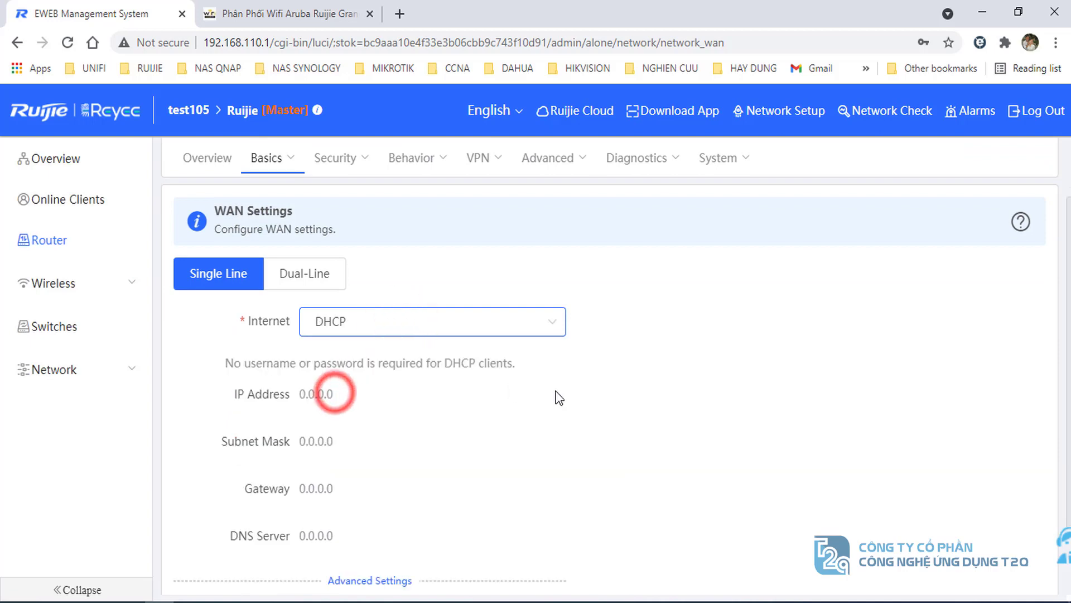
- In Advanced Settings clear VLAN ID 35, turn off 802.1Q Tag, and save
{"action": "scroll", "coordinate": [556, 390], "scroll_direction": "down", "scroll_amount": 2}
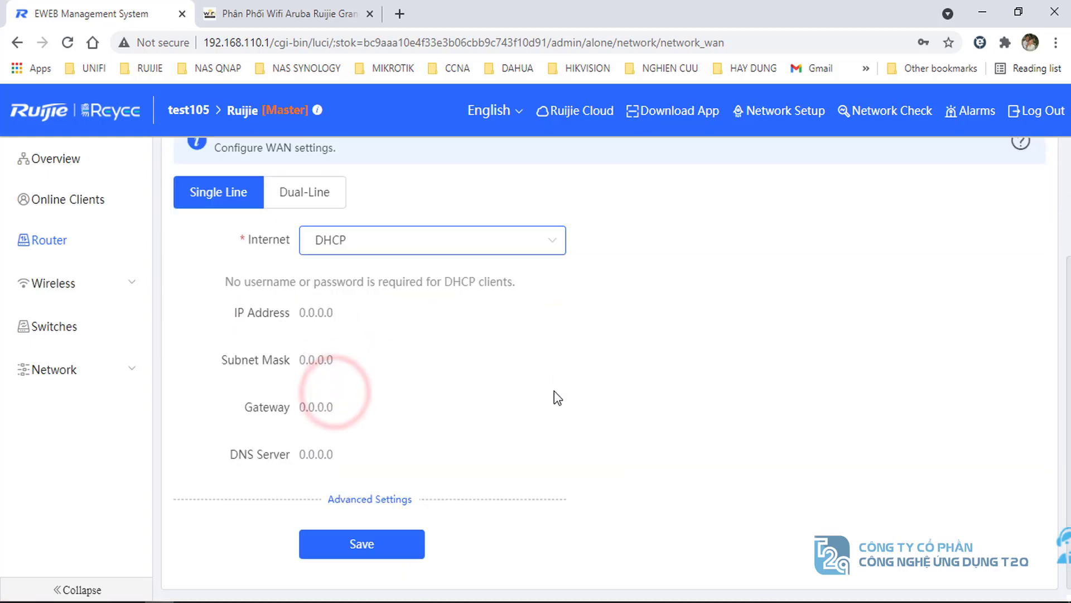
{"action": "left_click", "coordinate": [369, 498]}
{"action": "scroll", "coordinate": [370, 494], "scroll_direction": "down", "scroll_amount": 4}
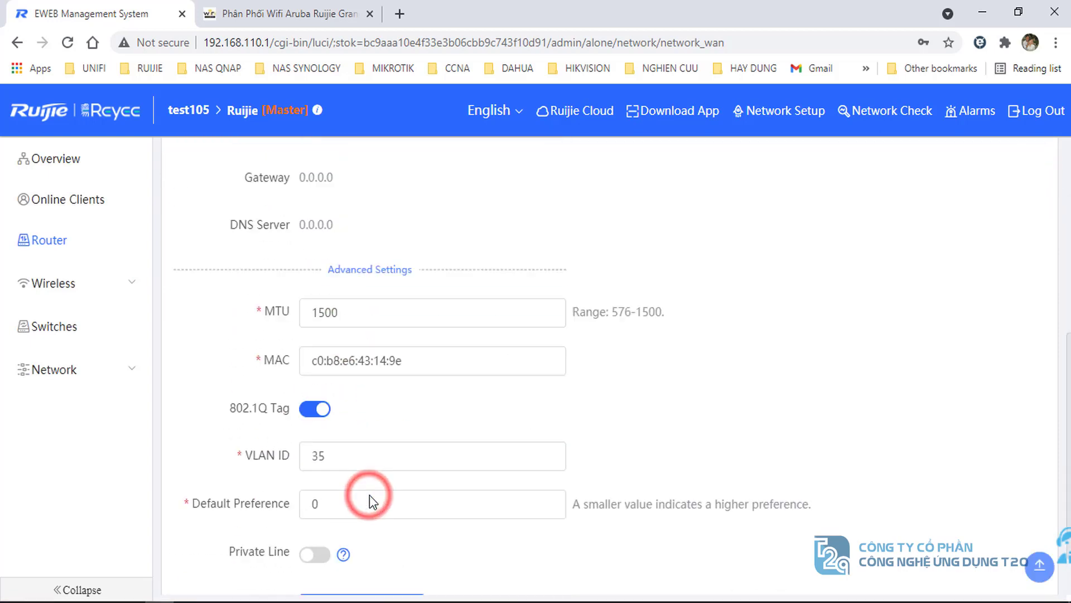
{"action": "double_click", "coordinate": [335, 440]}
{"action": "key", "text": "BackSpace"}
{"action": "left_click", "coordinate": [316, 395]}
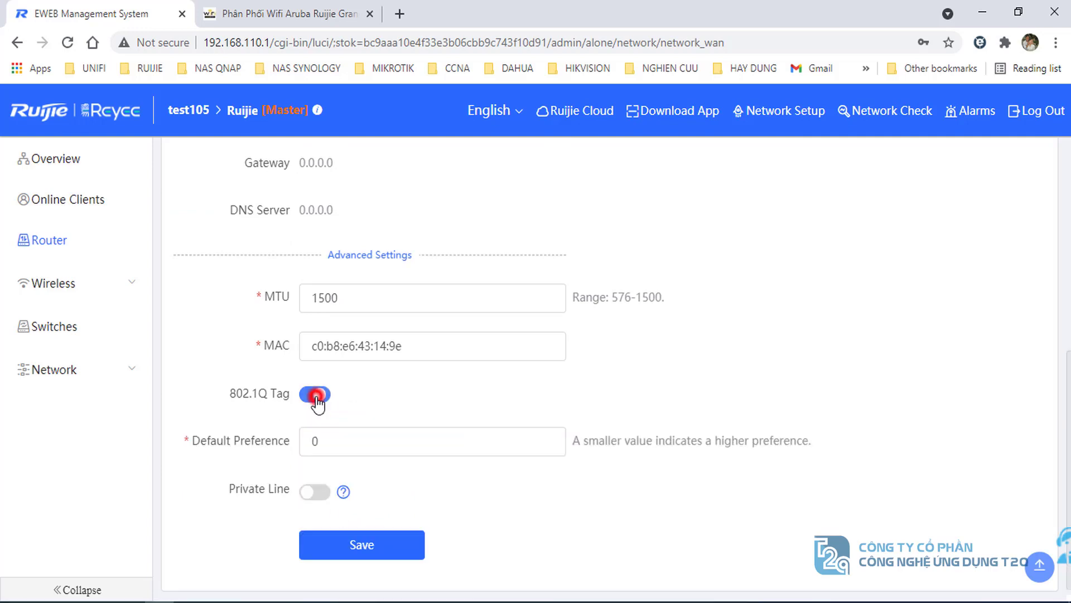
{"action": "scroll", "coordinate": [378, 397], "scroll_direction": "up", "scroll_amount": 4}
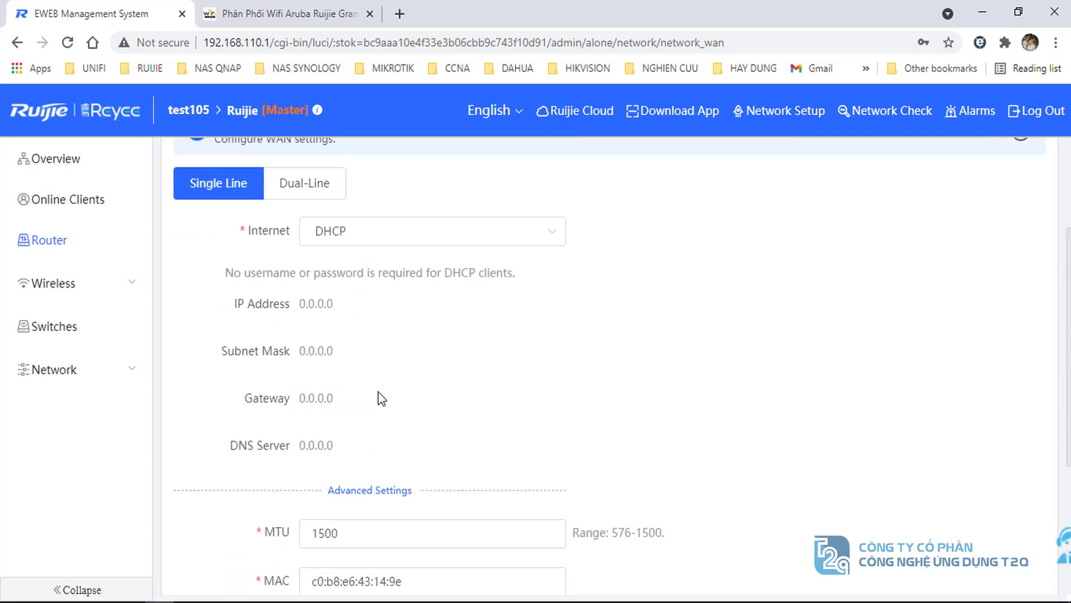
{"action": "scroll", "coordinate": [378, 438], "scroll_direction": "down", "scroll_amount": 4}
{"action": "left_click", "coordinate": [366, 536]}
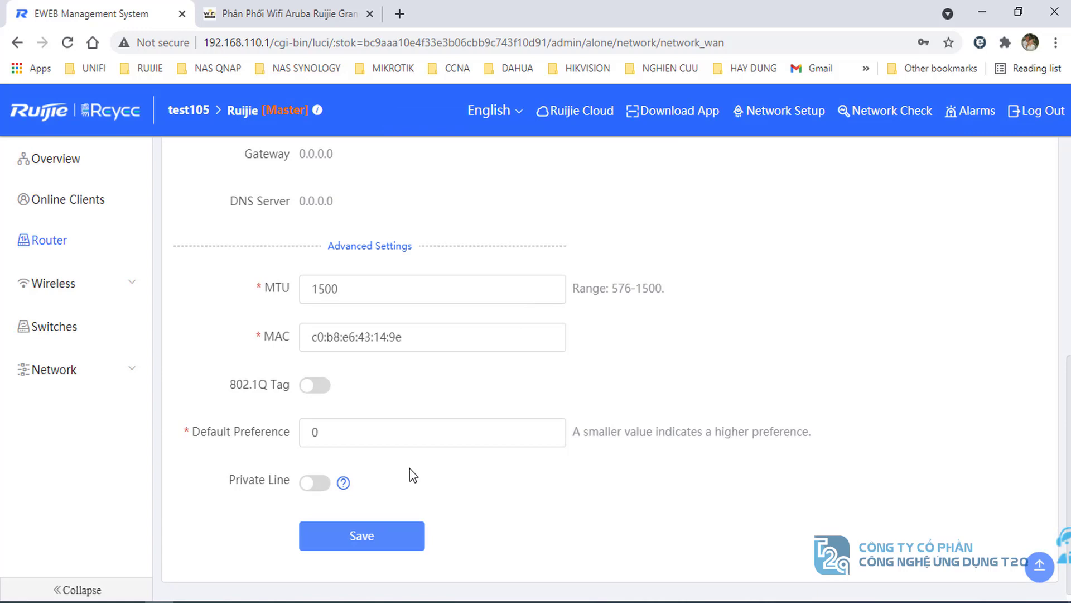
- Verify the WAN obtained IP 60.60.60.6 from gateway 60.60.60.1
{"action": "scroll", "coordinate": [410, 468], "scroll_direction": "up", "scroll_amount": 7}
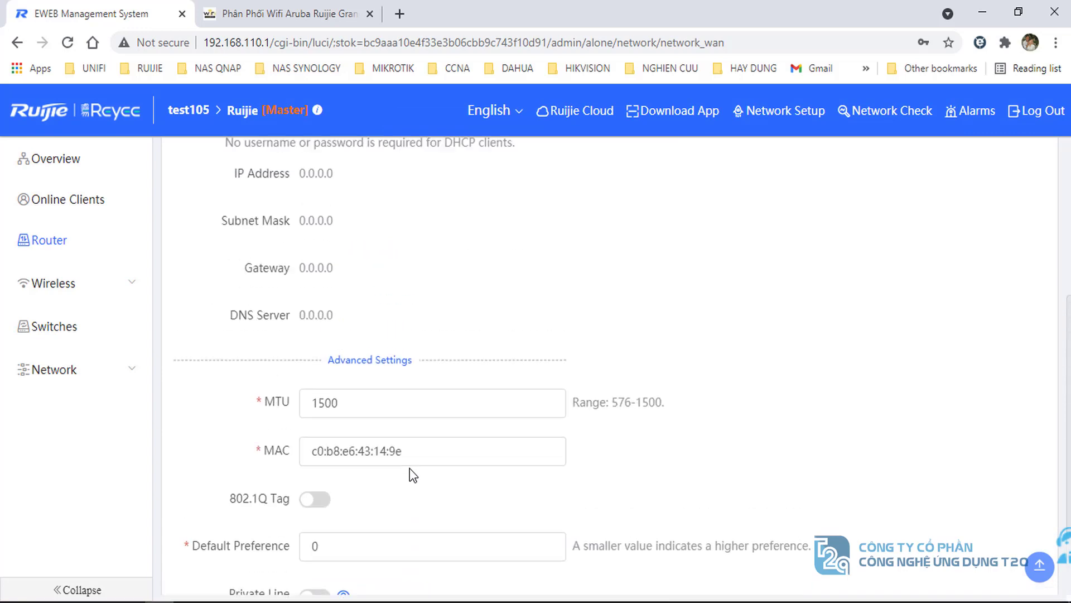
{"action": "scroll", "coordinate": [410, 471], "scroll_direction": "down", "scroll_amount": 3}
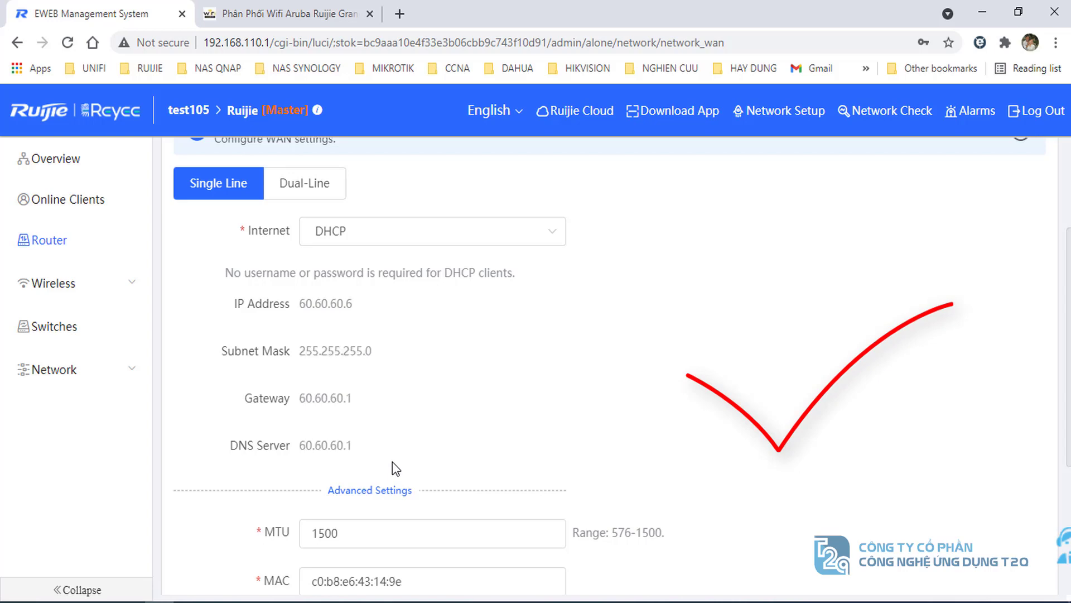
{"action": "left_click_drag", "start_coordinate": [267, 314], "coordinate": [311, 301]}
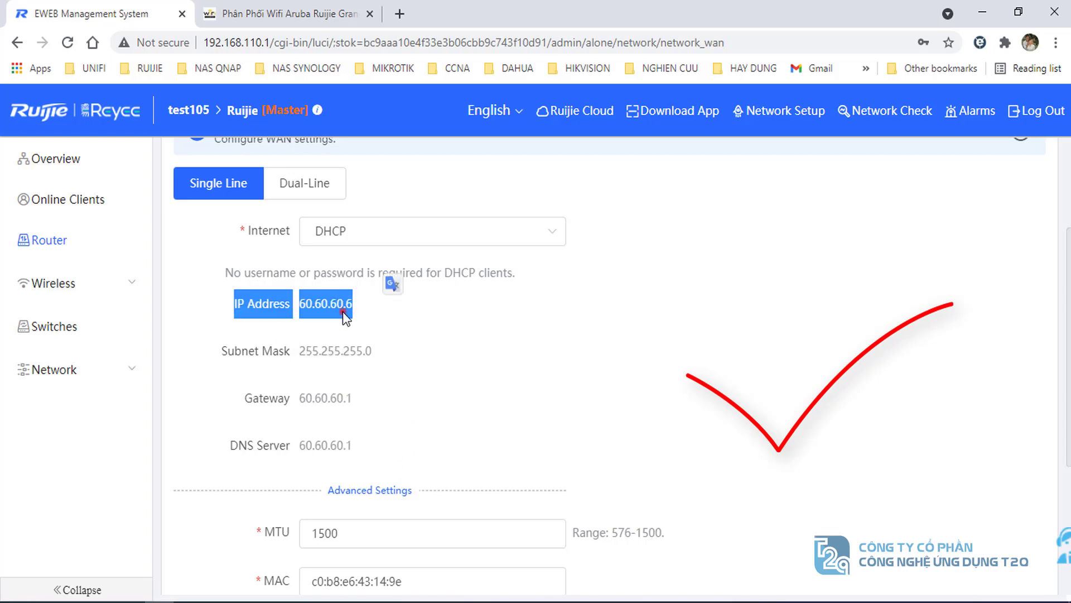
{"action": "left_click", "coordinate": [342, 306]}
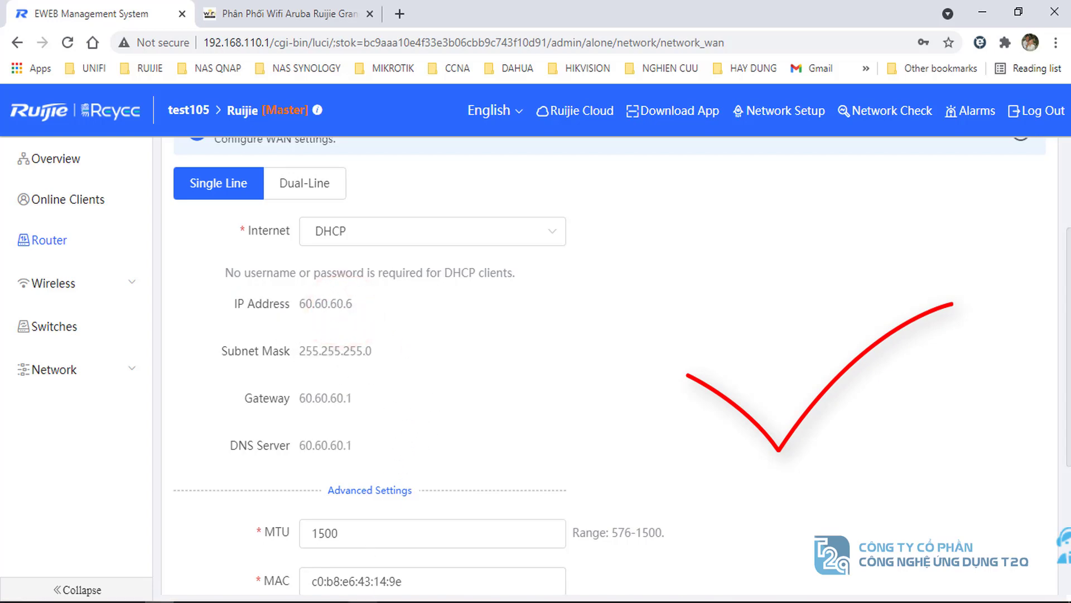
{"action": "left_click", "coordinate": [364, 598]}
{"action": "left_click", "coordinate": [420, 501]}
- Ping 8.8.8.8 again and ping gateway 60.60.60.1, both returning 4/4 replies
{"action": "left_click", "coordinate": [427, 476]}
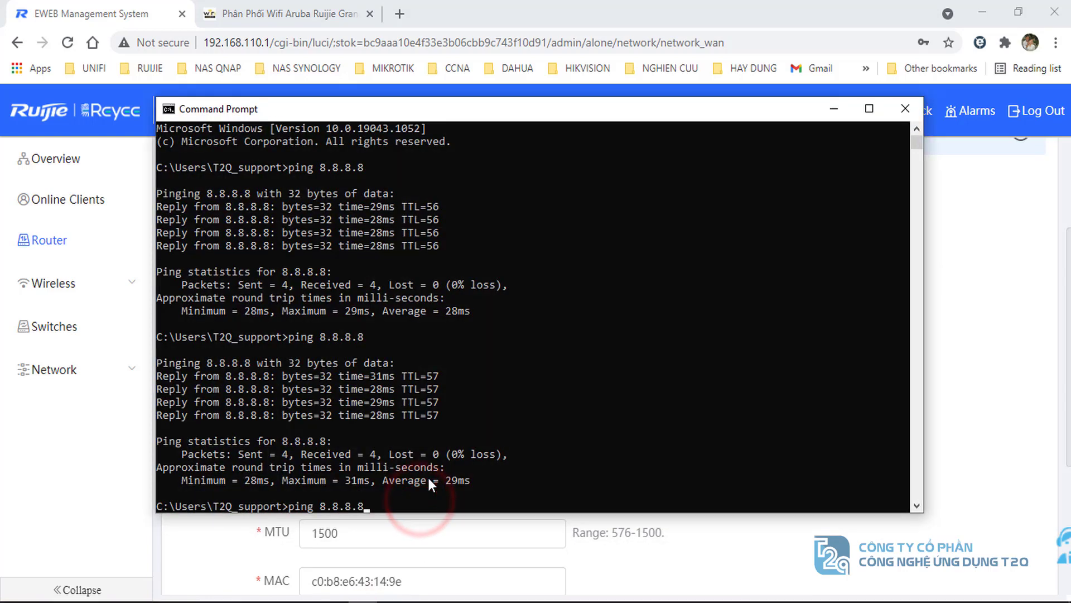
{"action": "key", "text": "Up"}
{"action": "key", "text": "Return"}
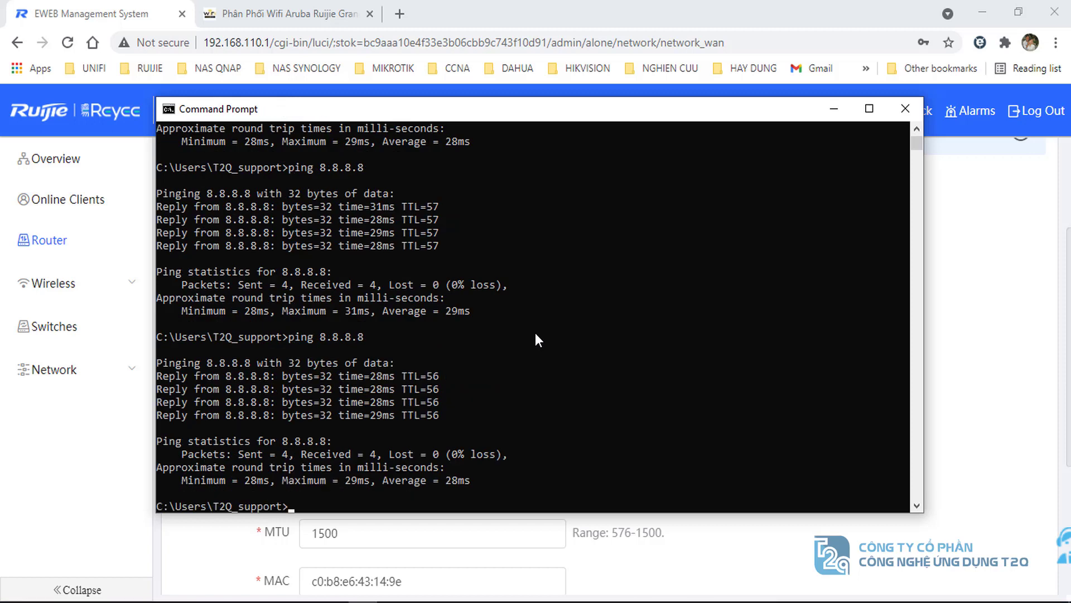
{"action": "left_click", "coordinate": [435, 491]}
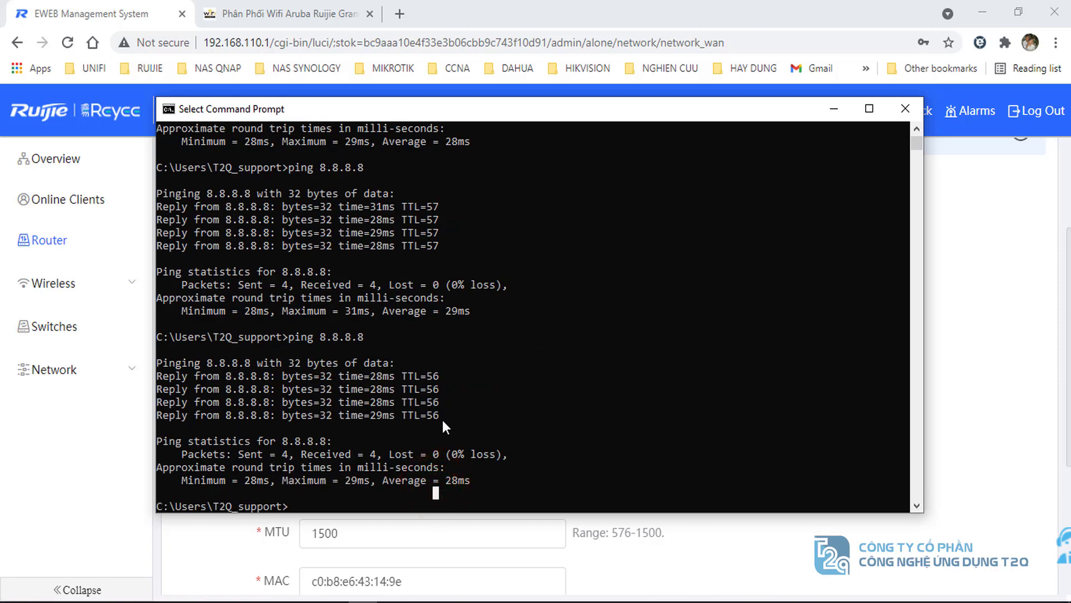
{"action": "type", "text": "ping 60"}
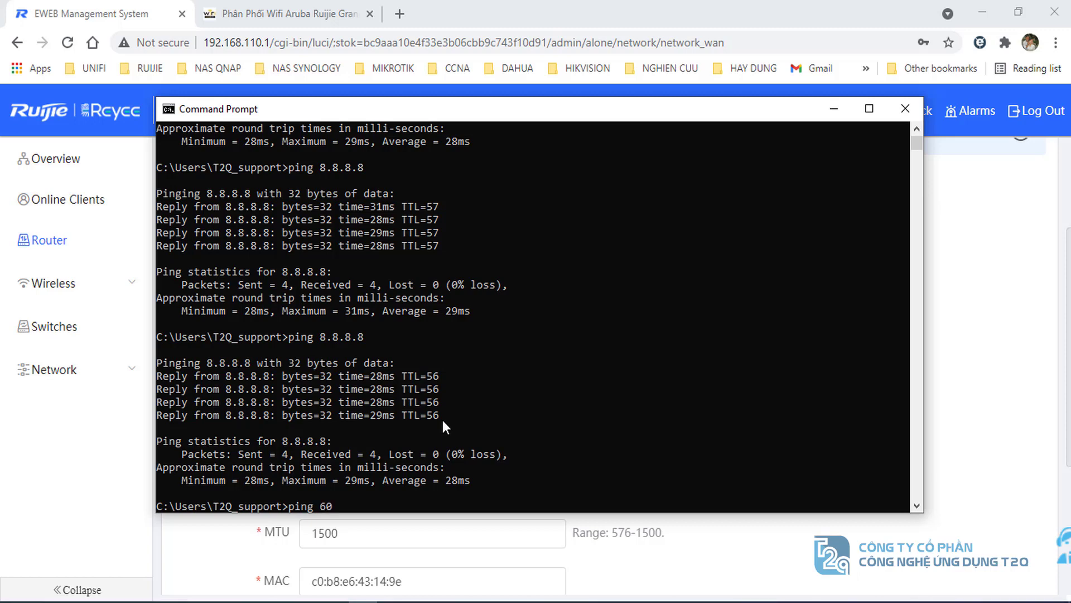
{"action": "type", "text": ".60.60.1"}
{"action": "key", "text": "Return"}
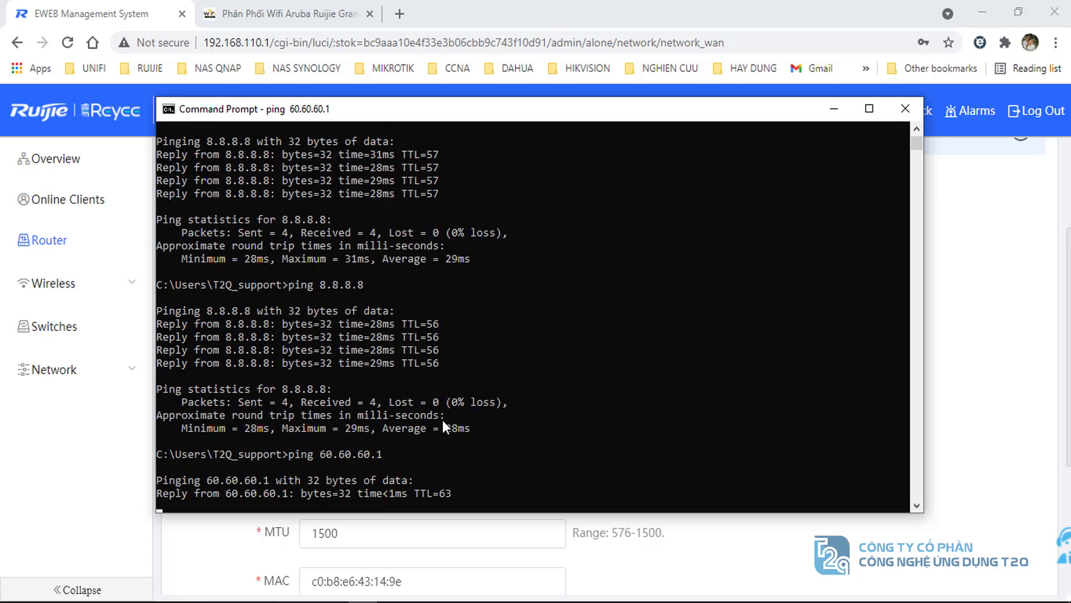
{"action": "left_click_drag", "start_coordinate": [469, 118], "coordinate": [526, 118]}
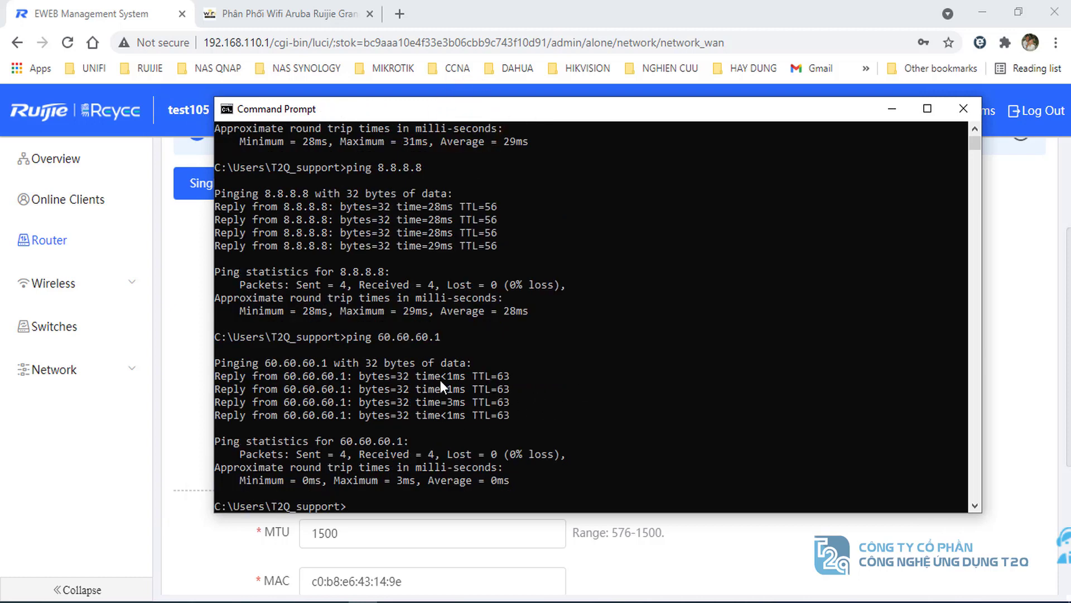
{"action": "left_click", "coordinate": [270, 12]}
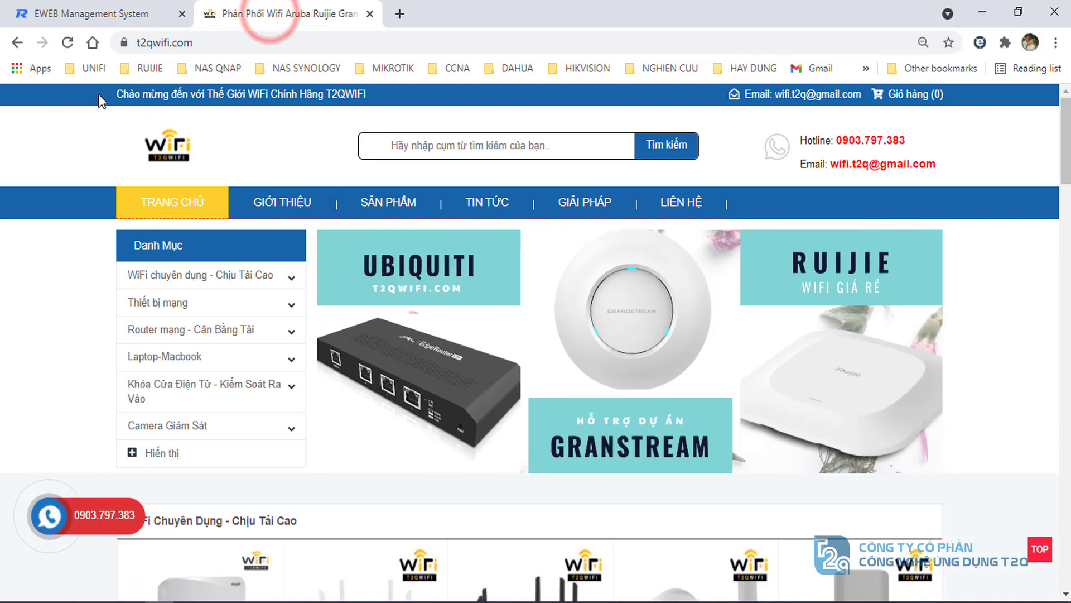
- Reload t2qwifi.com to confirm internet over DHCP, then return to the WAN settings tab
{"action": "left_click", "coordinate": [68, 42]}
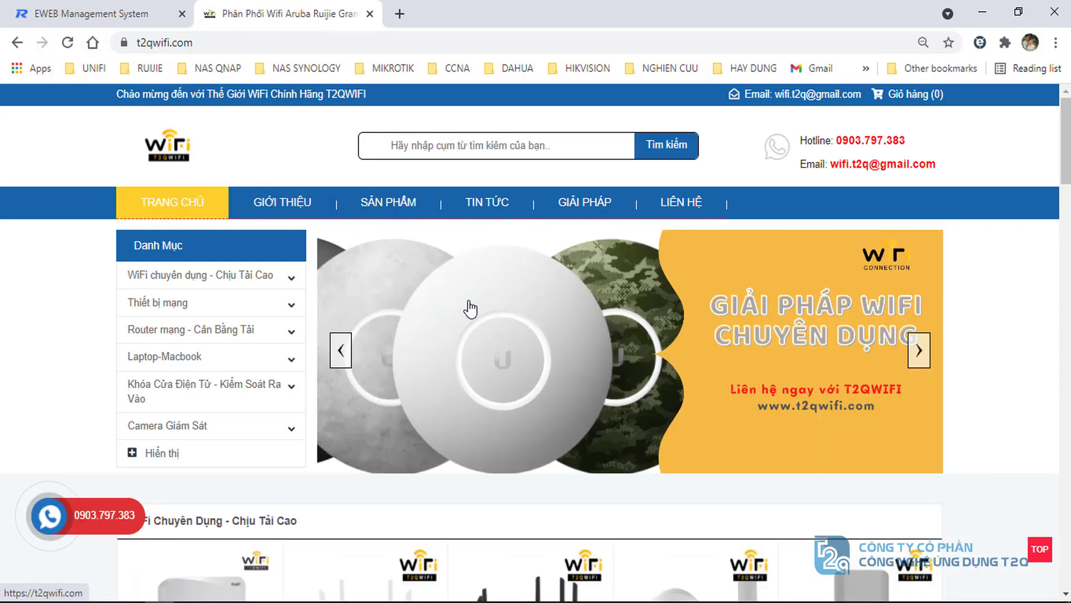
{"action": "left_click", "coordinate": [69, 11]}
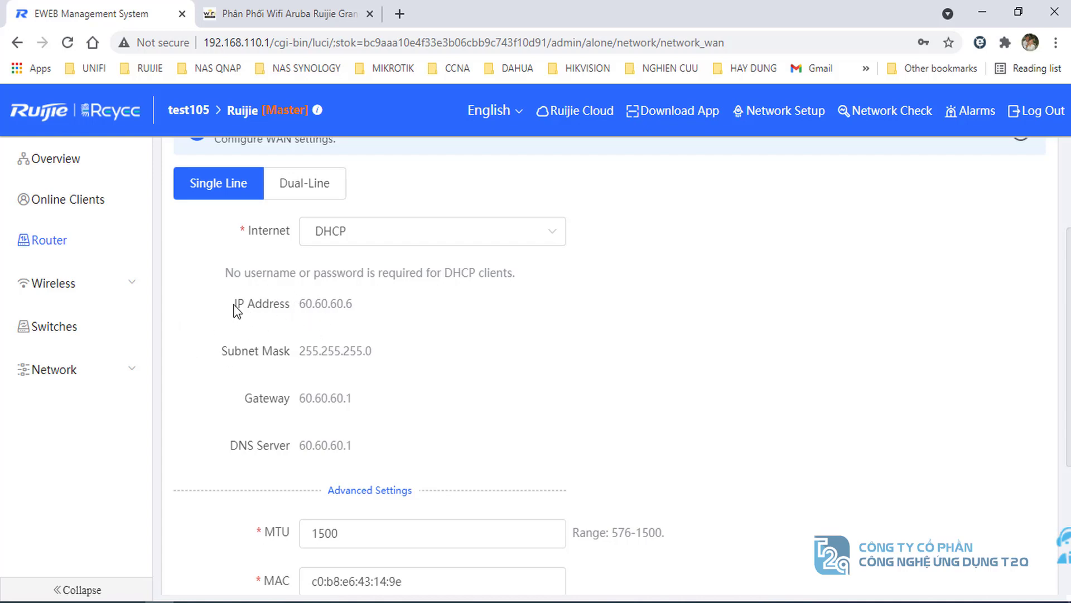
- Switch the WAN to Static IP with address 60.60.60.10 and mask 255.255.255.0
{"action": "left_click", "coordinate": [337, 303]}
{"action": "left_click", "coordinate": [391, 232]}
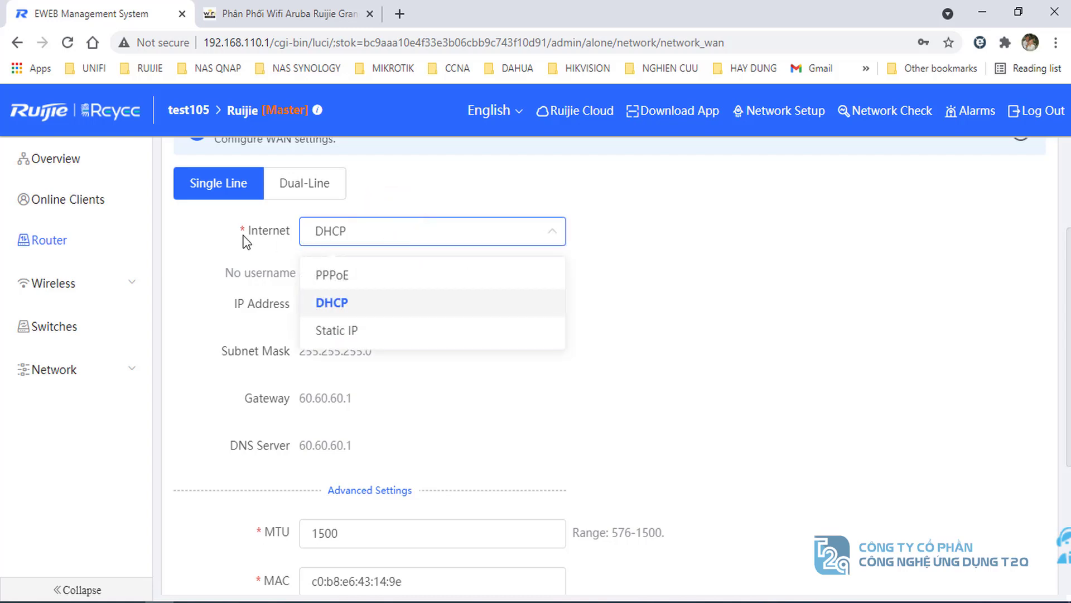
{"action": "left_click", "coordinate": [332, 332]}
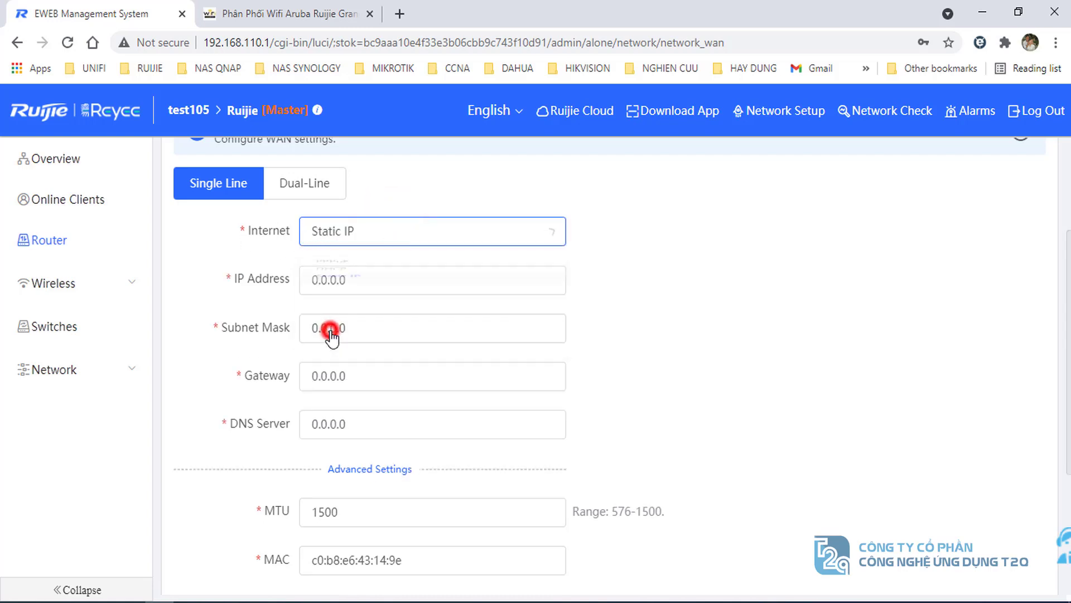
{"action": "left_click", "coordinate": [379, 281]}
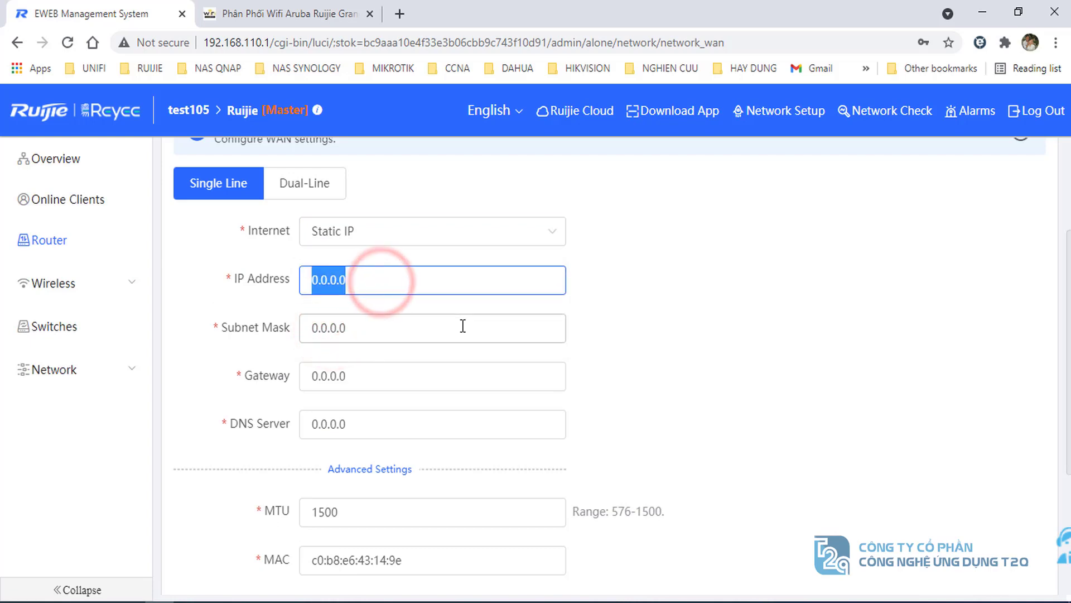
{"action": "type", "text": "60.60"}
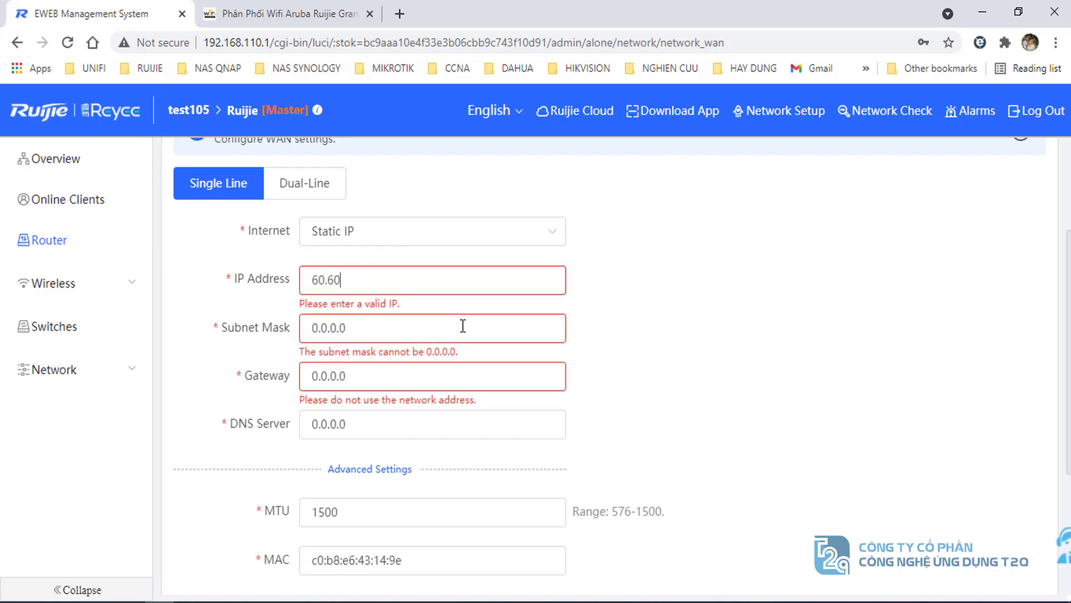
{"action": "type", "text": ".60.10"}
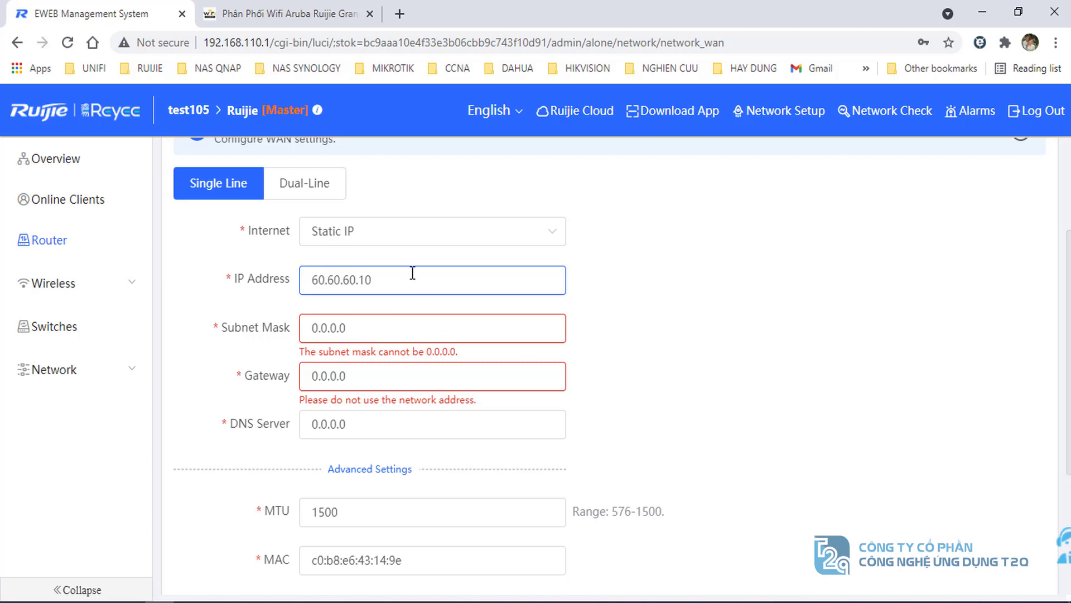
{"action": "double_click", "coordinate": [425, 281]}
{"action": "left_click", "coordinate": [385, 333]}
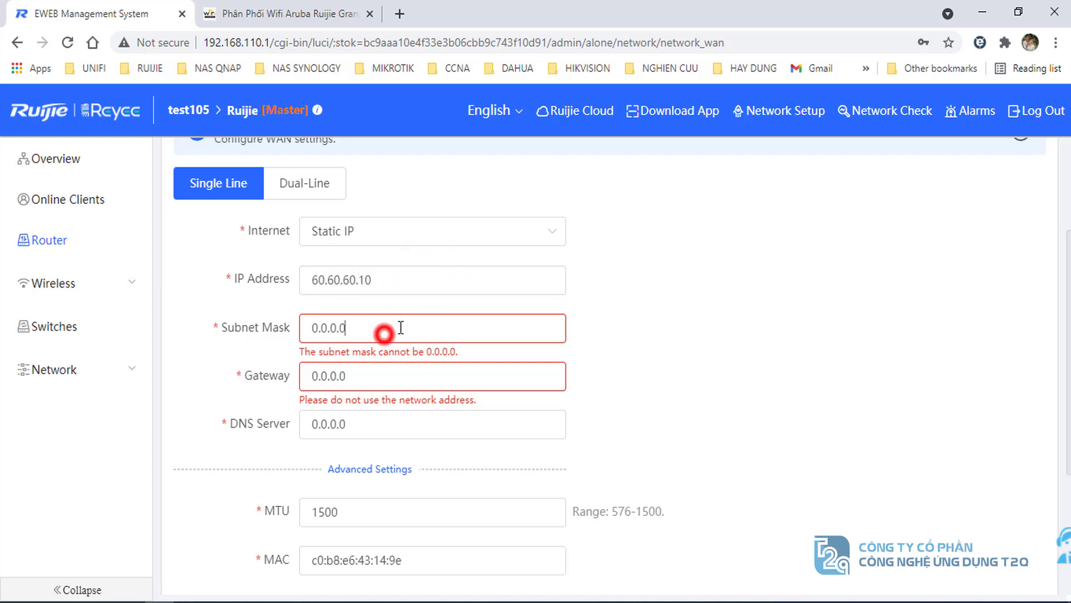
{"action": "double_click", "coordinate": [398, 327]}
{"action": "type", "text": "255.2"}
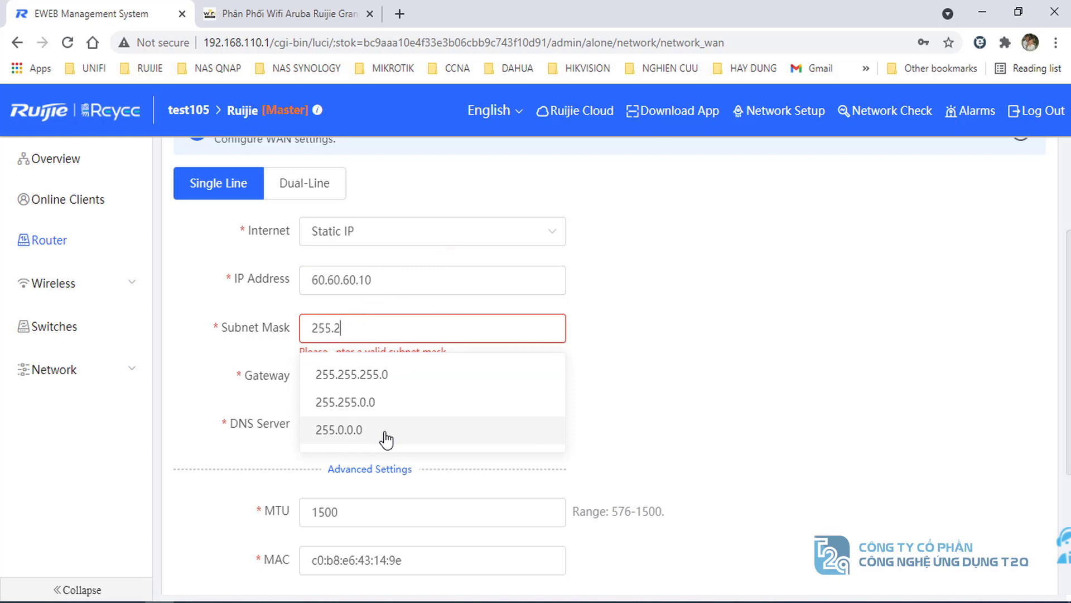
{"action": "type", "text": "55.255.0"}
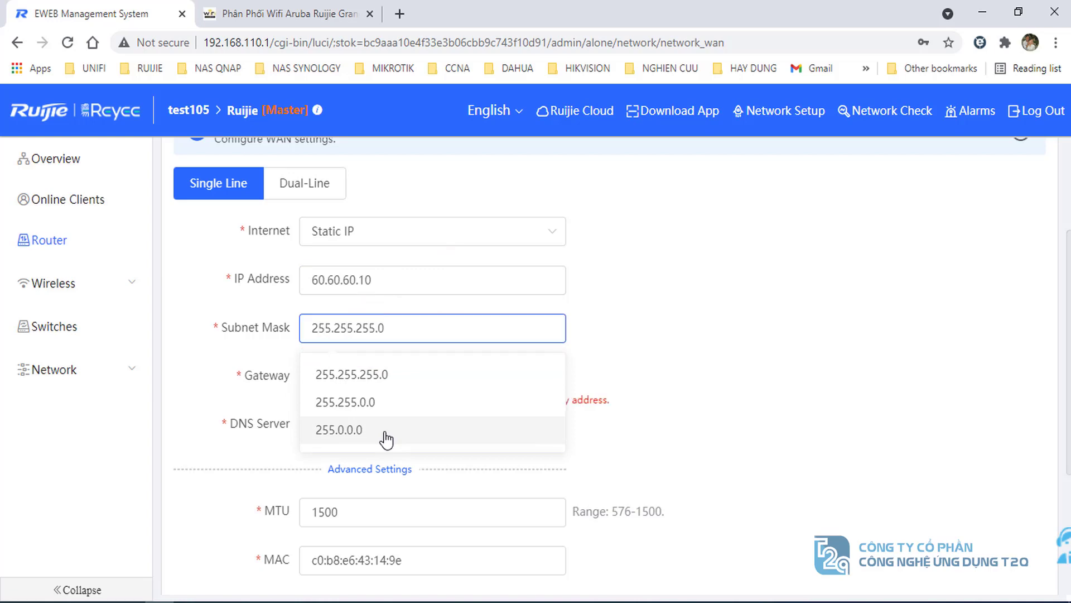
{"action": "double_click", "coordinate": [393, 328]}
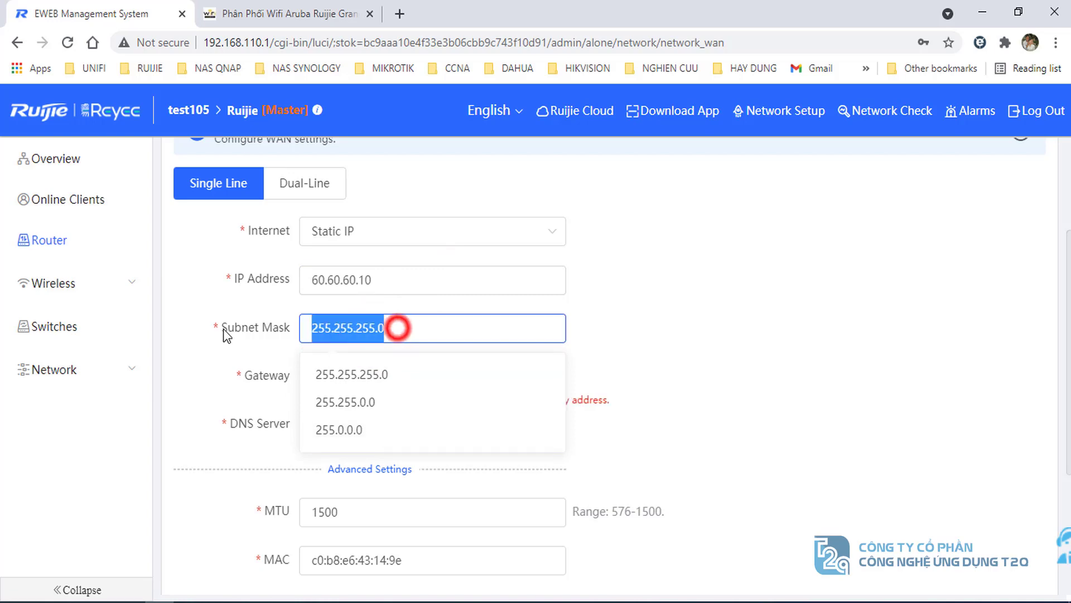
{"action": "left_click", "coordinate": [191, 381]}
- Enter gateway 60.60.60.1 and DNS 8.8.8.8, then save the static WAN settings
{"action": "double_click", "coordinate": [405, 376]}
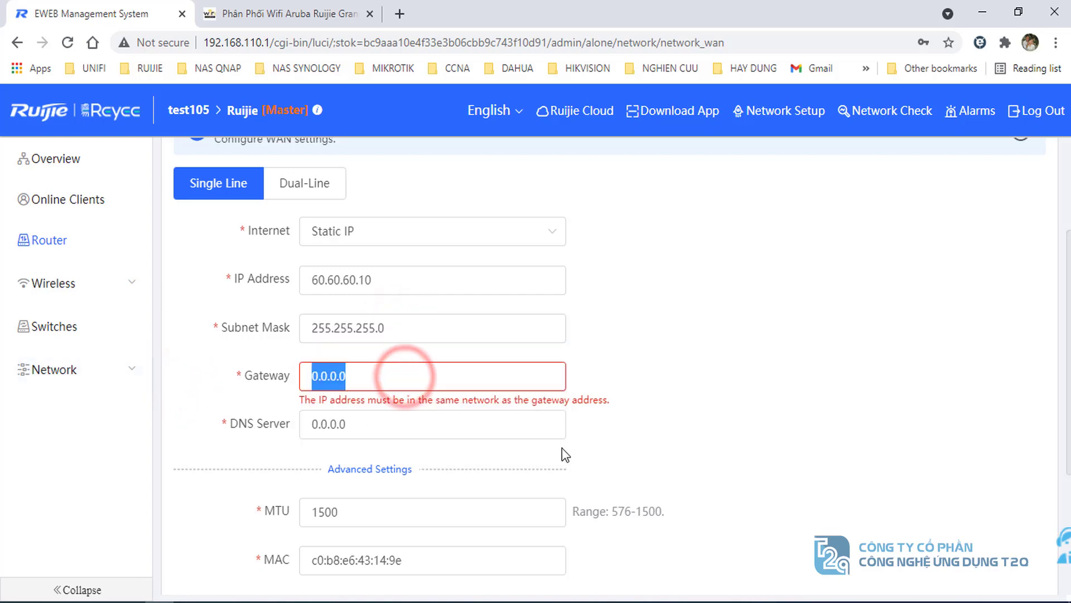
{"action": "type", "text": "60"}
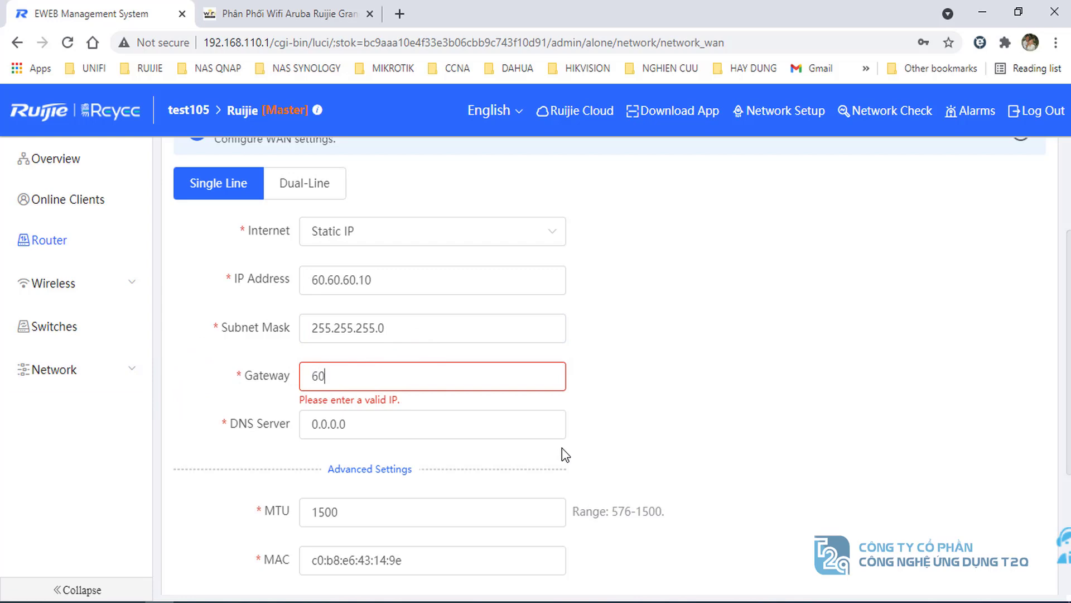
{"action": "type", "text": ".60.60.1"}
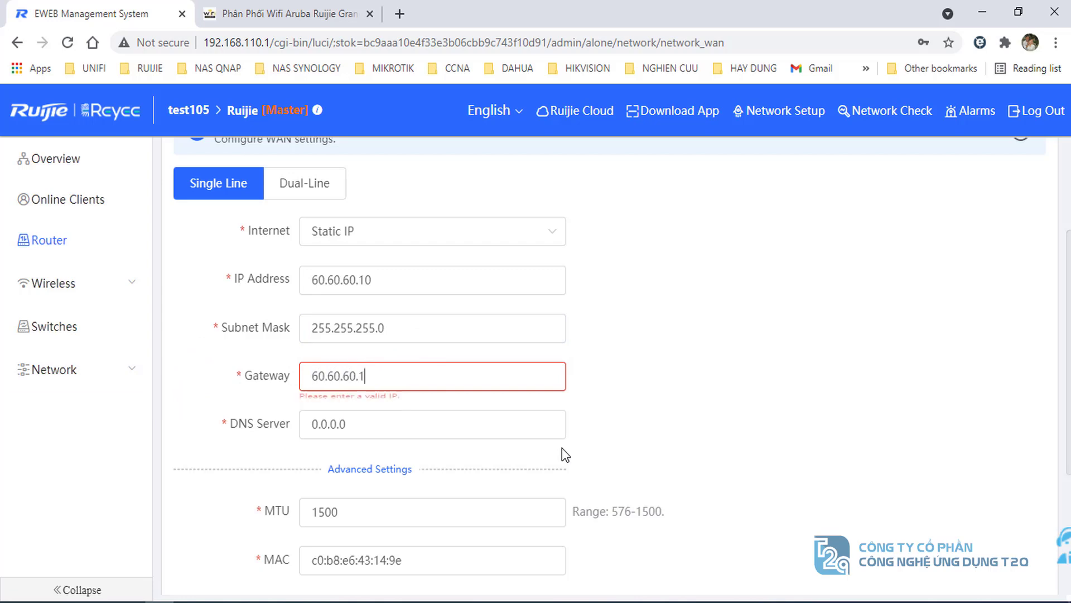
{"action": "scroll", "coordinate": [557, 447], "scroll_direction": "down", "scroll_amount": 1}
{"action": "double_click", "coordinate": [385, 348]}
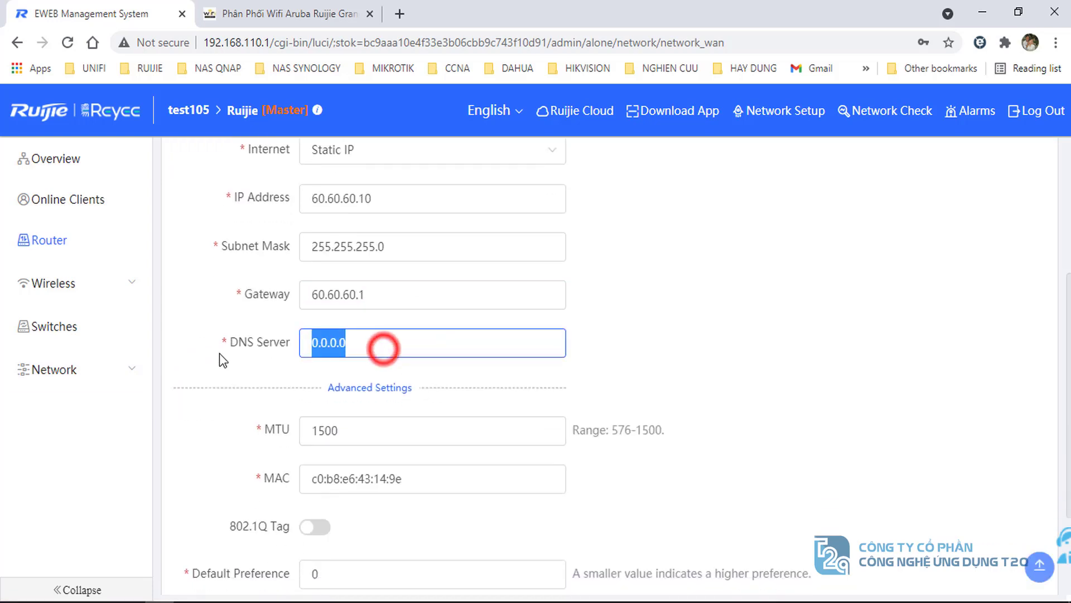
{"action": "type", "text": "8.8.8.8"}
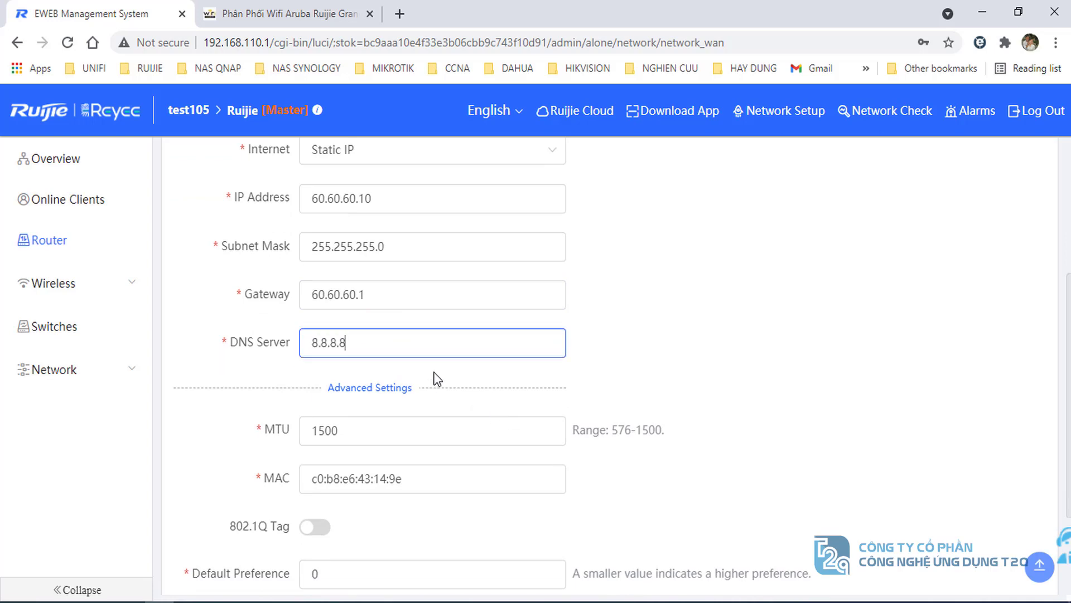
{"action": "scroll", "coordinate": [437, 379], "scroll_direction": "down", "scroll_amount": 3}
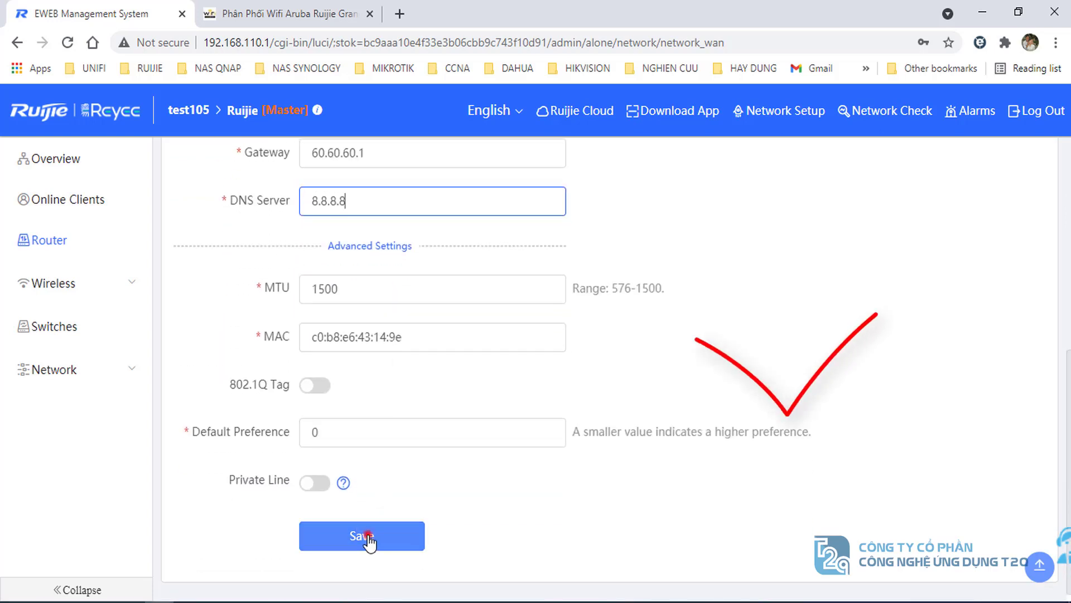
{"action": "left_click", "coordinate": [369, 537]}
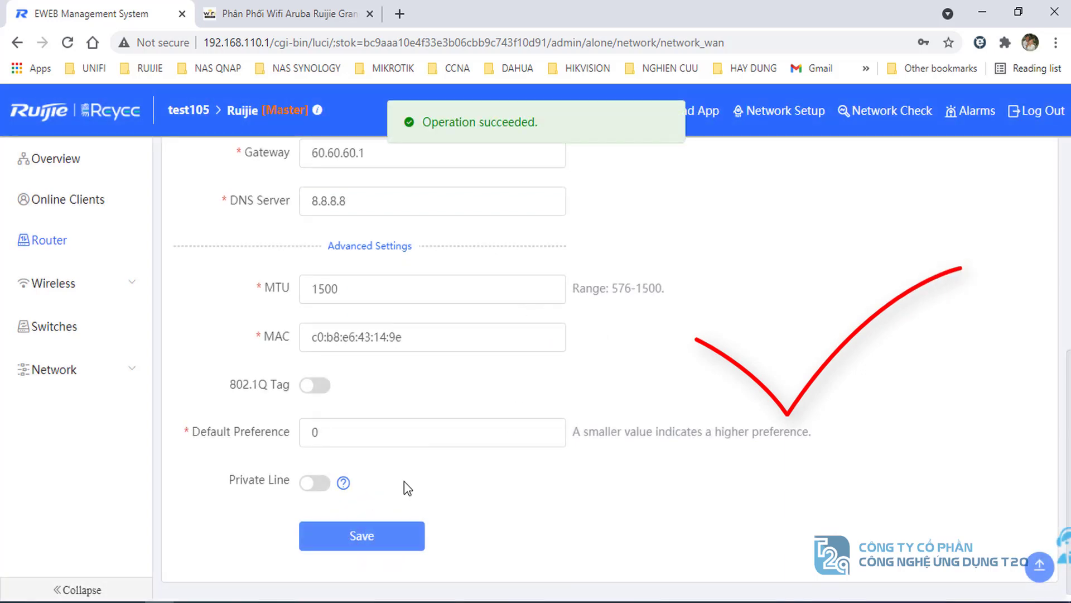
{"action": "scroll", "coordinate": [406, 485], "scroll_direction": "up", "scroll_amount": 5}
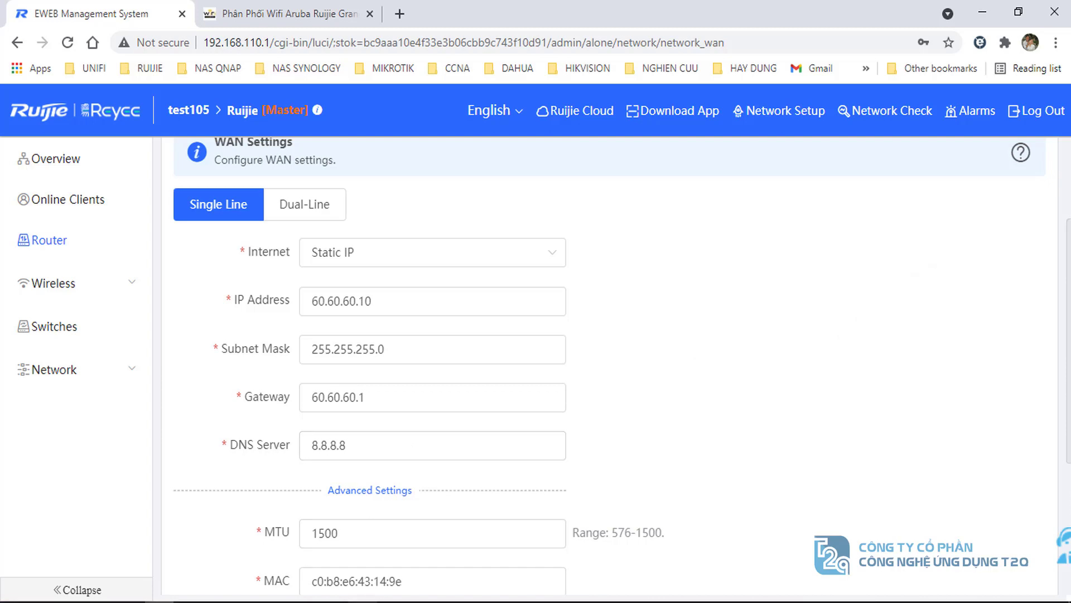
- Rerun the ping to gateway 60.60.60.1 in Command Prompt until it replies
{"action": "key", "text": "alt+Tab"}
{"action": "left_click", "coordinate": [463, 497]}
{"action": "key", "text": "Up"}
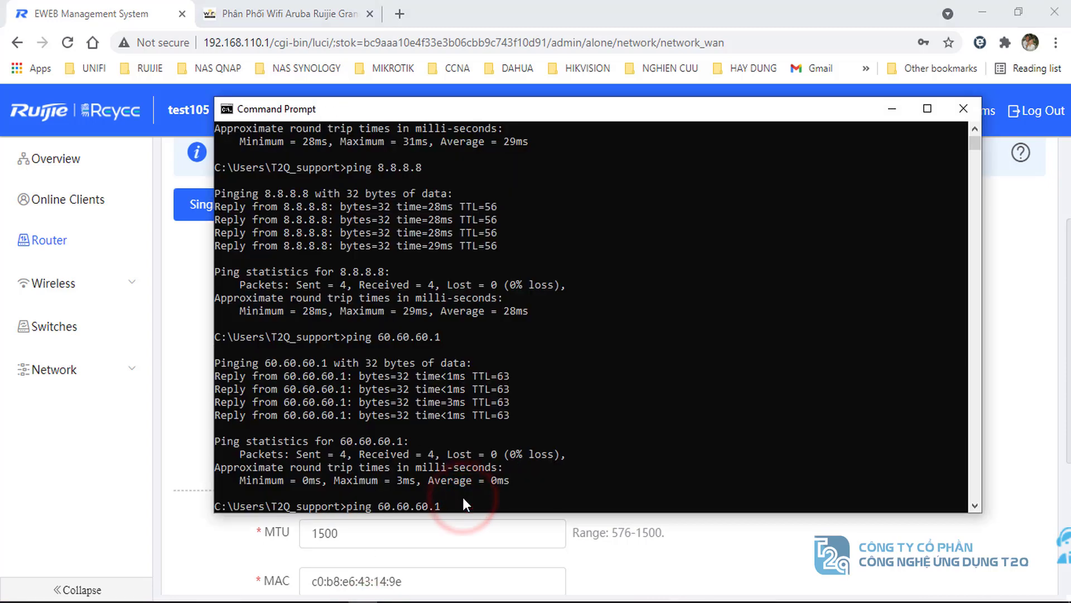
{"action": "key", "text": "Return"}
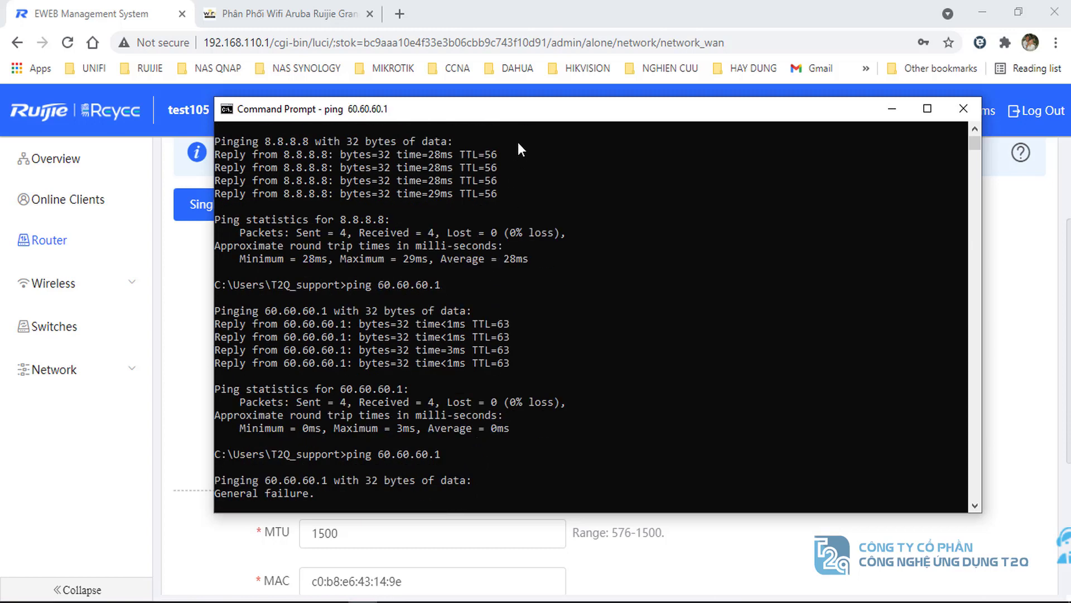
{"action": "left_click_drag", "start_coordinate": [524, 116], "coordinate": [598, 93]}
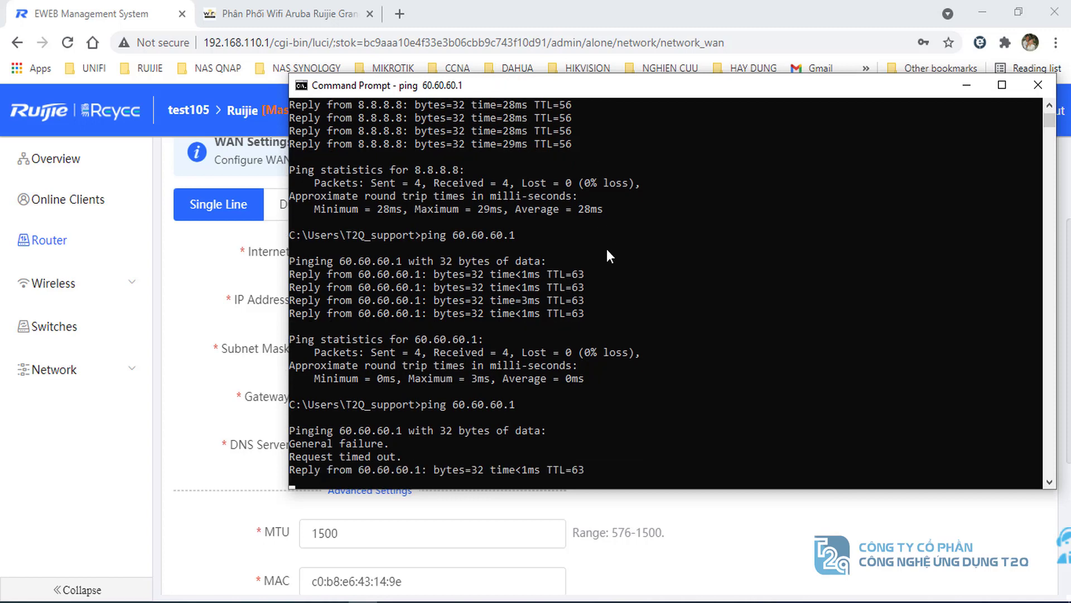
{"action": "left_click", "coordinate": [459, 484]}
{"action": "key", "text": "Up"}
{"action": "key", "text": "Return"}
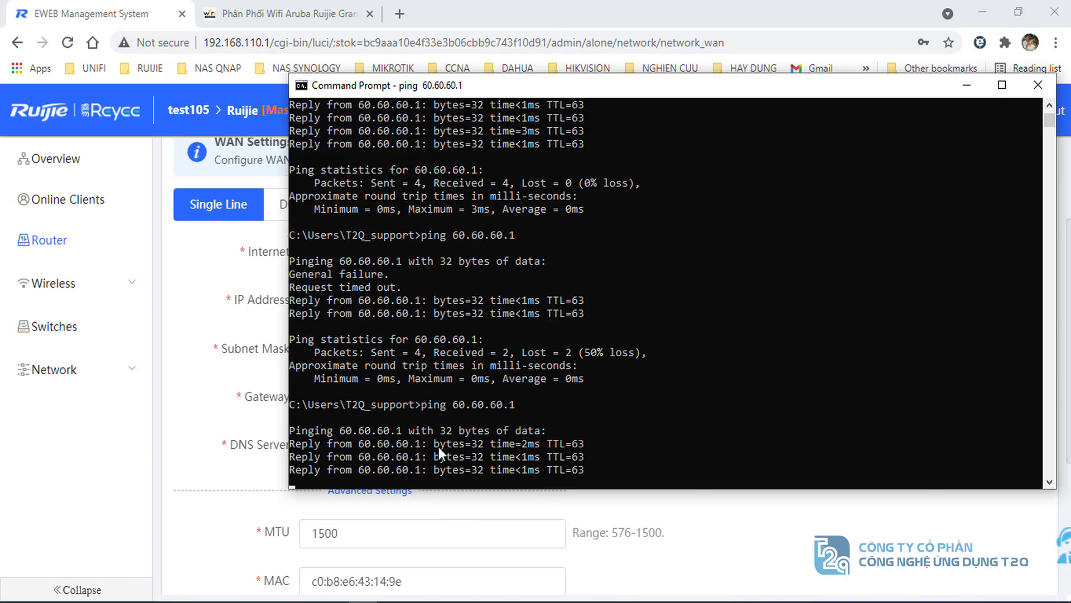
- Ping 8.8.8.8 to confirm internet reachability over the static IP
{"action": "left_click", "coordinate": [471, 474]}
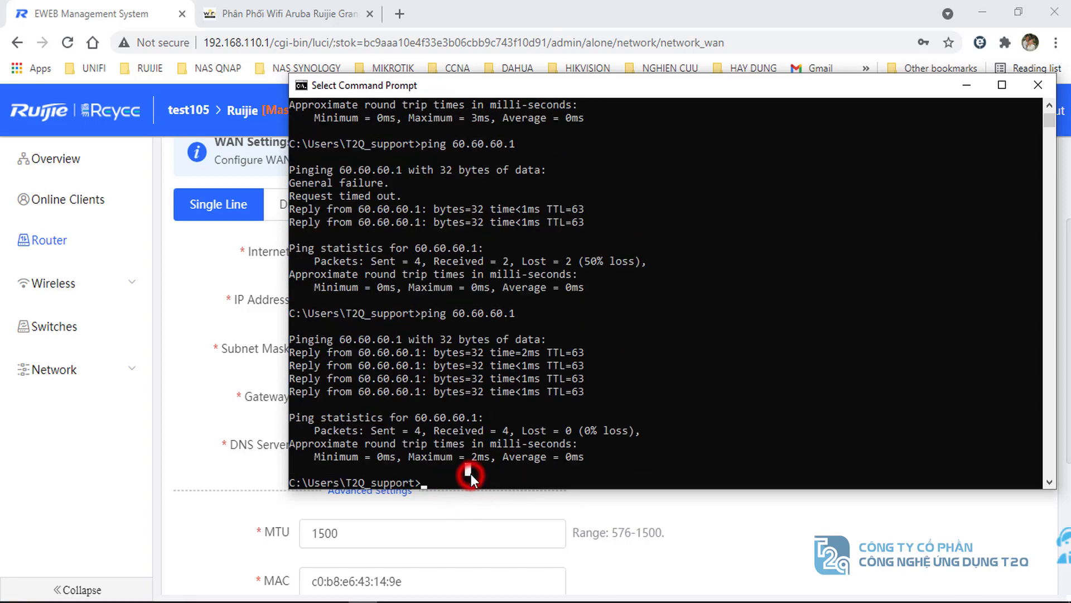
{"action": "type", "text": "ping 8.8.8.8"}
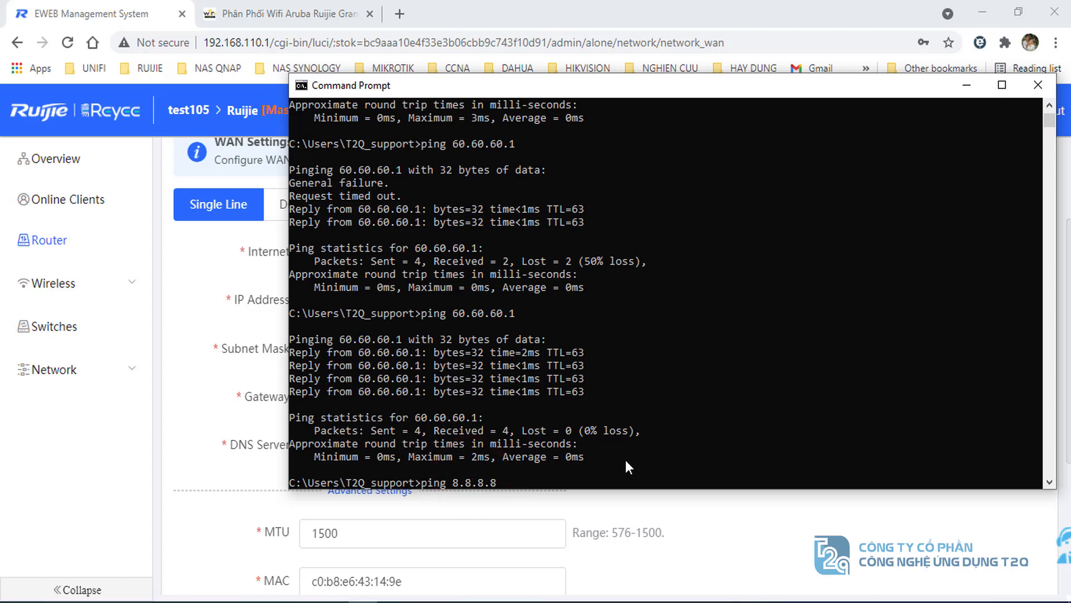
{"action": "key", "text": "Return"}
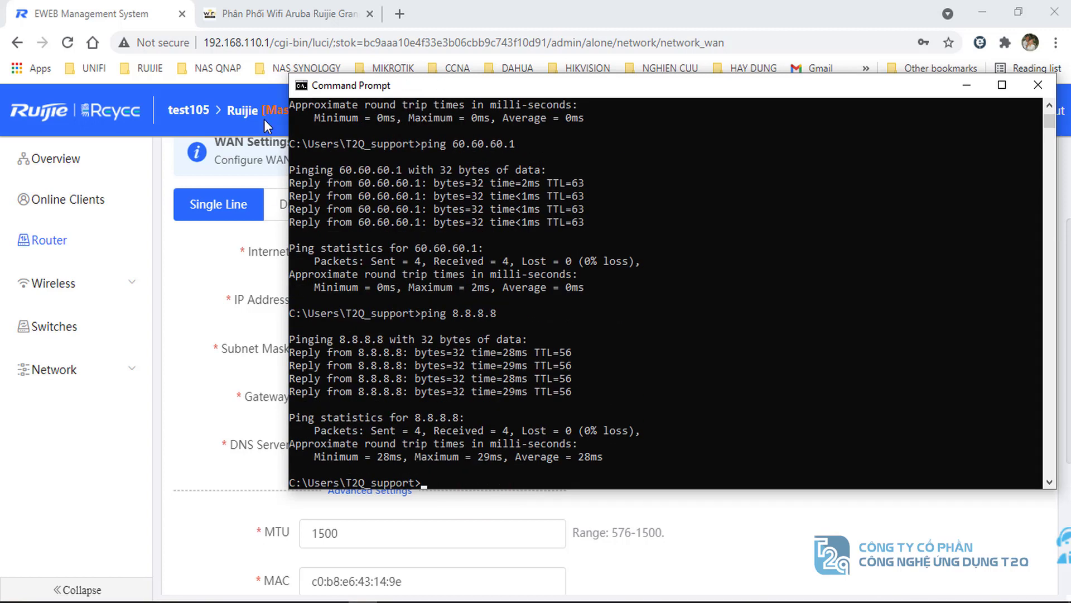
- Reload the t2qwifi.com page to test internet access, then return to the WAN settings view
{"action": "left_click", "coordinate": [270, 14]}
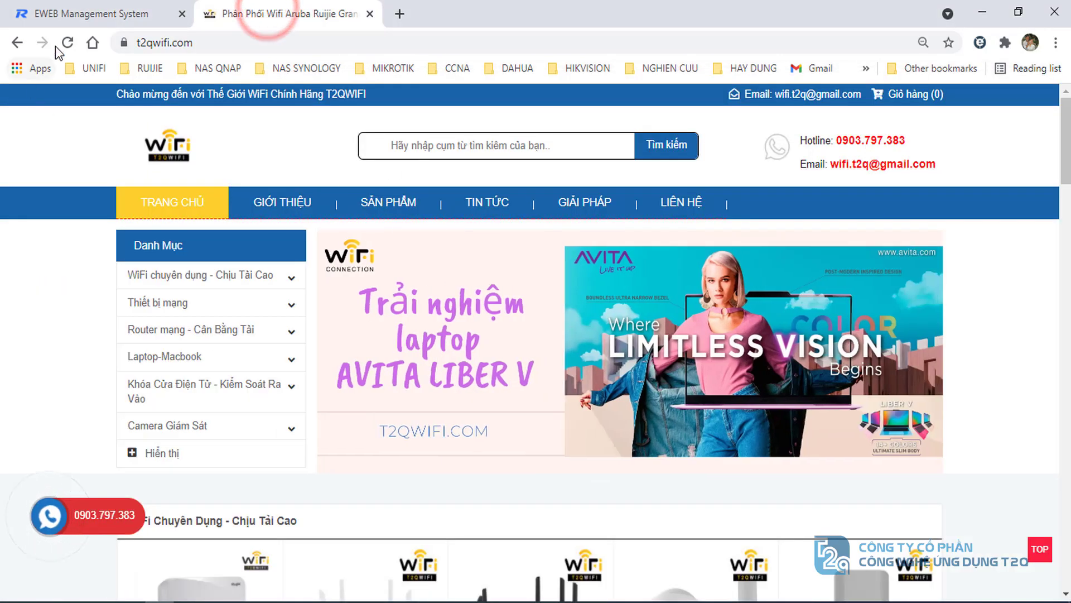
{"action": "left_click", "coordinate": [67, 43]}
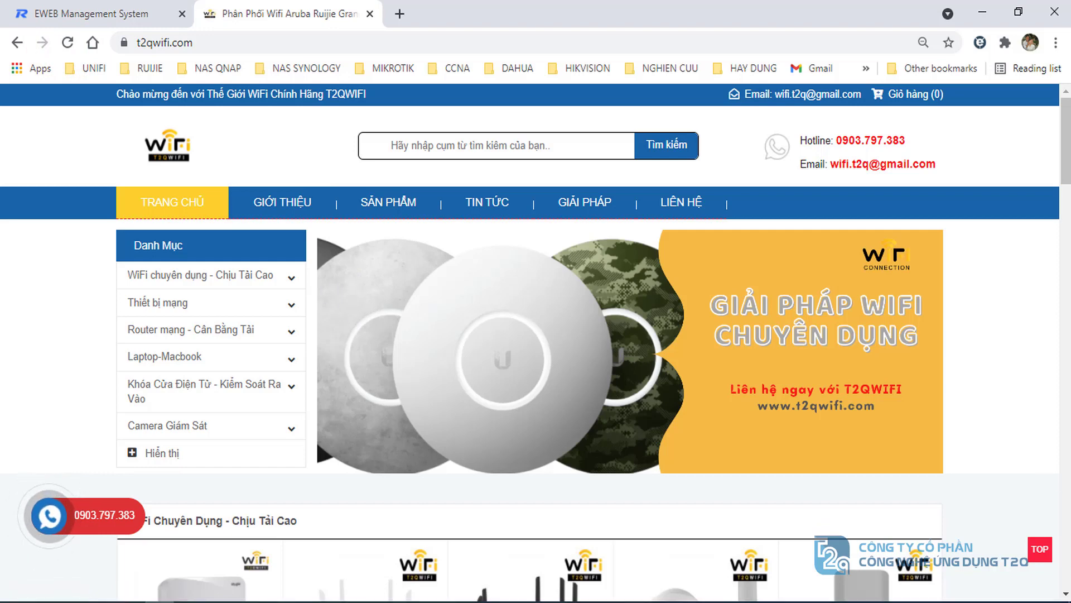
{"action": "key", "text": "alt+Tab"}
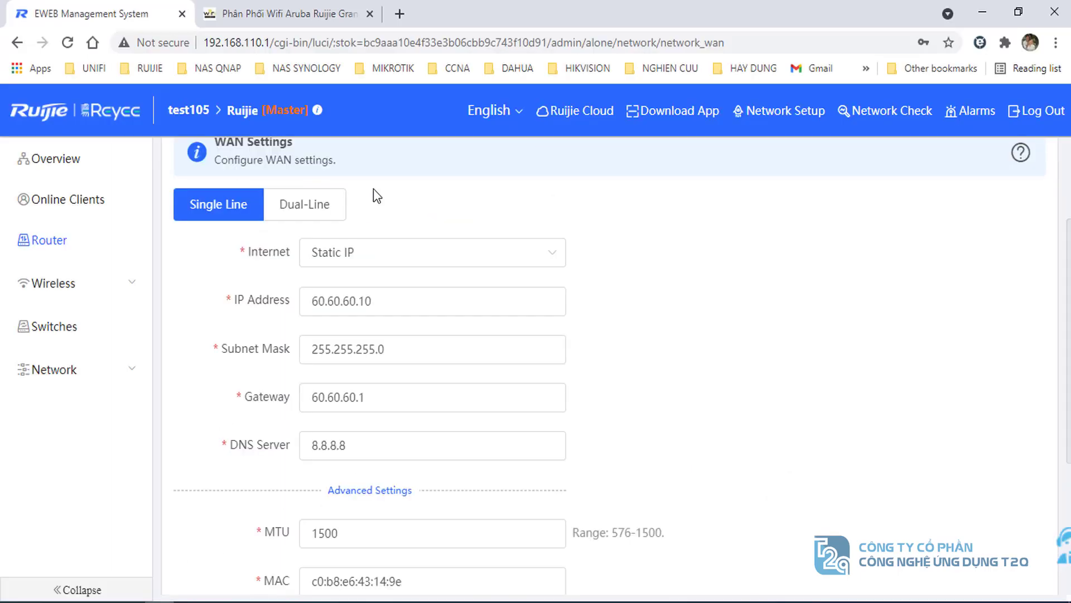
- Load cloud-as.ruijienetworks.com in a new tab and log in with the saved account
{"action": "left_click", "coordinate": [401, 14]}
{"action": "left_click", "coordinate": [304, 48]}
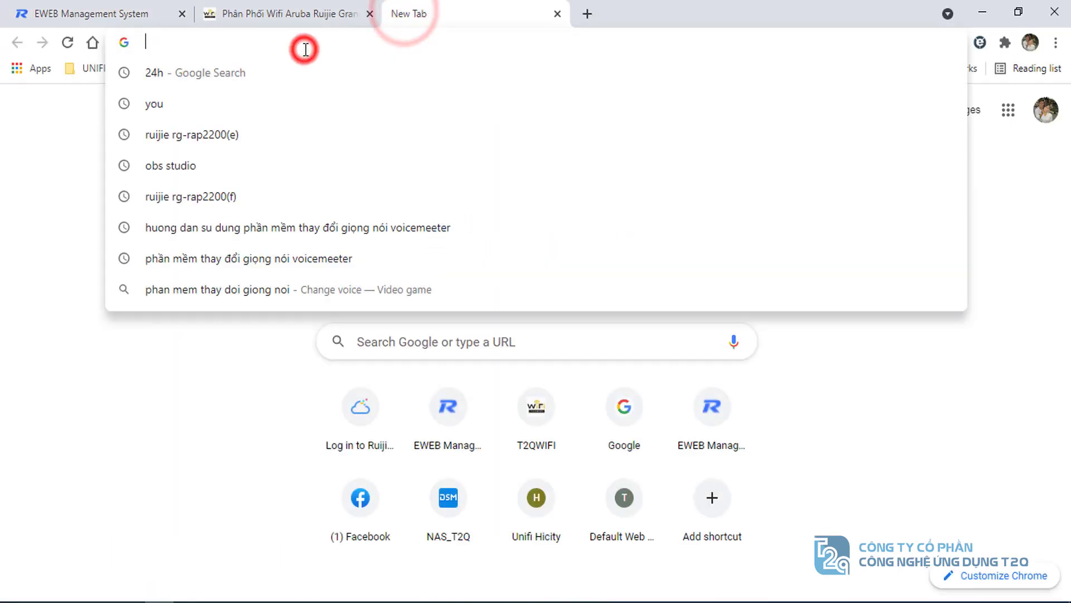
{"action": "type", "text": "cloud-as.ruijienetworks.com"}
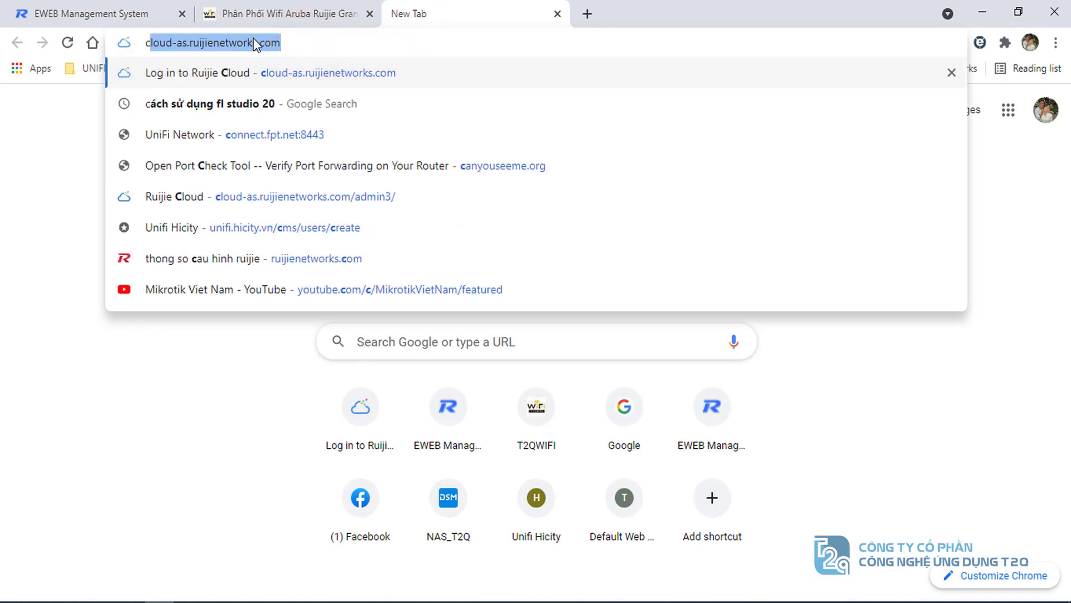
{"action": "left_click", "coordinate": [246, 48]}
{"action": "left_click_drag", "start_coordinate": [306, 42], "coordinate": [74, 48]}
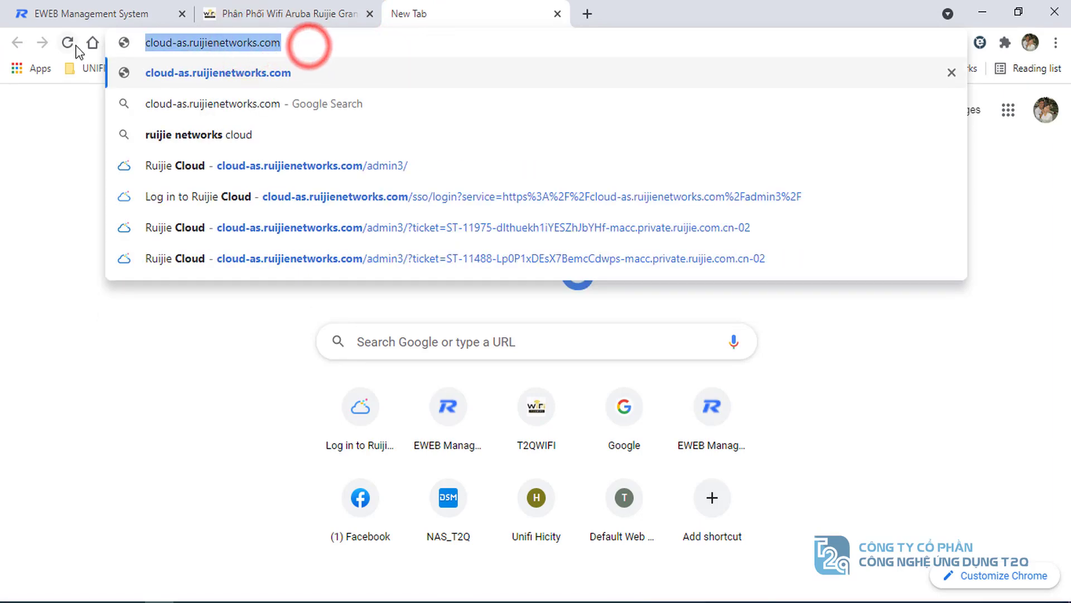
{"action": "key", "text": "Return"}
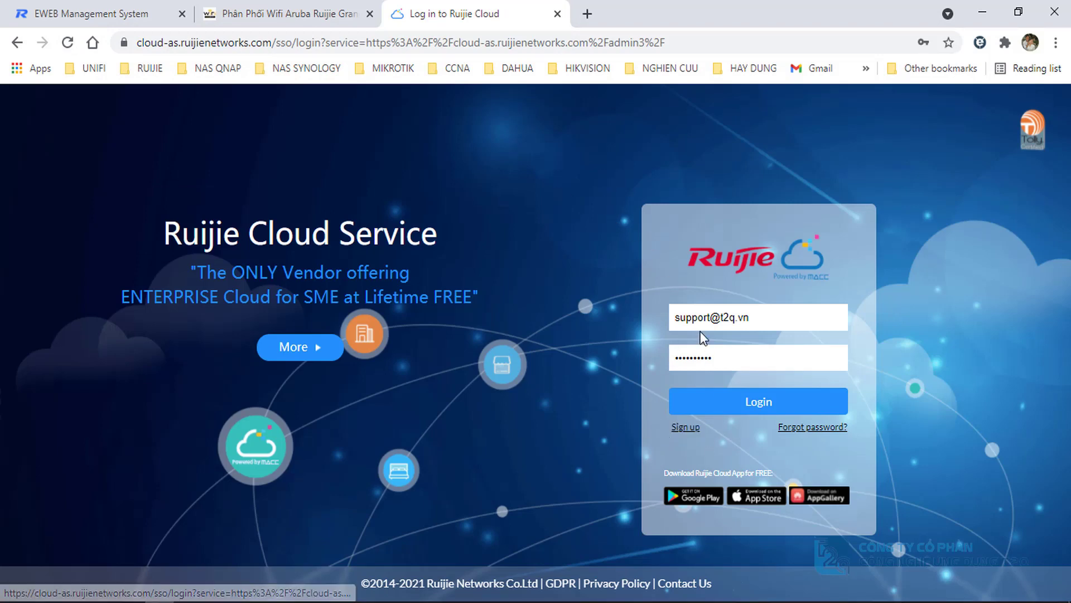
{"action": "triple_click", "coordinate": [755, 318]}
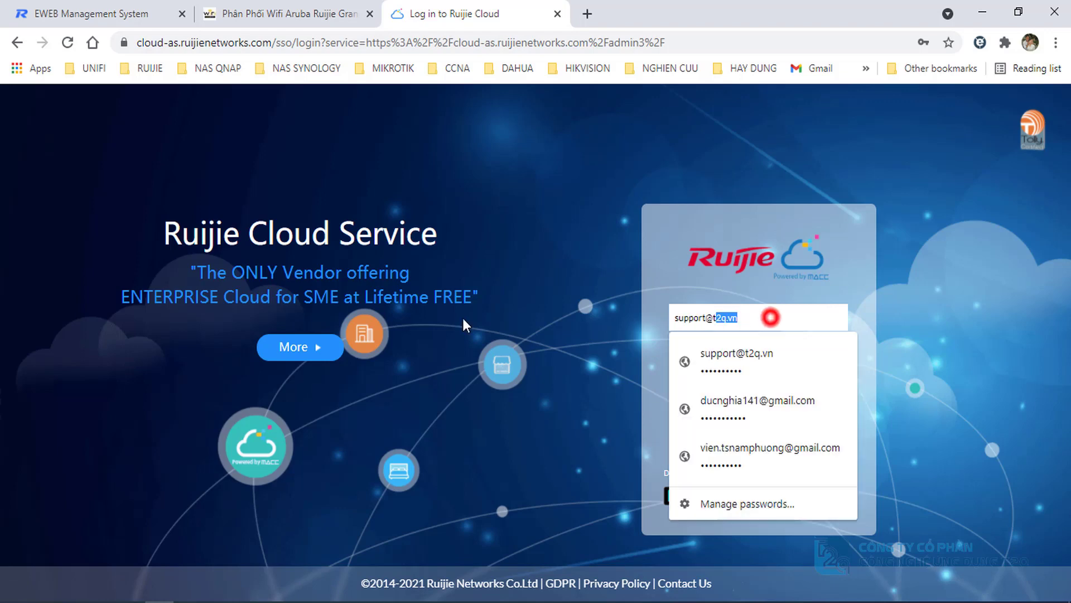
{"action": "key", "text": "Return"}
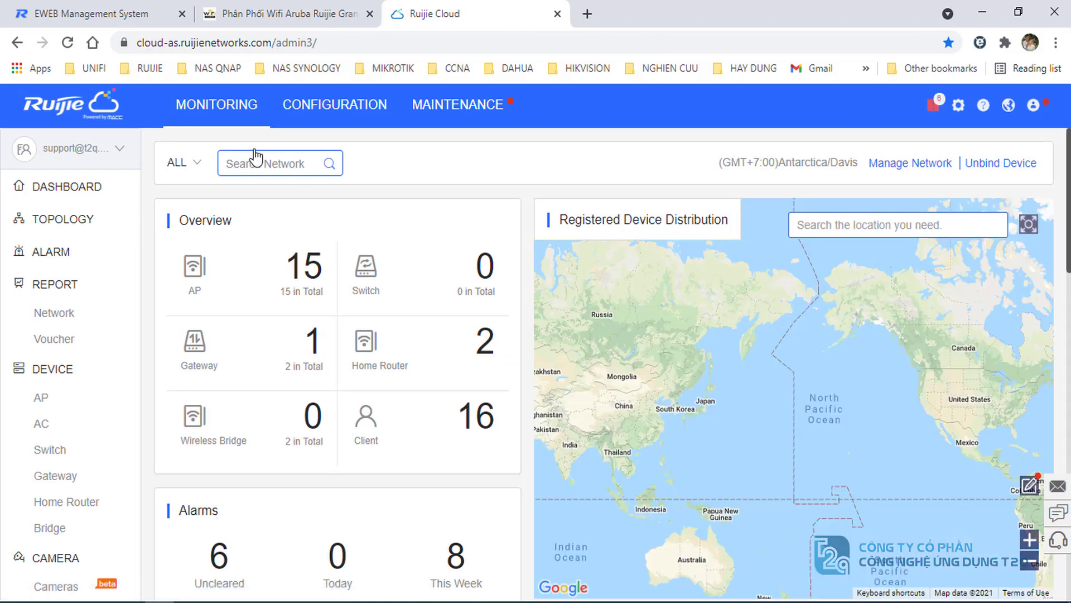
- Start a new network under Manage Network and name it test105g
{"action": "left_click", "coordinate": [215, 107]}
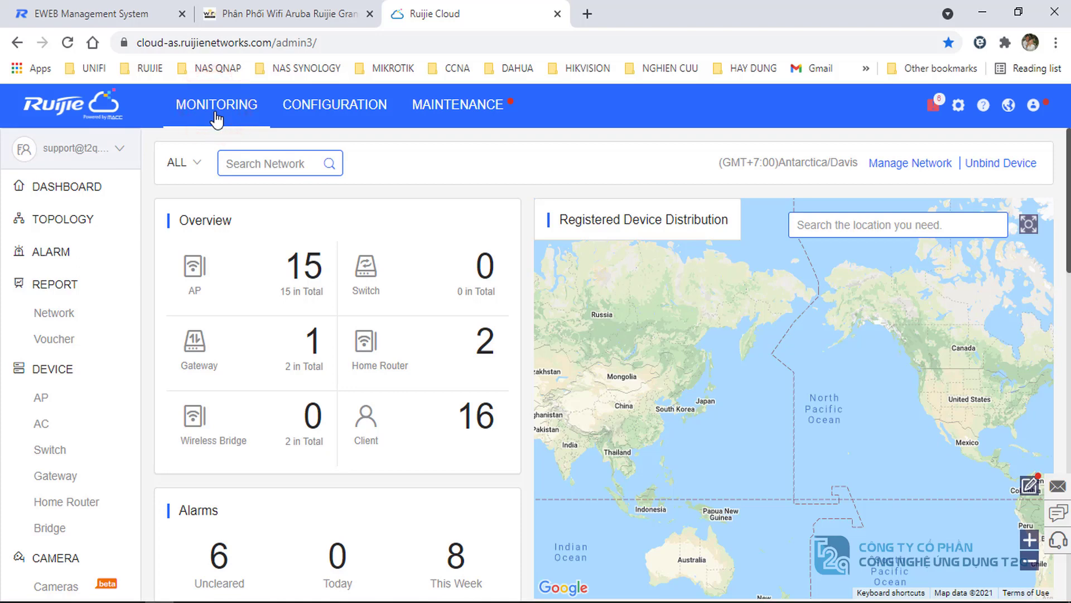
{"action": "double_click", "coordinate": [905, 169]}
{"action": "left_click", "coordinate": [905, 169]}
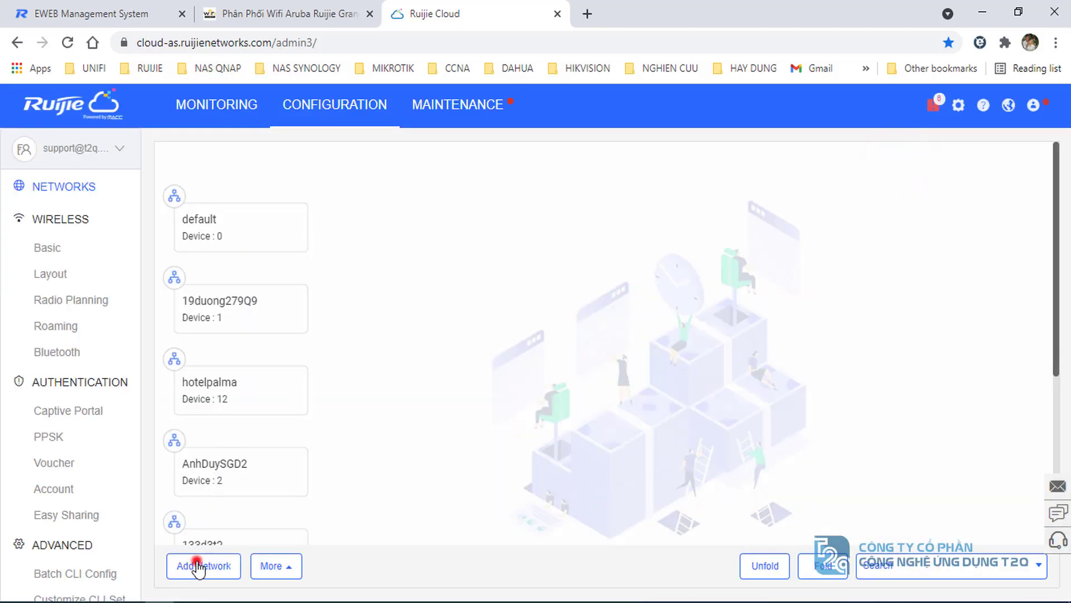
{"action": "left_click", "coordinate": [199, 567]}
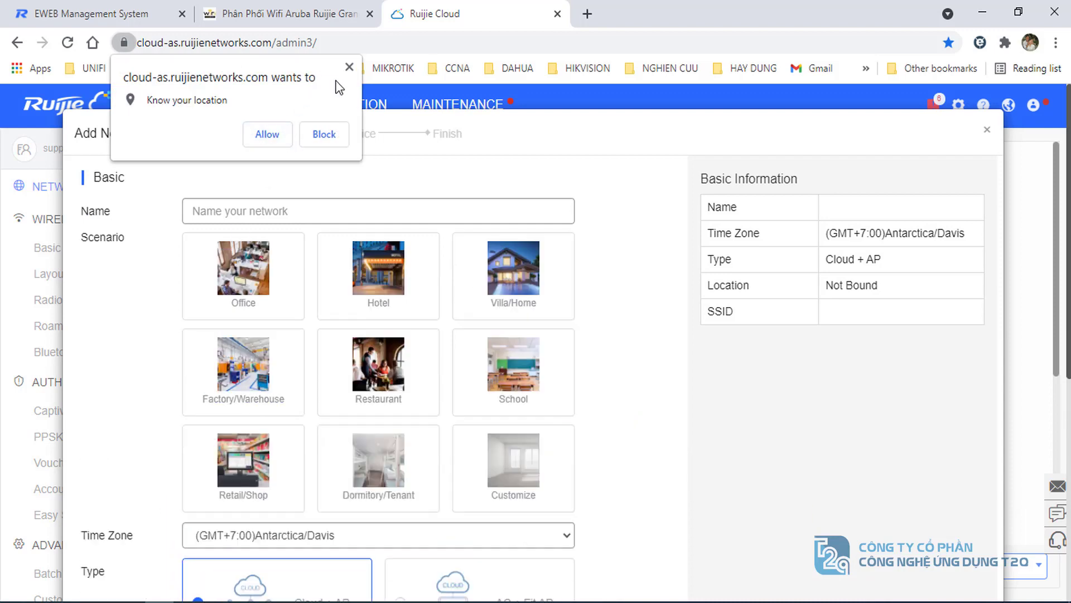
{"action": "left_click", "coordinate": [349, 67]}
{"action": "left_click", "coordinate": [225, 209]}
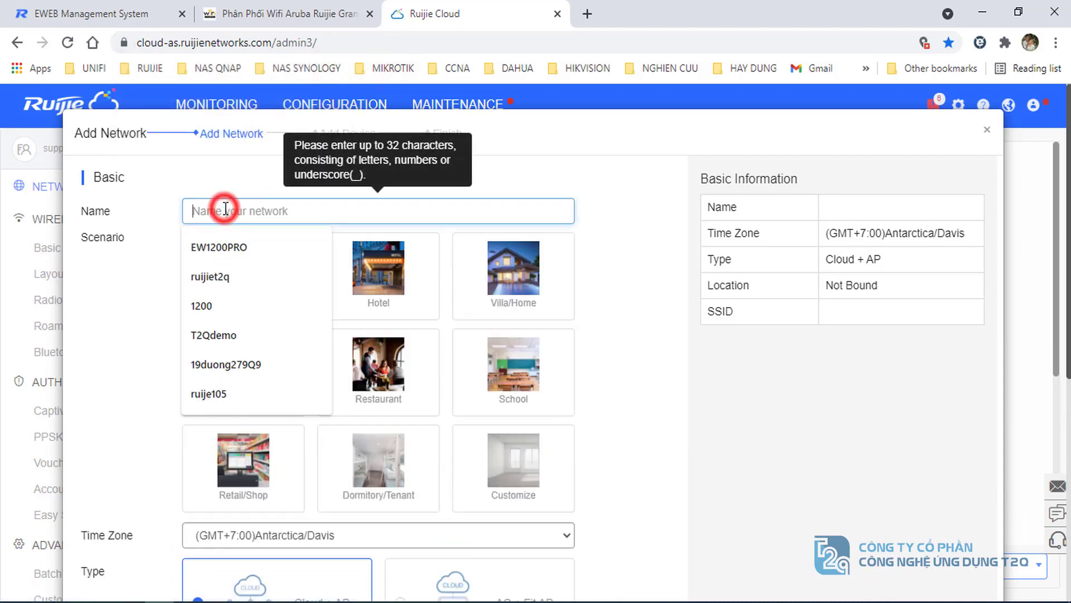
{"action": "type", "text": "té"}
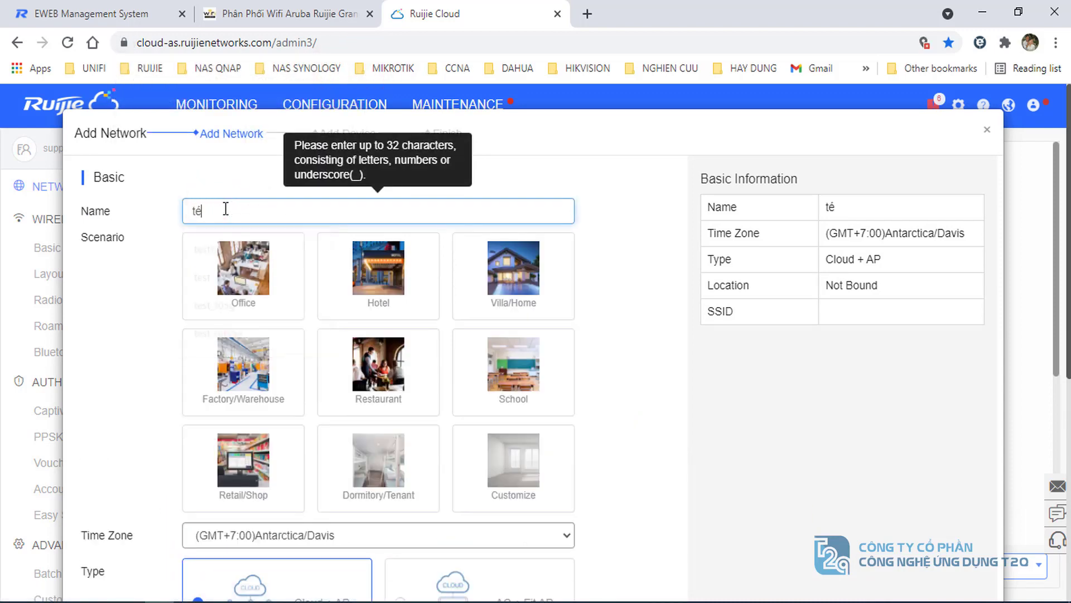
{"action": "type", "text": "st10"}
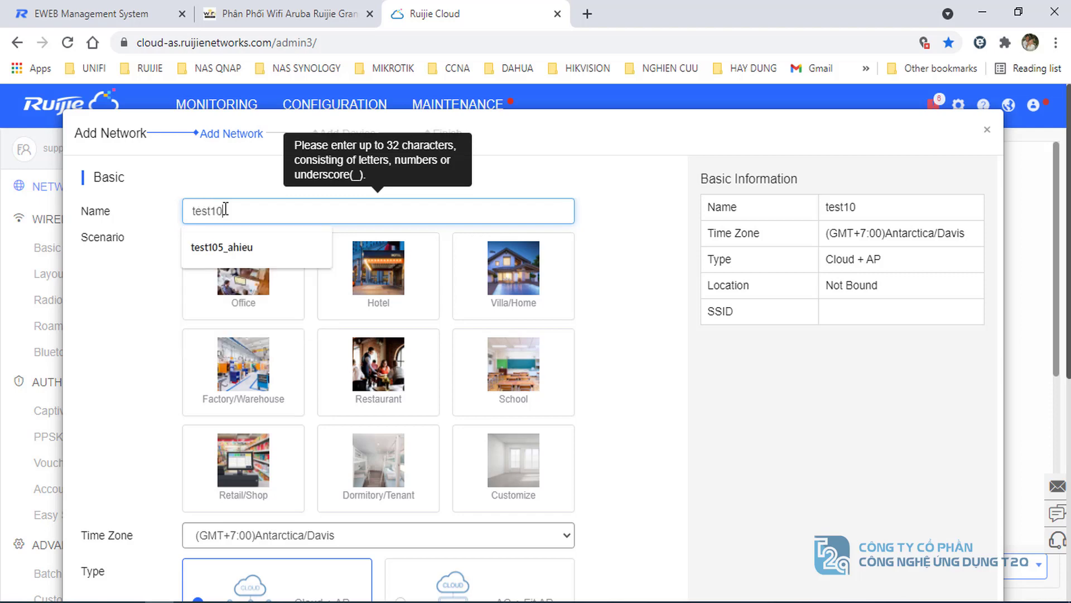
{"action": "type", "text": "5g"}
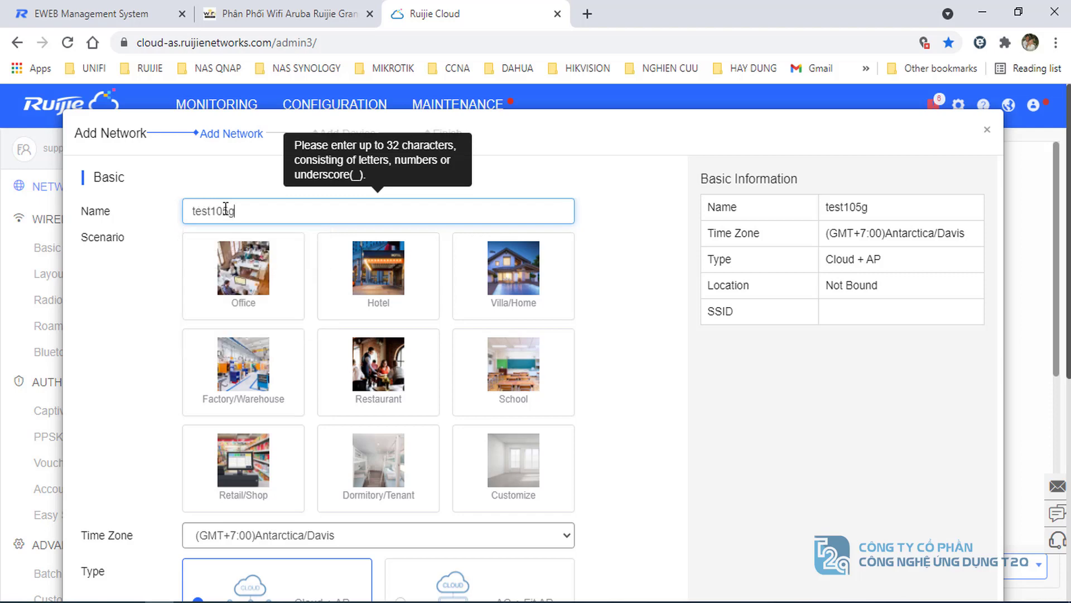
- Choose the Office scenario and time zone Asia/Ho_Chi_Minh, then continue to WiFi settings
{"action": "left_click", "coordinate": [240, 279]}
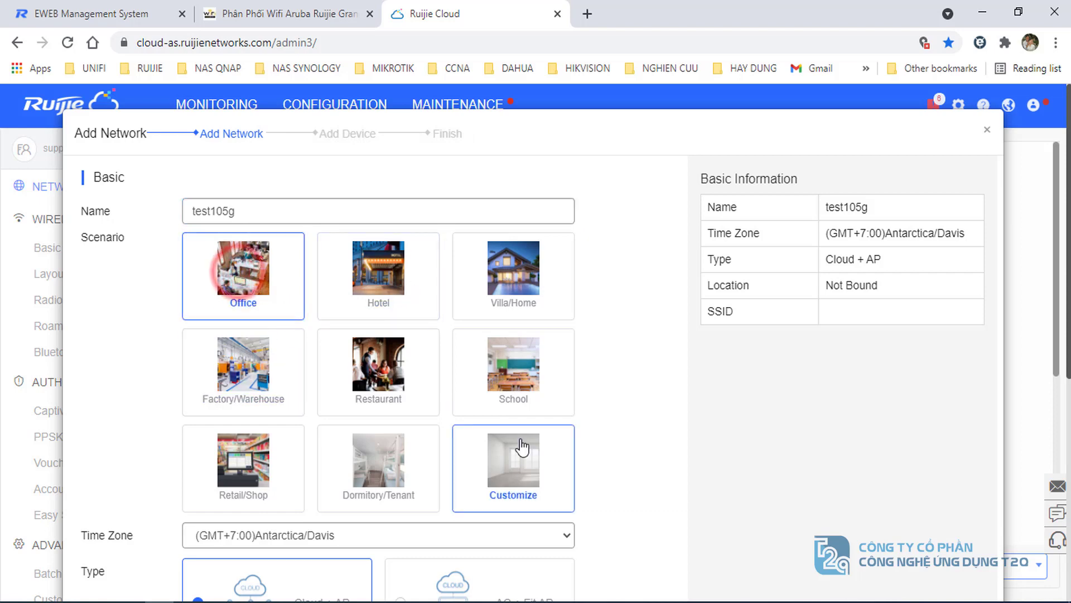
{"action": "scroll", "coordinate": [270, 453], "scroll_direction": "down", "scroll_amount": 2}
{"action": "left_click", "coordinate": [284, 457]}
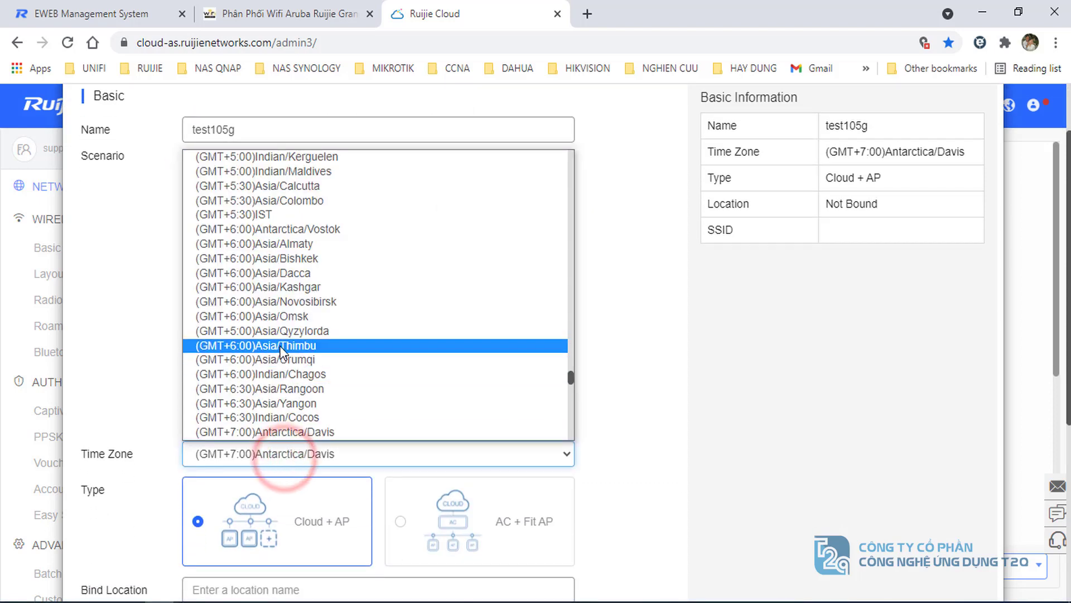
{"action": "scroll", "coordinate": [284, 346], "scroll_direction": "down", "scroll_amount": 5}
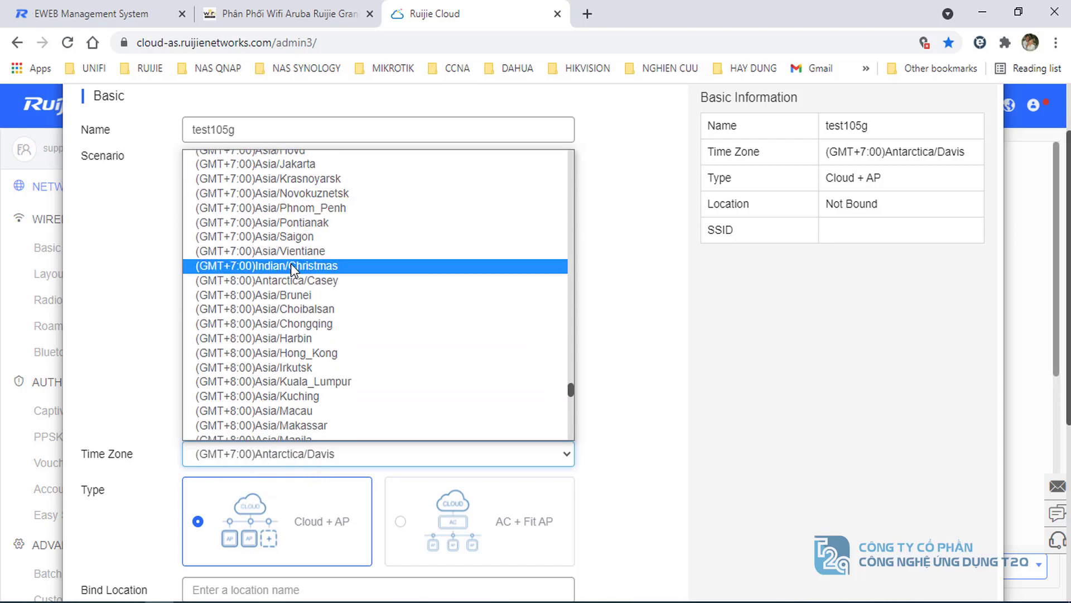
{"action": "scroll", "coordinate": [305, 356], "scroll_direction": "down", "scroll_amount": 3}
{"action": "scroll", "coordinate": [304, 355], "scroll_direction": "up", "scroll_amount": 3}
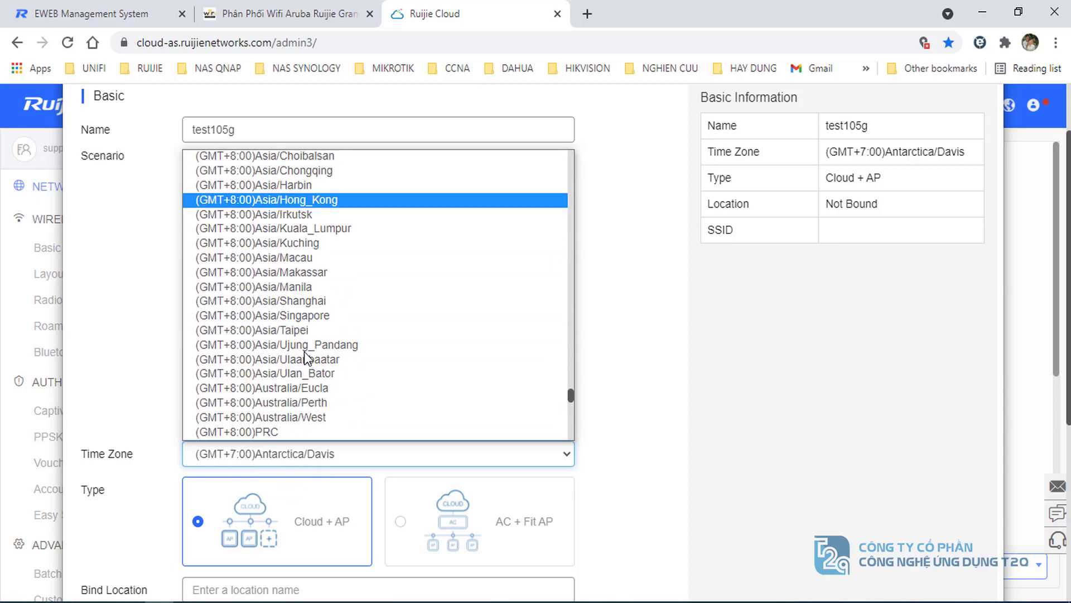
{"action": "scroll", "coordinate": [295, 334], "scroll_direction": "up", "scroll_amount": 3}
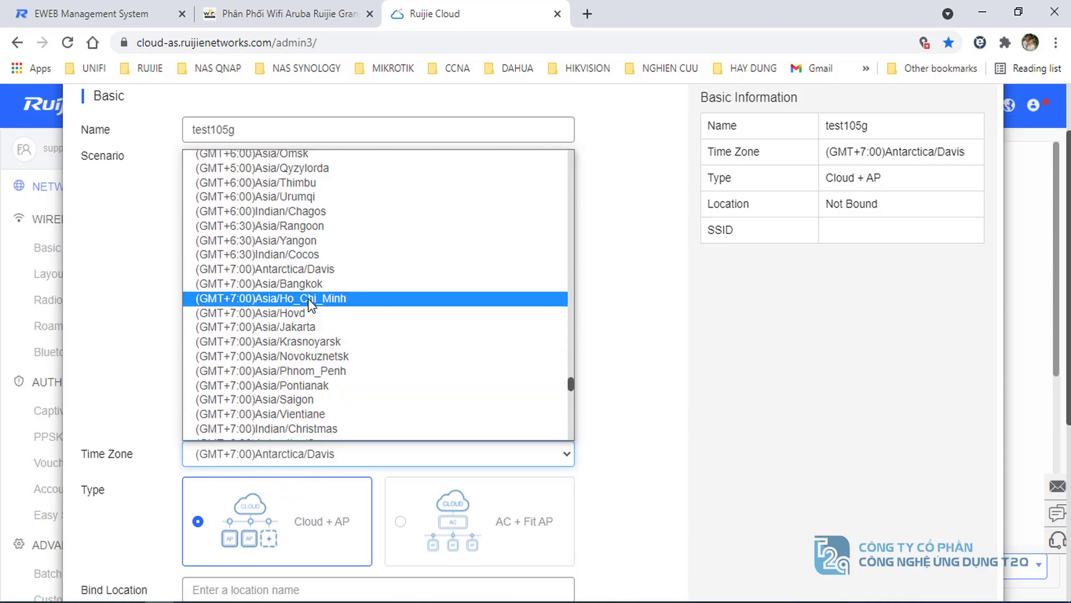
{"action": "left_click", "coordinate": [257, 298]}
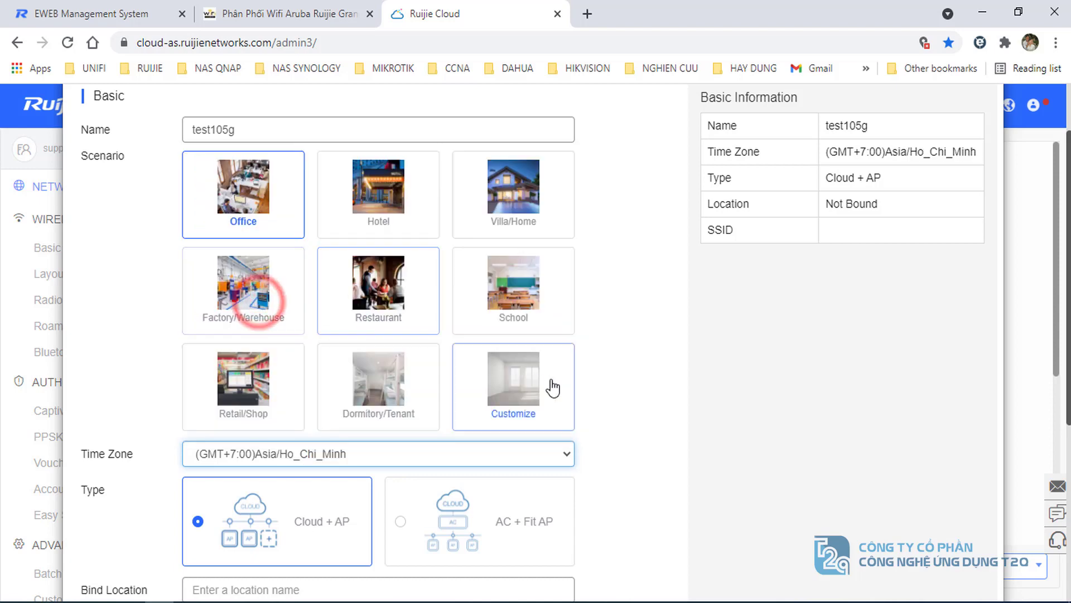
{"action": "scroll", "coordinate": [550, 385], "scroll_direction": "down", "scroll_amount": 4}
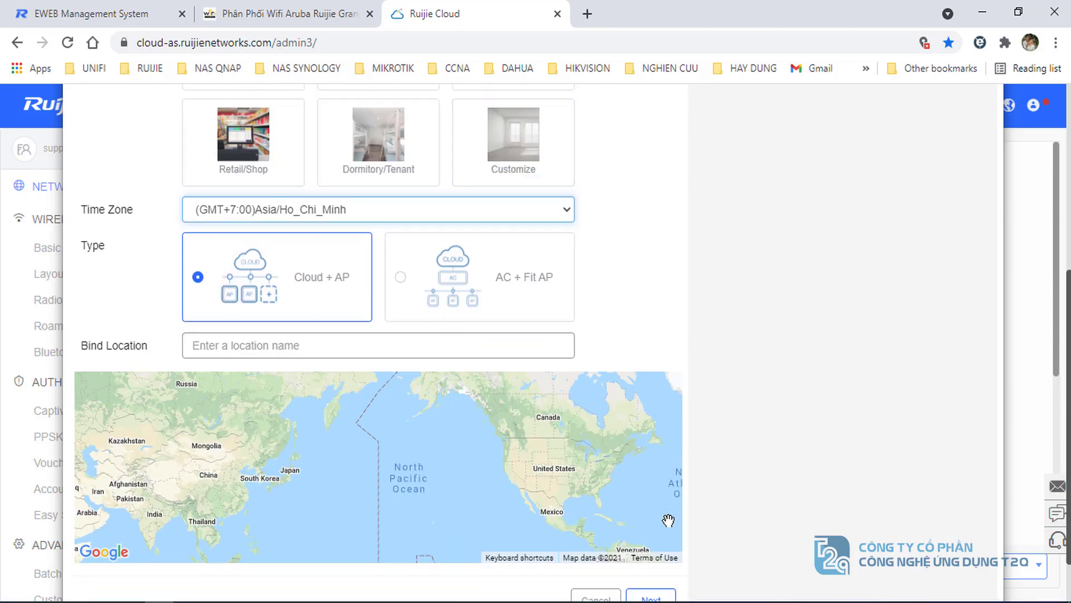
{"action": "left_click", "coordinate": [650, 596]}
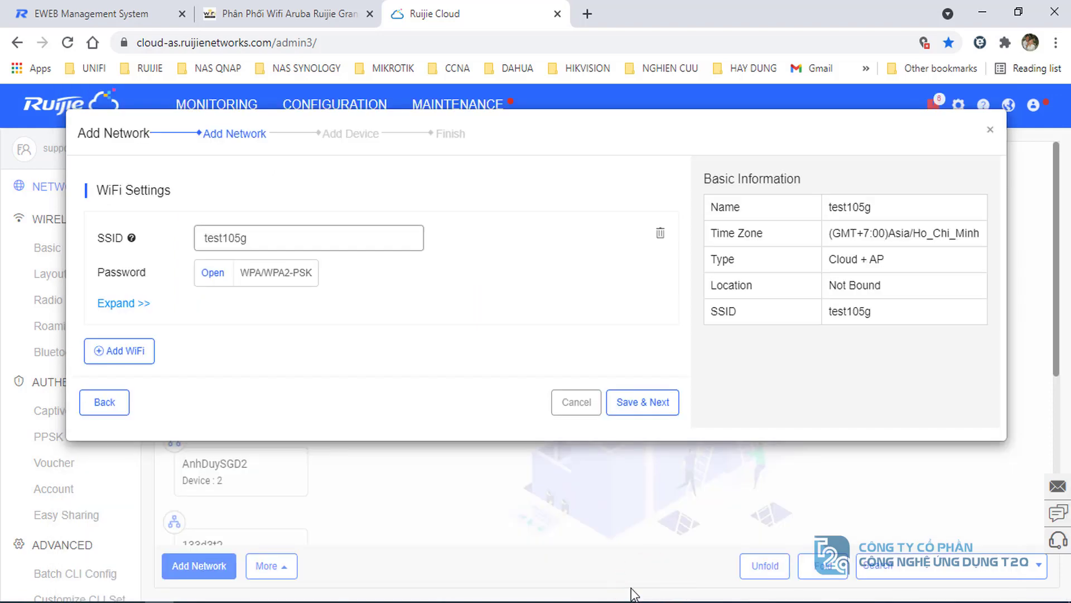
- Keep the open SSID test105g unchanged and save to reach the Add Device step
{"action": "double_click", "coordinate": [262, 237]}
{"action": "left_click", "coordinate": [337, 343]}
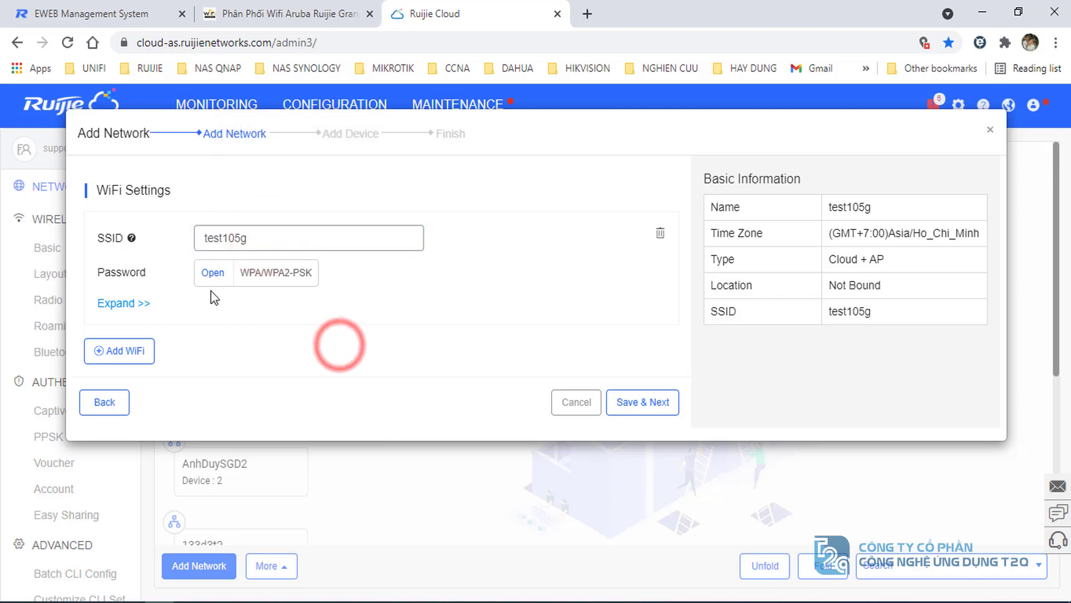
{"action": "left_click", "coordinate": [640, 405]}
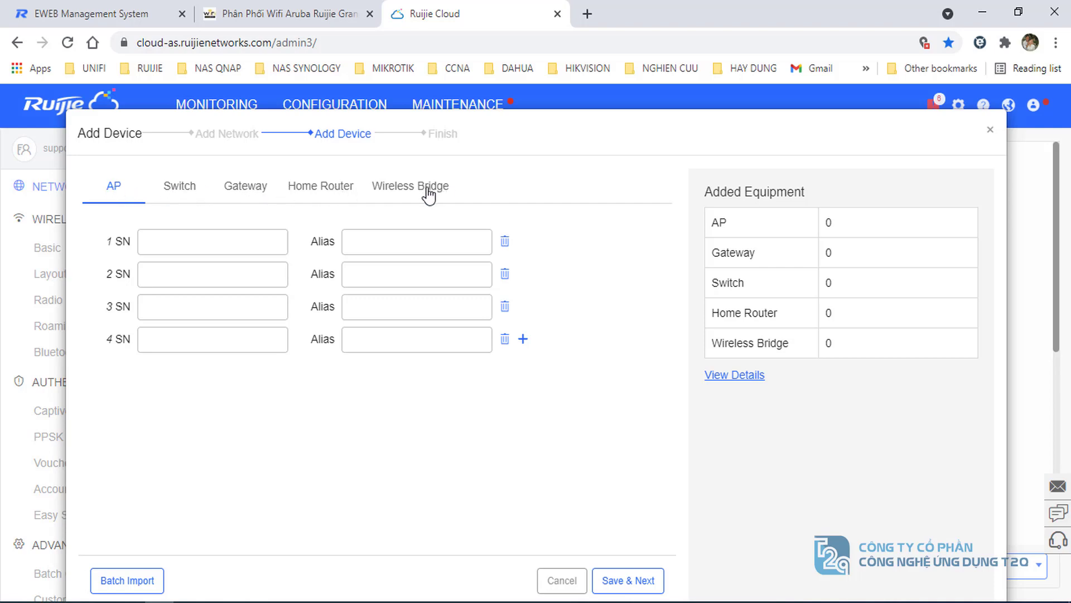
- Add a gateway with serial number H1PHABA014441 and alias 105
{"action": "left_click", "coordinate": [237, 193]}
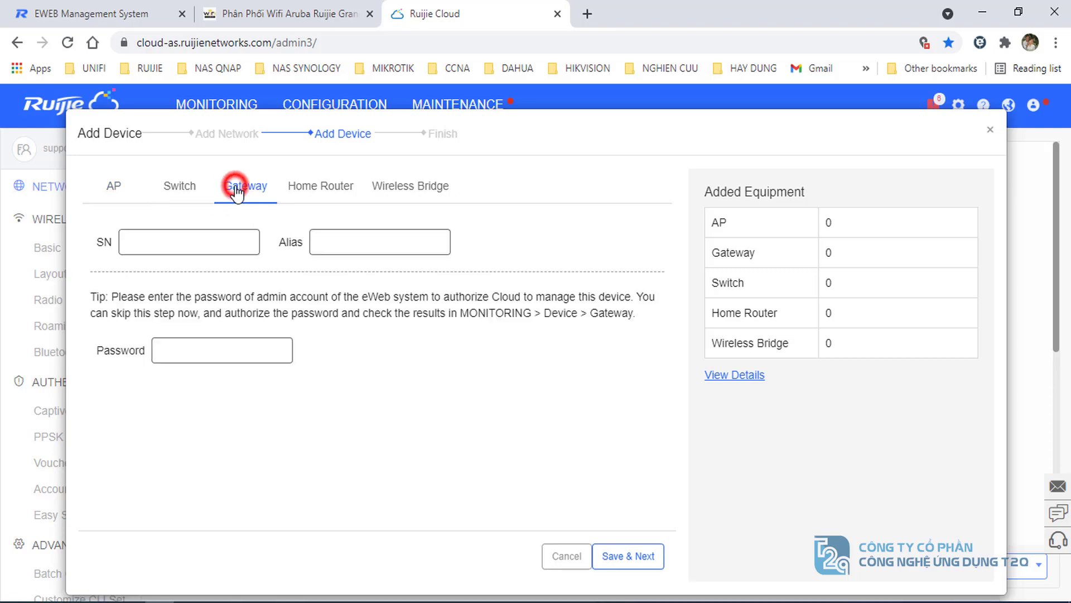
{"action": "left_click", "coordinate": [160, 245]}
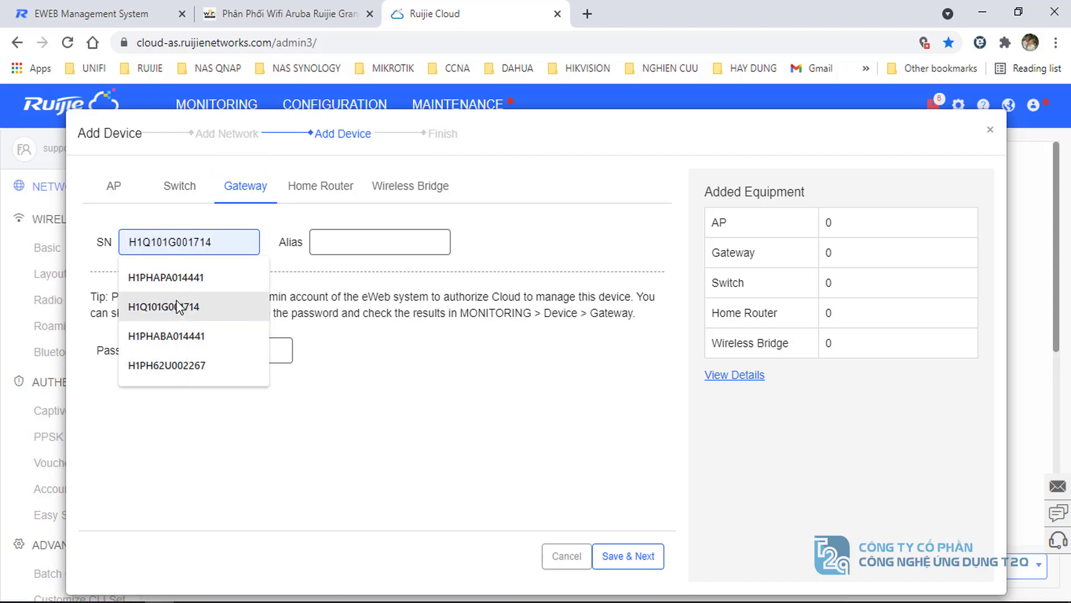
{"action": "left_click", "coordinate": [176, 336]}
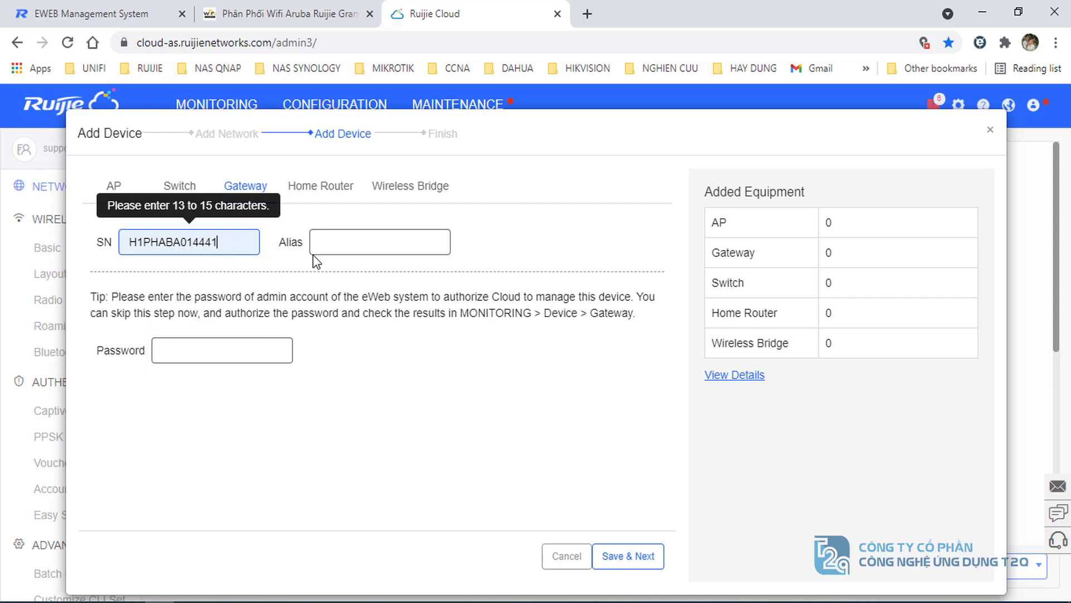
{"action": "left_click", "coordinate": [345, 242]}
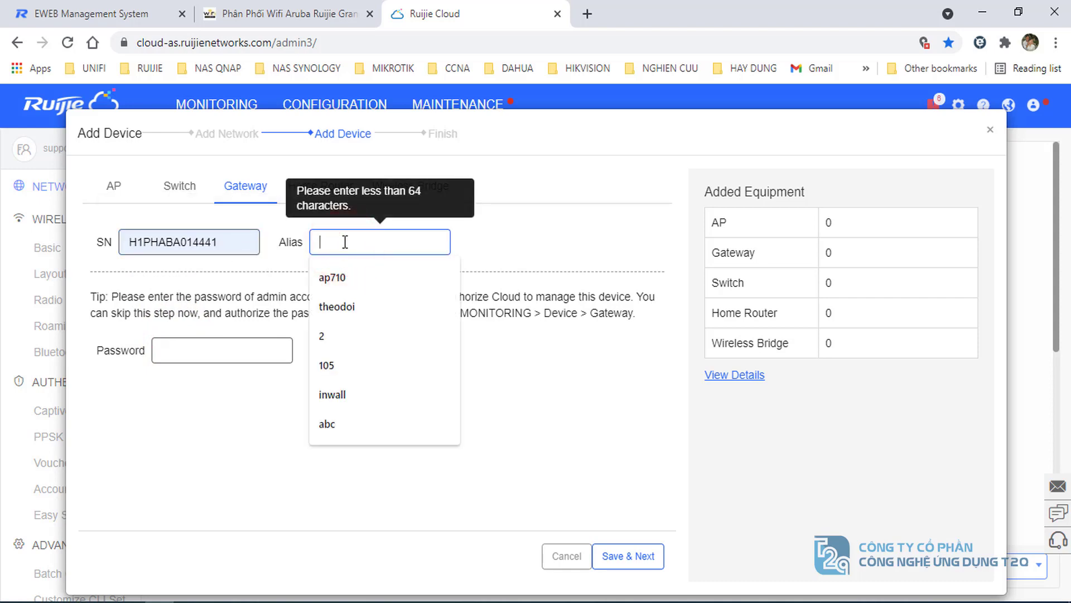
{"action": "type", "text": "105"}
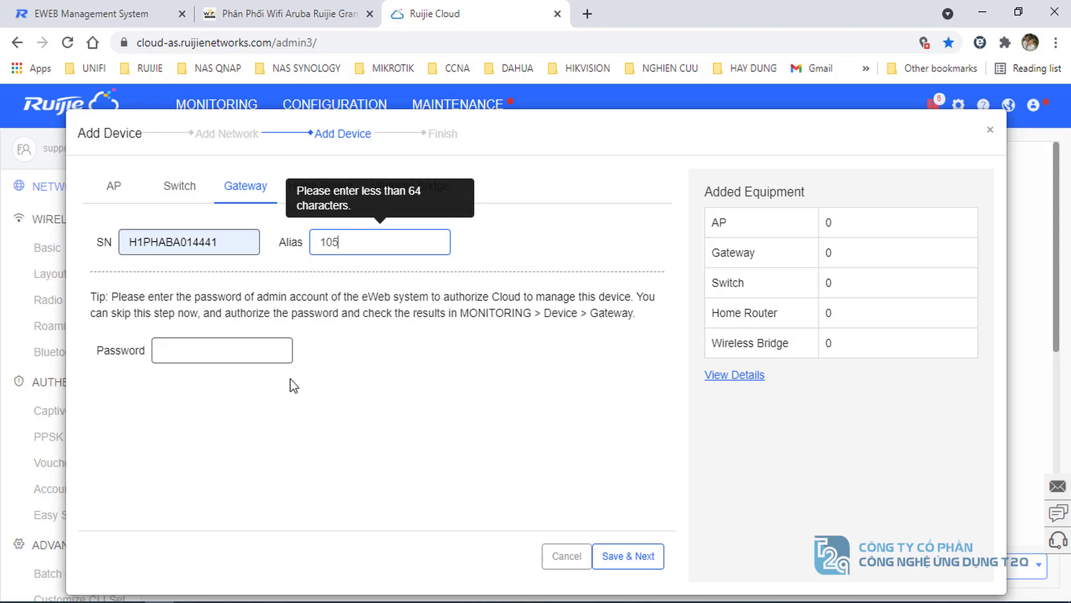
- Enter the gateway's eWeb admin password and save to reach the Succeeded finish step
{"action": "left_click", "coordinate": [170, 350]}
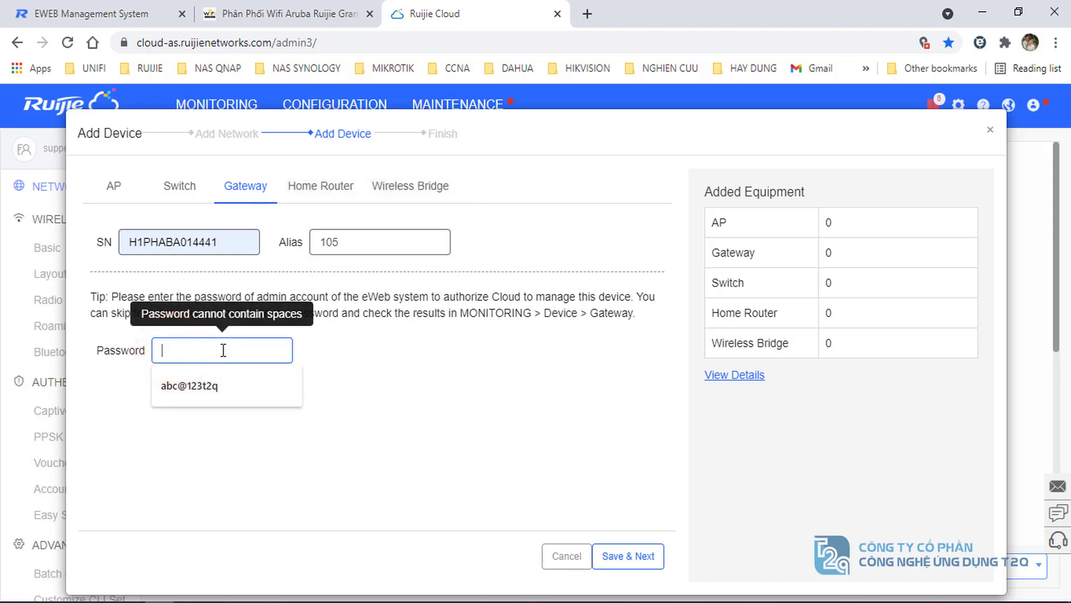
{"action": "left_click", "coordinate": [223, 350]}
{"action": "left_click", "coordinate": [443, 406]}
{"action": "left_click", "coordinate": [229, 354]}
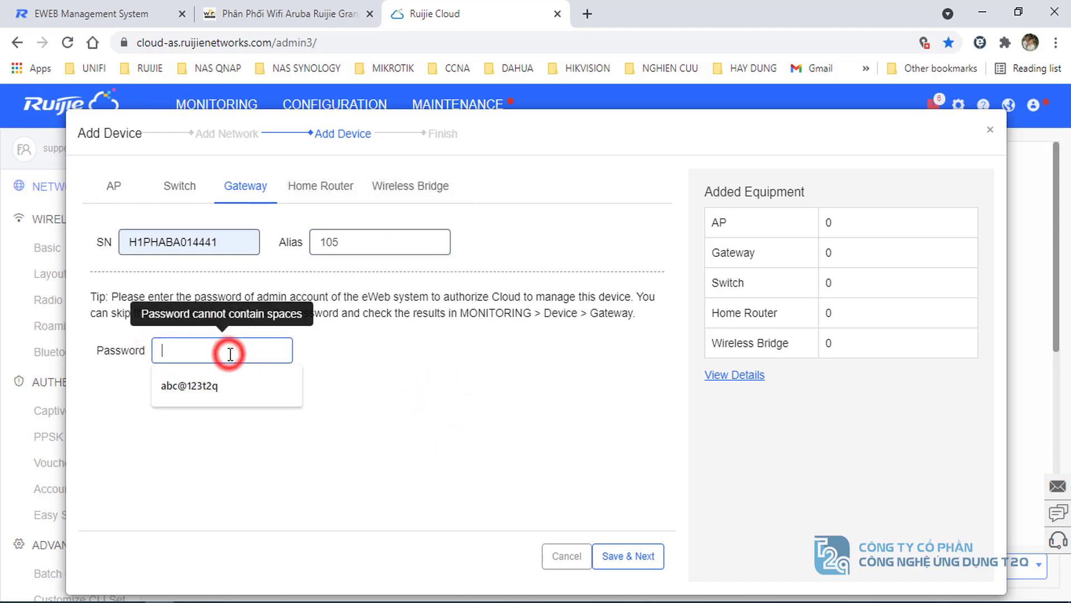
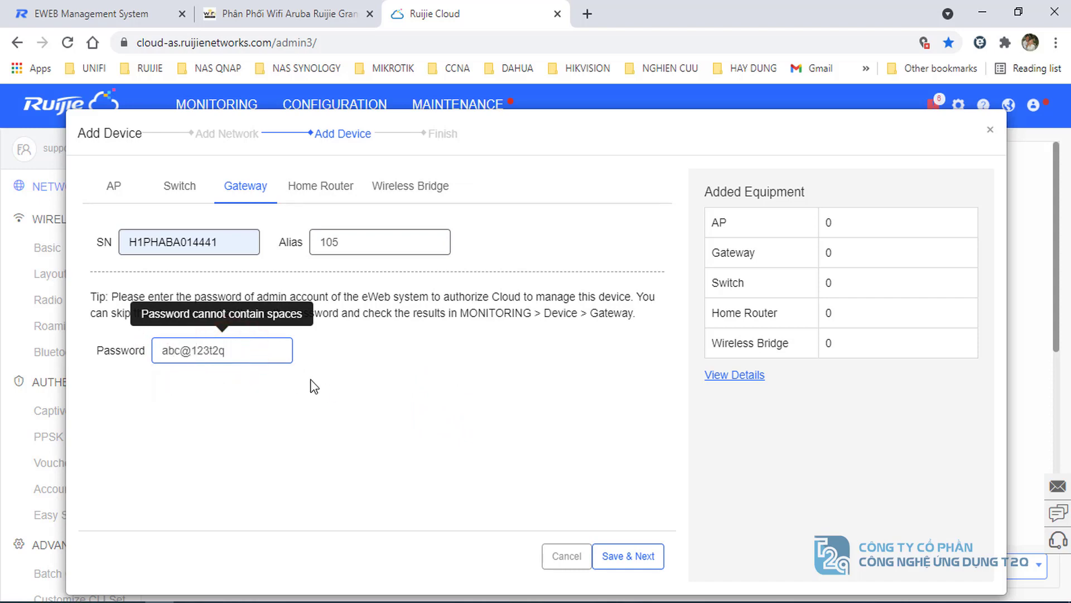
{"action": "left_click", "coordinate": [633, 555]}
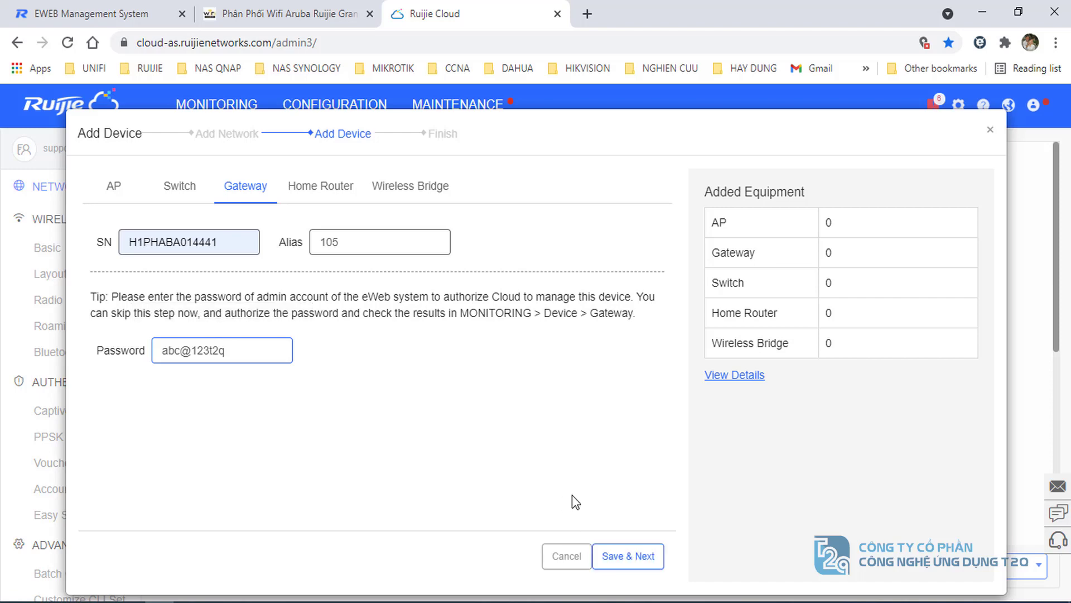
{"action": "left_click", "coordinate": [636, 557]}
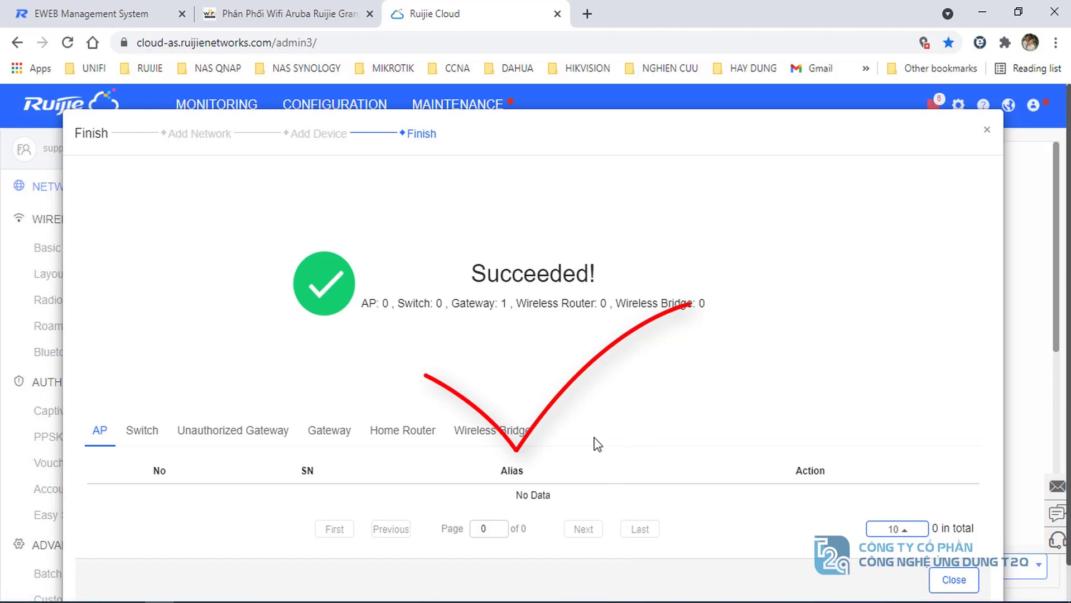
- Close the wizard and open the Monitoring dashboard's gateway list filtered to network test105
{"action": "scroll", "coordinate": [573, 318], "scroll_direction": "down", "scroll_amount": 1}
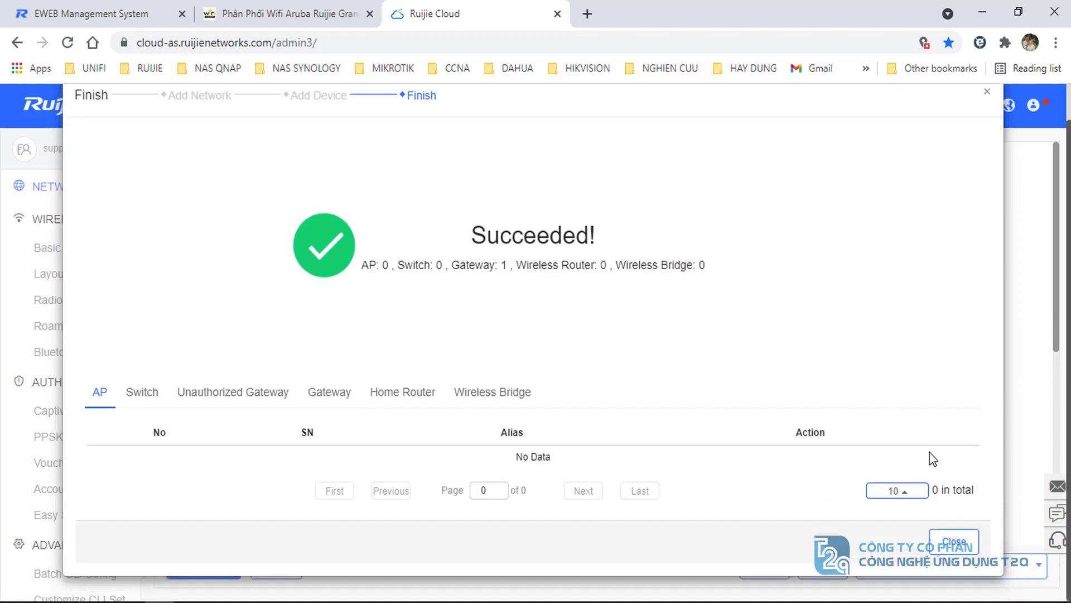
{"action": "left_click", "coordinate": [955, 543]}
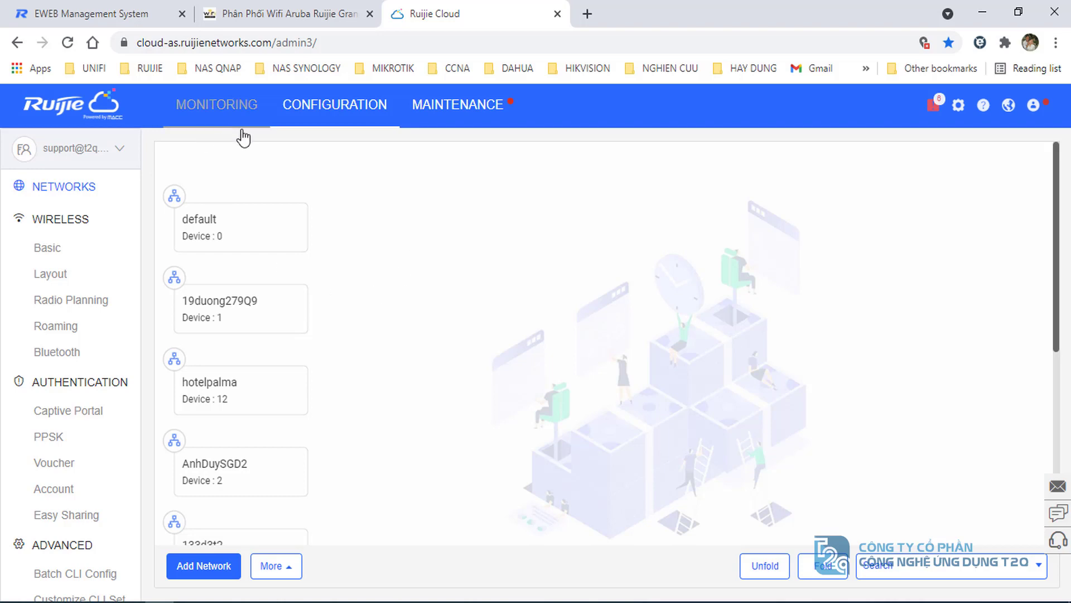
{"action": "left_click", "coordinate": [216, 109]}
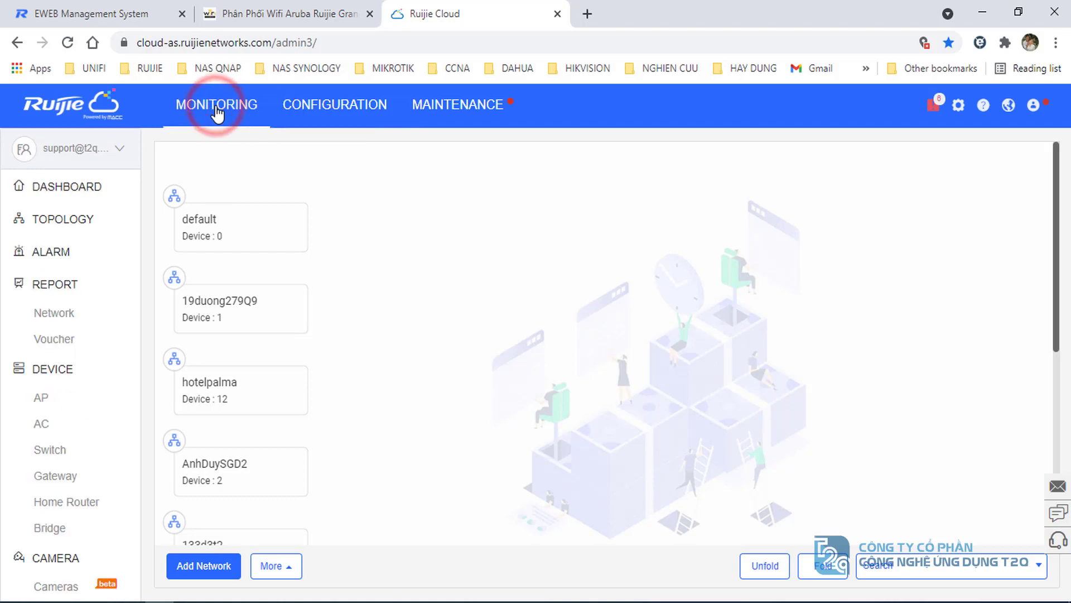
{"action": "left_click", "coordinate": [51, 187]}
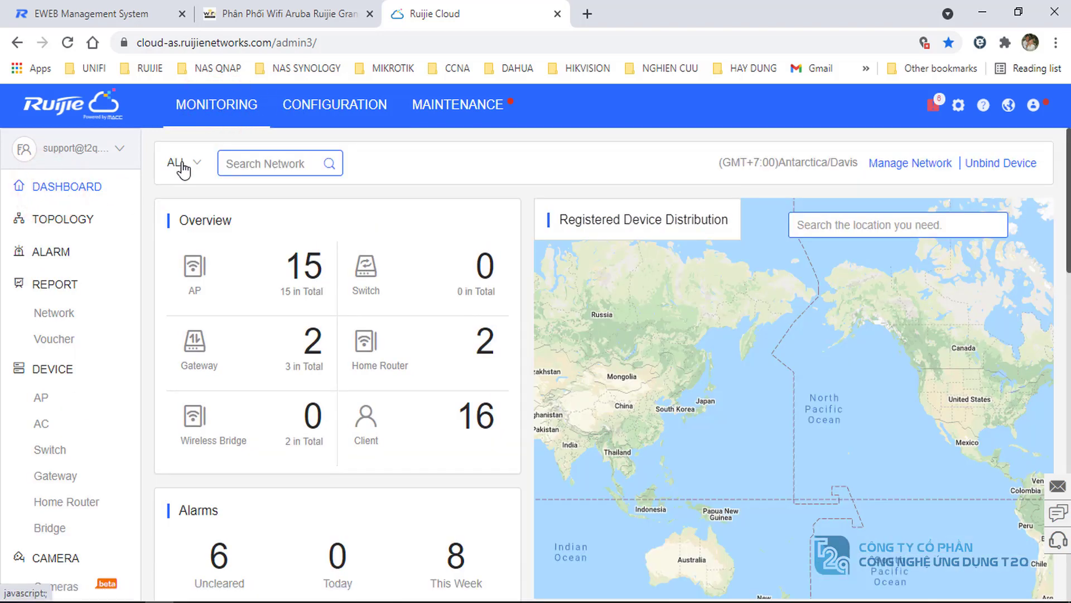
{"action": "left_click", "coordinate": [177, 163]}
{"action": "scroll", "coordinate": [204, 301], "scroll_direction": "down", "scroll_amount": 2}
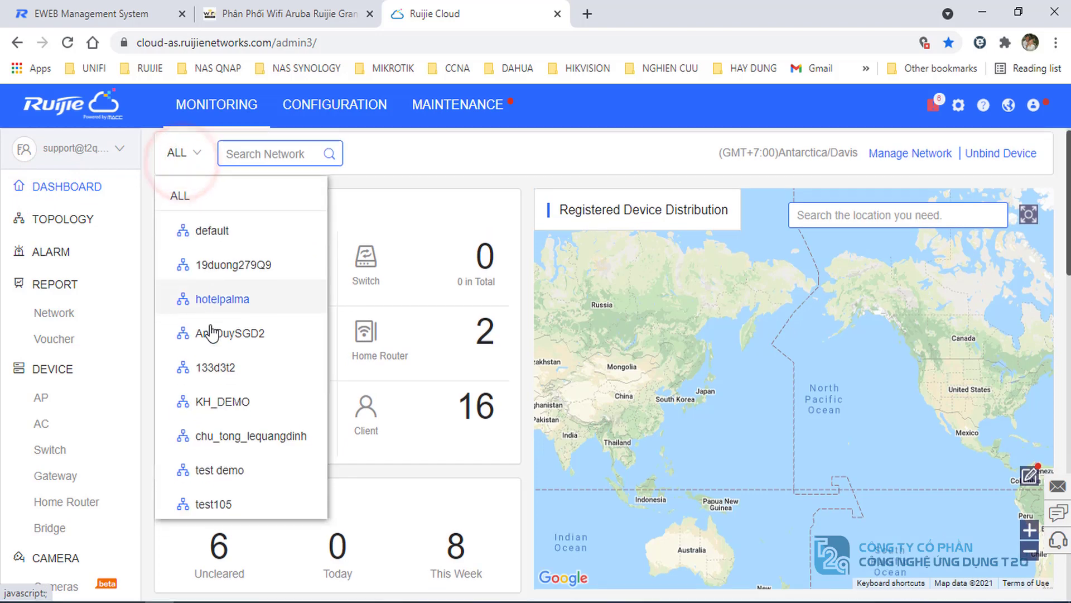
{"action": "left_click", "coordinate": [210, 433]}
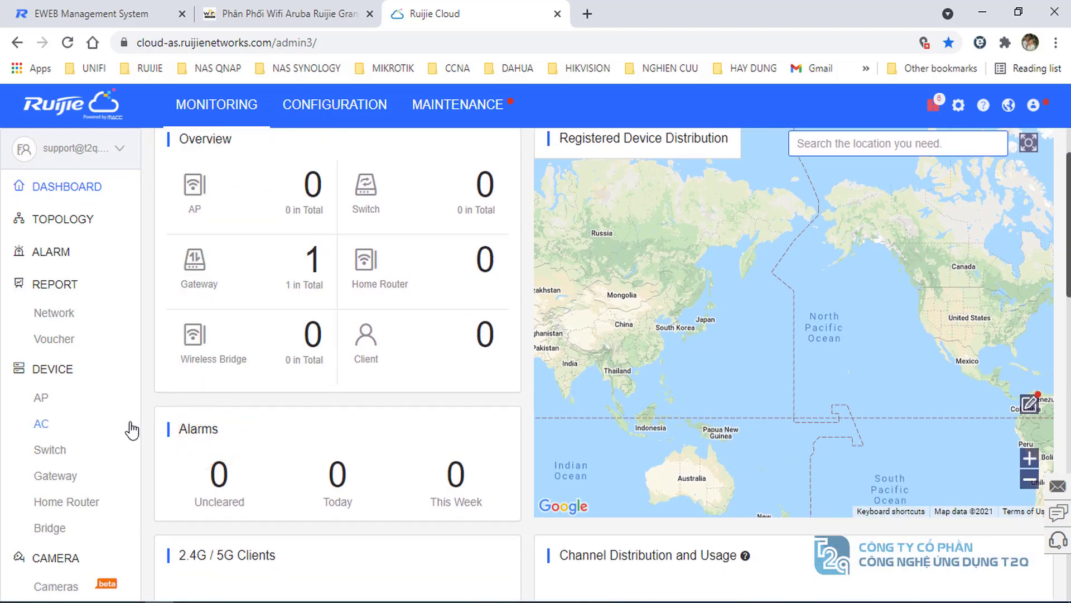
{"action": "left_click", "coordinate": [56, 478]}
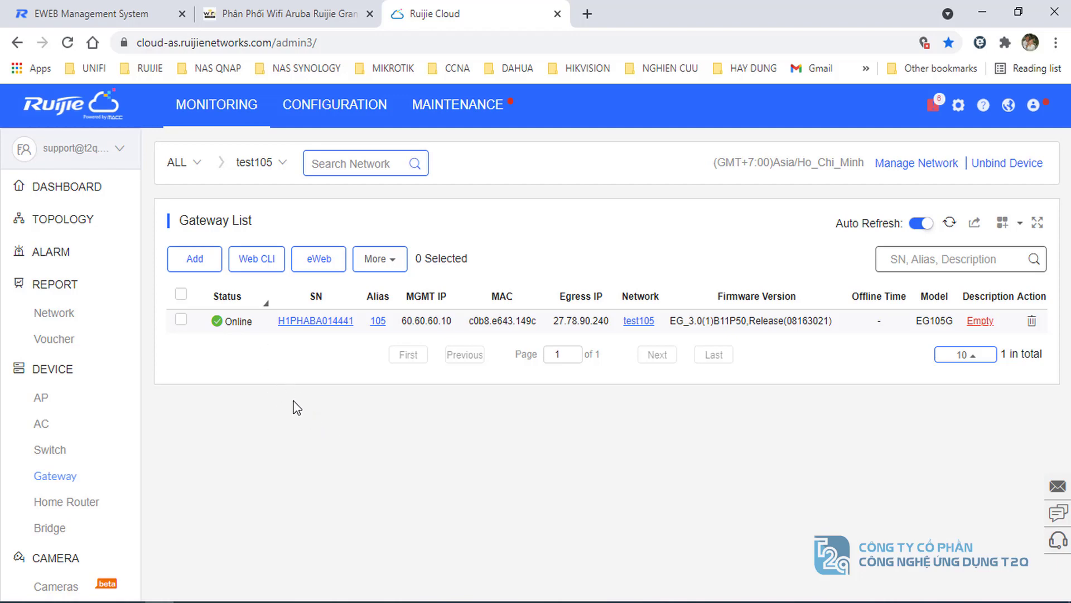
- Reload the local eWeb home page at 192.168.110.1, then go back to the Ruijie Cloud tab
{"action": "left_click", "coordinate": [134, 6]}
{"action": "left_click", "coordinate": [270, 42]}
{"action": "left_click", "coordinate": [270, 42]}
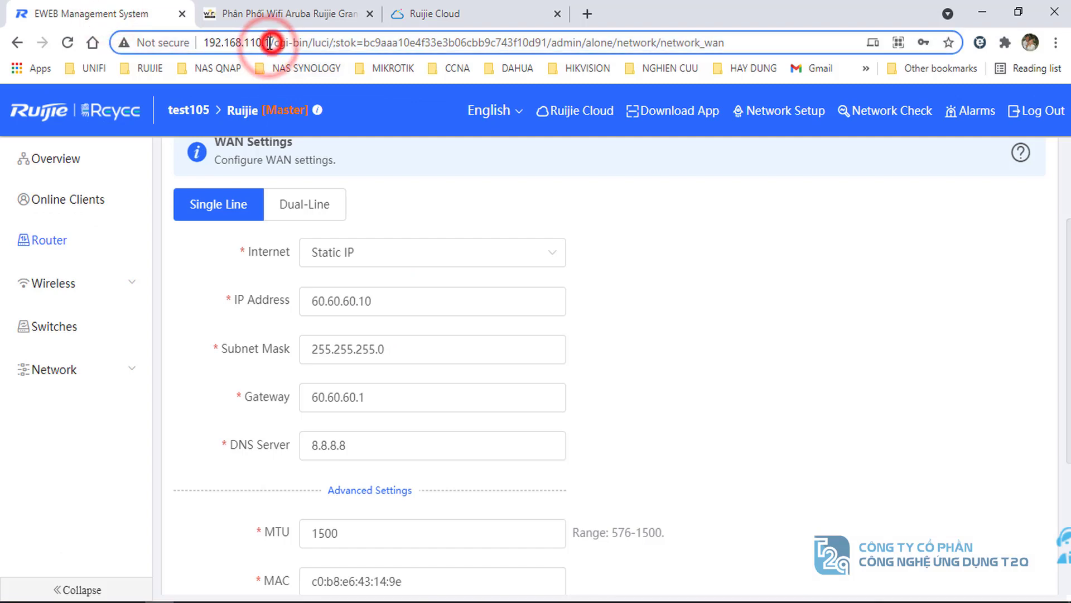
{"action": "left_click_drag", "start_coordinate": [270, 42], "coordinate": [787, 43]}
{"action": "key", "text": "BackSpace"}
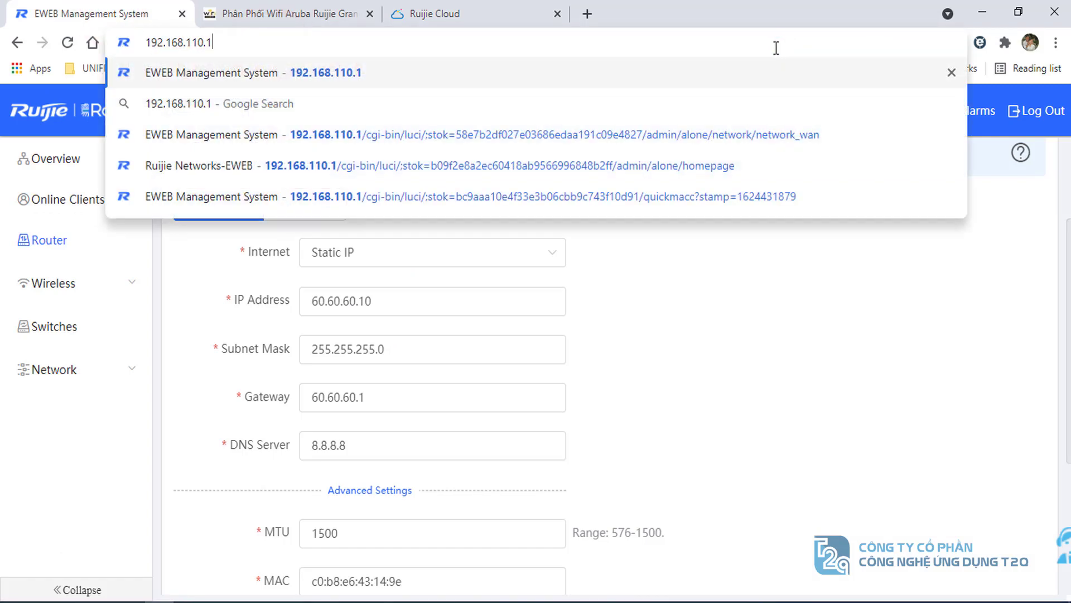
{"action": "key", "text": "Return"}
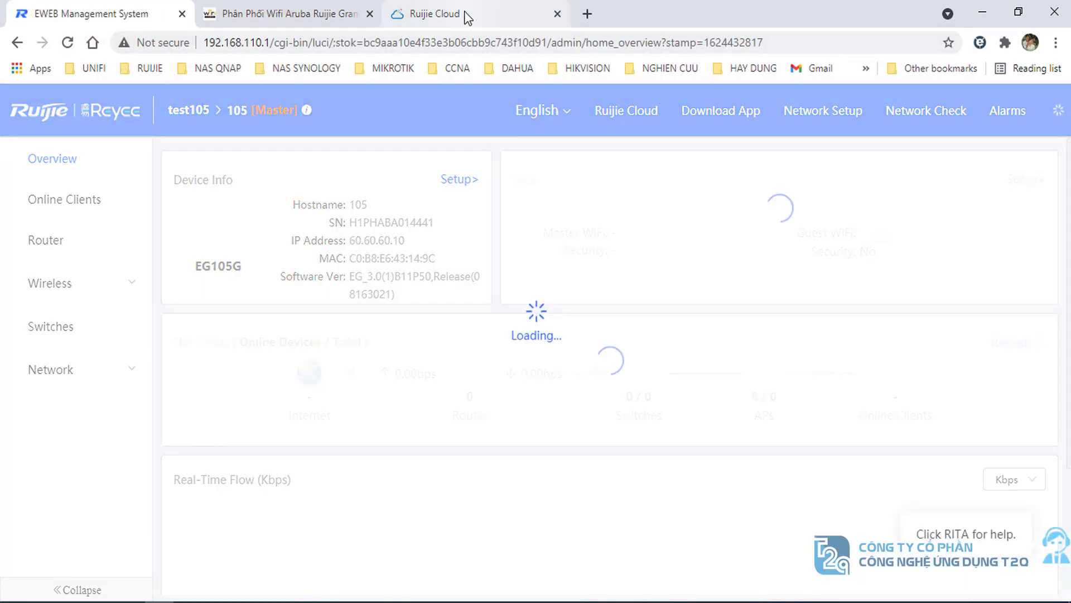
{"action": "left_click", "coordinate": [467, 14]}
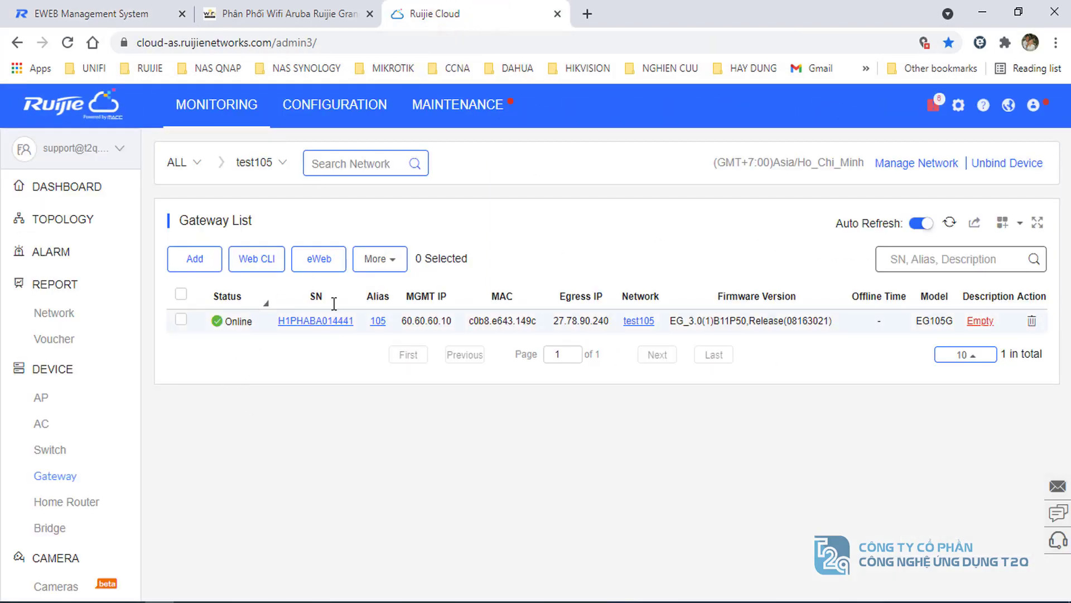
- Open gateway 105's details and launch its eWeb tunnel page in a new tab
{"action": "left_click", "coordinate": [312, 322]}
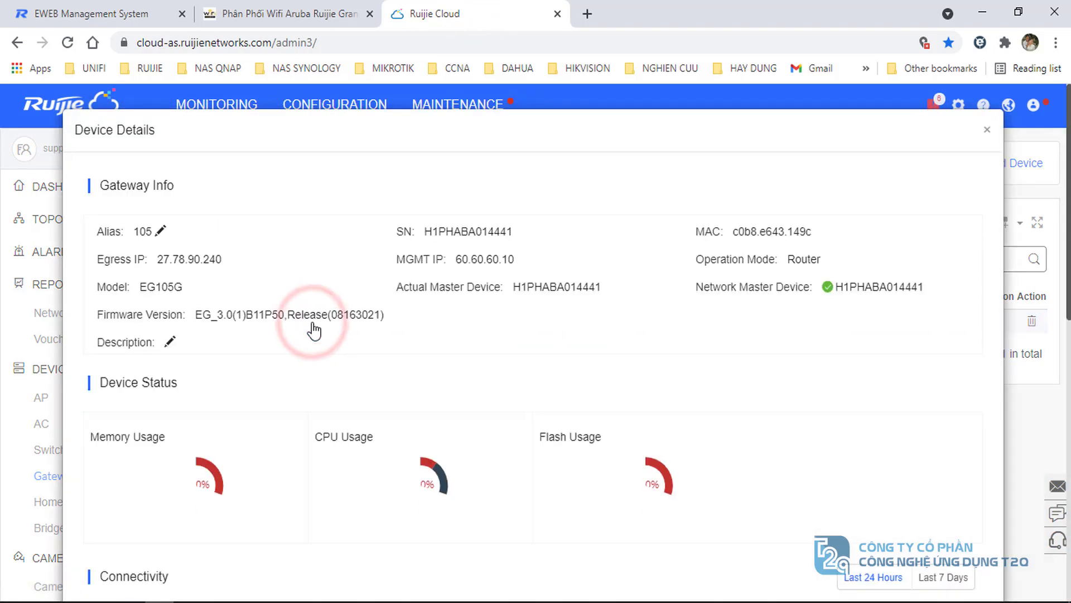
{"action": "scroll", "coordinate": [462, 395], "scroll_direction": "down", "scroll_amount": 4}
{"action": "scroll", "coordinate": [460, 389], "scroll_direction": "down", "scroll_amount": 3}
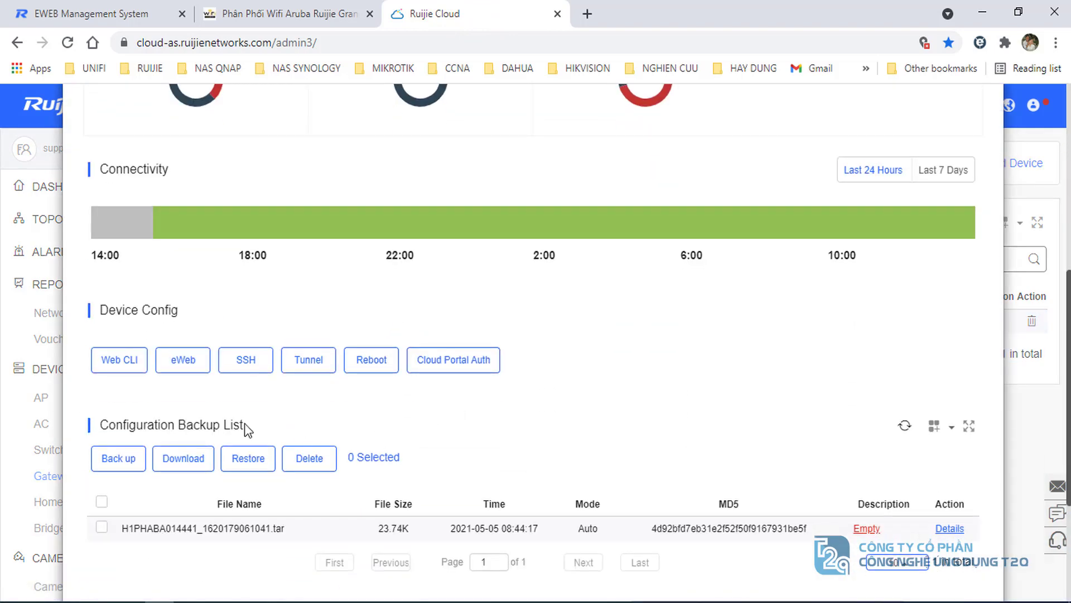
{"action": "left_click", "coordinate": [176, 363]}
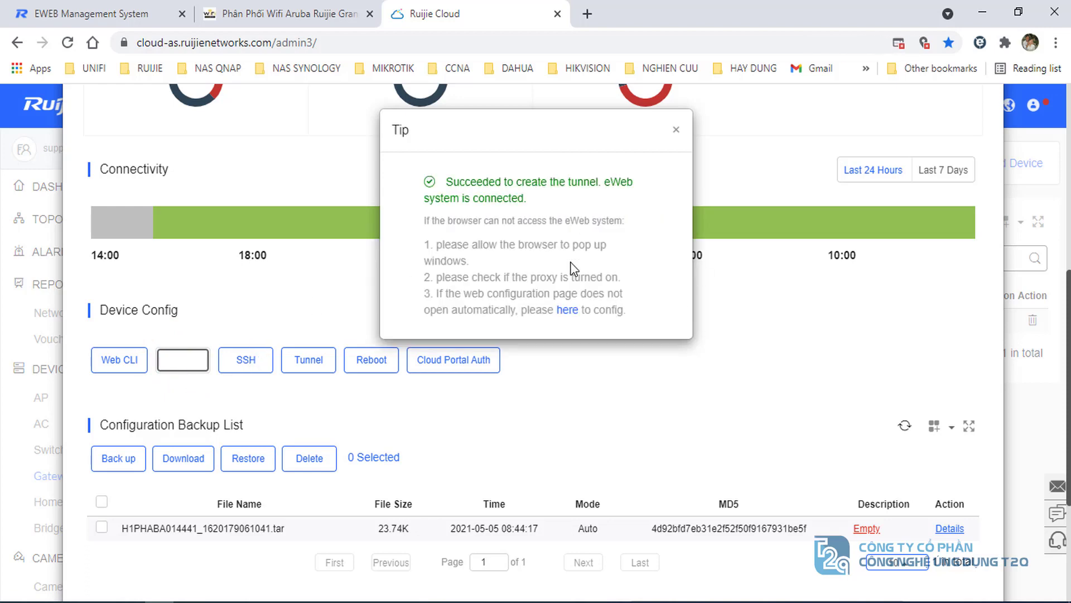
{"action": "left_click", "coordinate": [568, 310]}
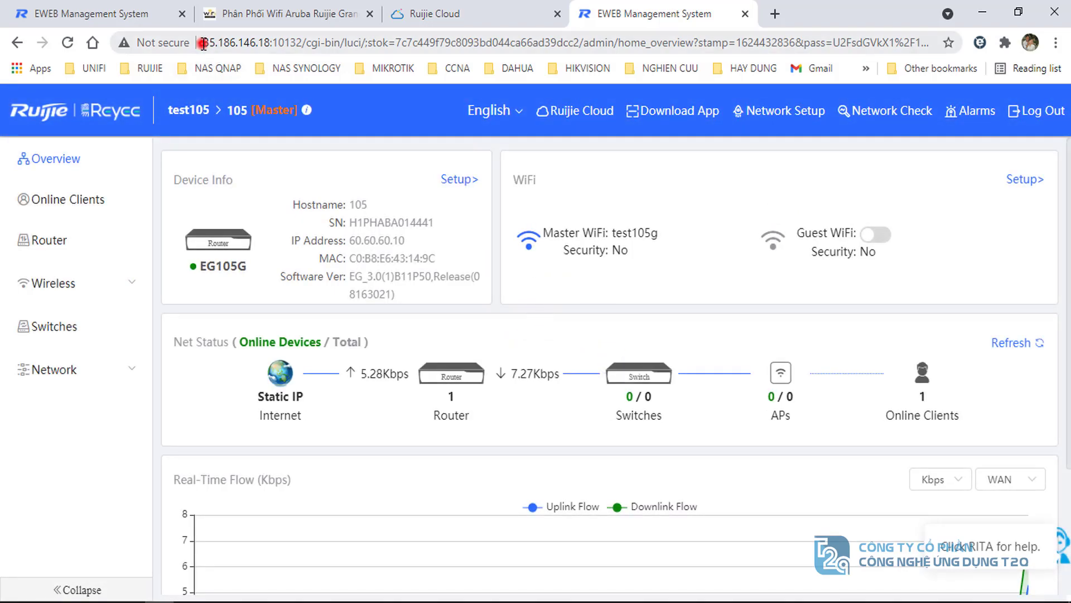
- Check the tunnel address and the remote Router overview, then move to the t2qwifi.com tab
{"action": "left_click_drag", "start_coordinate": [204, 43], "coordinate": [306, 46]}
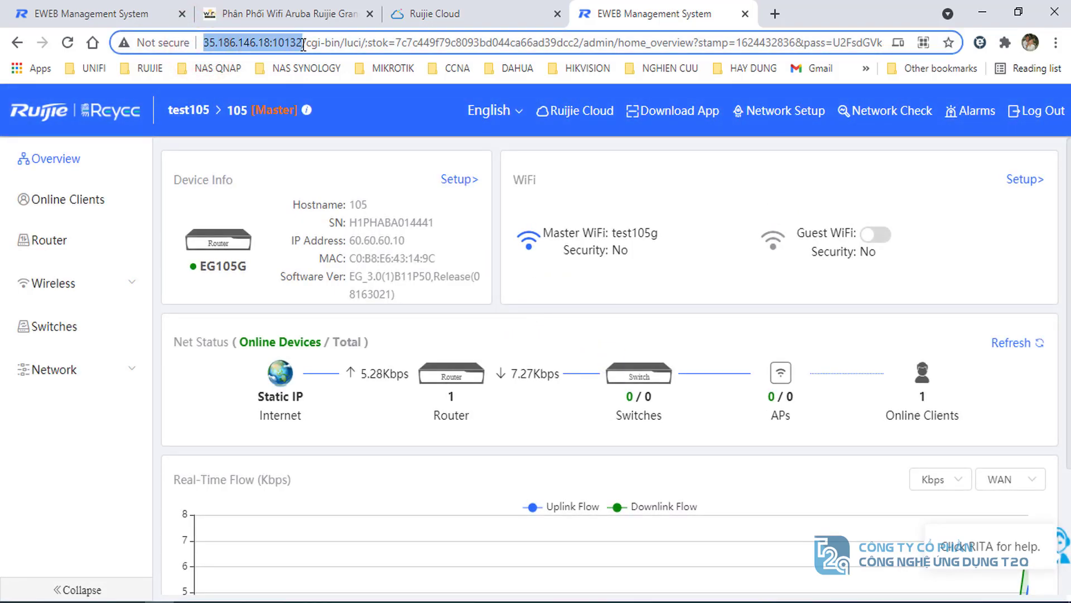
{"action": "left_click", "coordinate": [105, 438]}
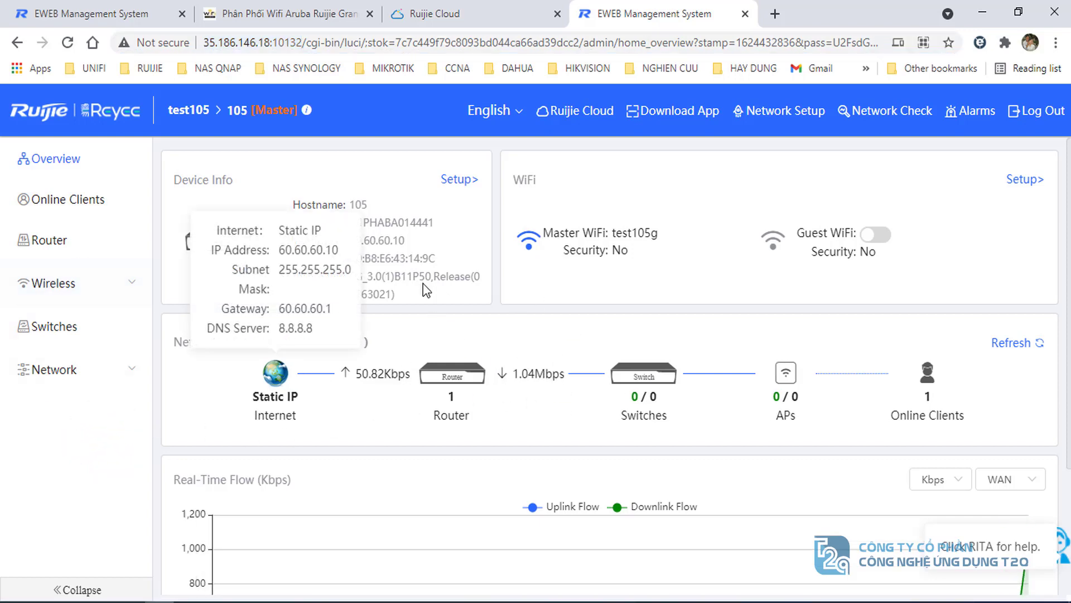
{"action": "left_click", "coordinate": [52, 252]}
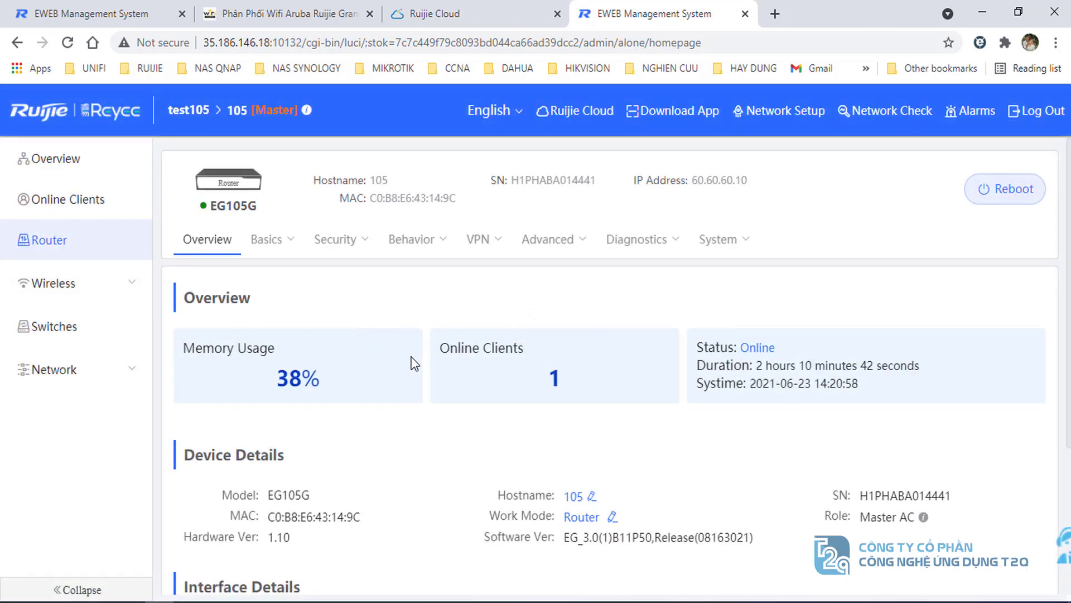
{"action": "scroll", "coordinate": [411, 362], "scroll_direction": "down", "scroll_amount": 3}
{"action": "scroll", "coordinate": [579, 376], "scroll_direction": "up", "scroll_amount": 3}
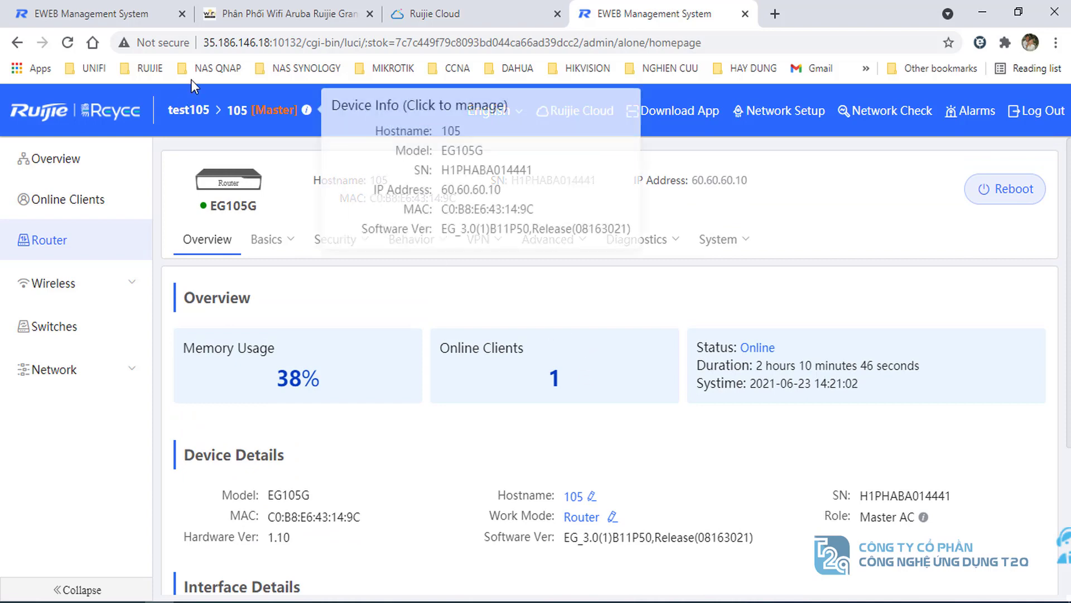
{"action": "left_click", "coordinate": [300, 15]}
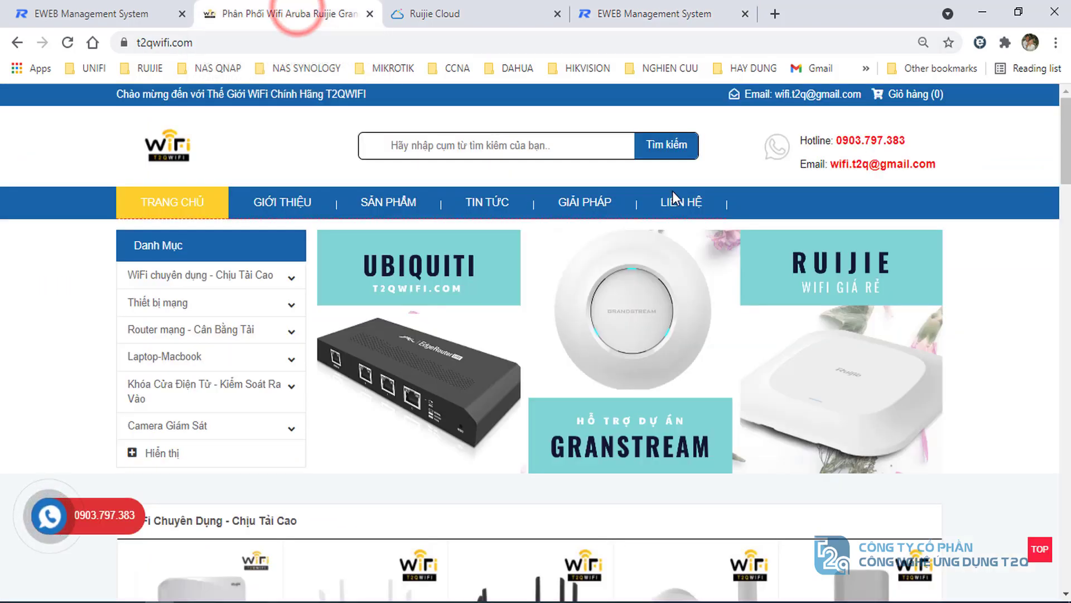